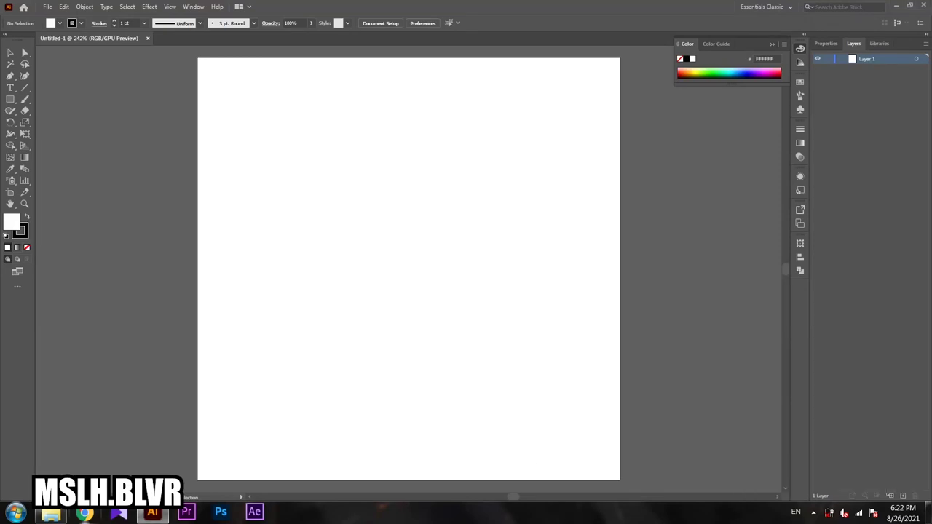
Step: Shrink the placed photo, then enlarge it to artboard height over the artboard's right side
key(ctrl+minus)
key(v)
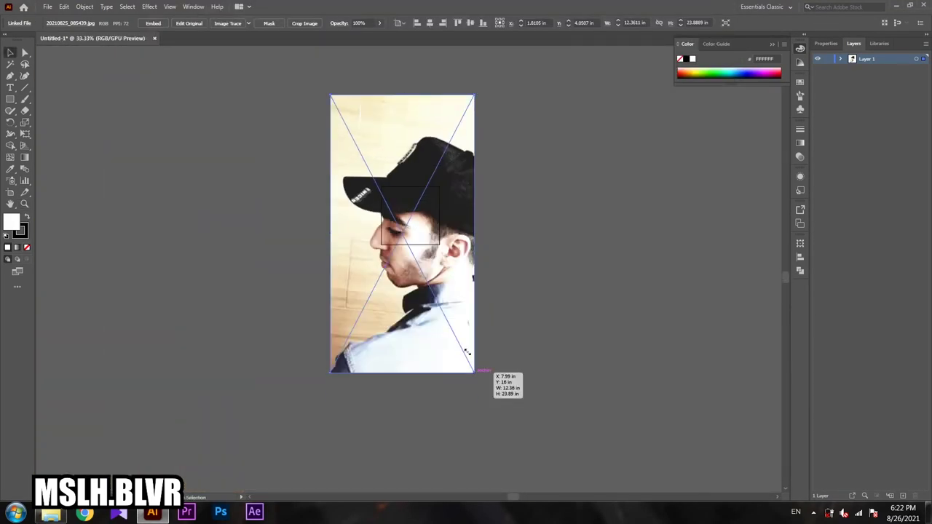
drag(474, 374, 373, 171)
key(ctrl+1)
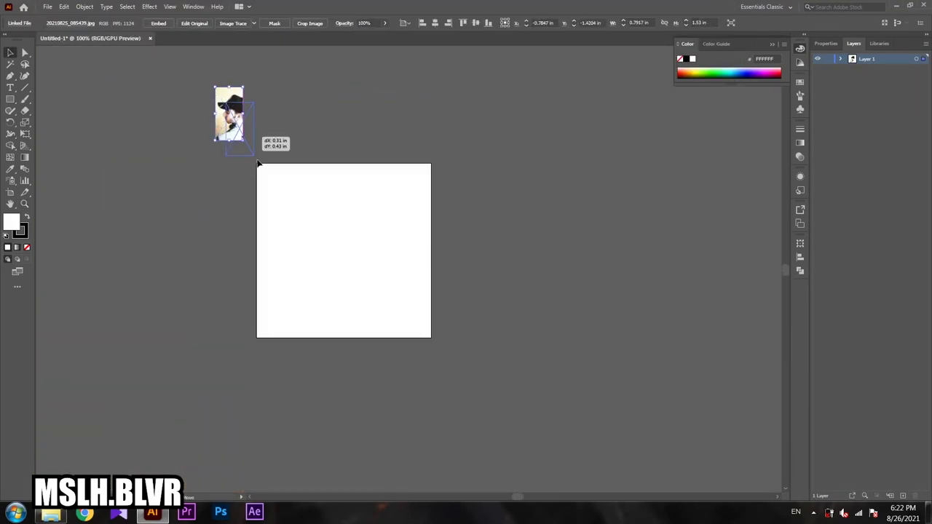
drag(227, 116, 268, 172)
mouse_move(291, 218)
mouse_down()
mouse_move(403, 113)
mouse_move(408, 235)
mouse_up()
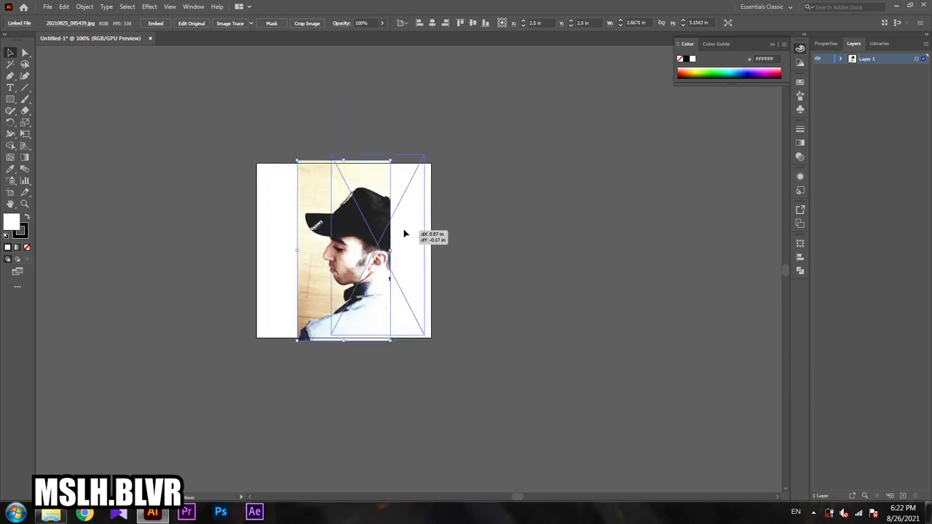
drag(298, 247, 336, 248)
drag(337, 156, 315, 137)
Step: Deselect the photo and zoom in closely on the man's face
click(273, 80)
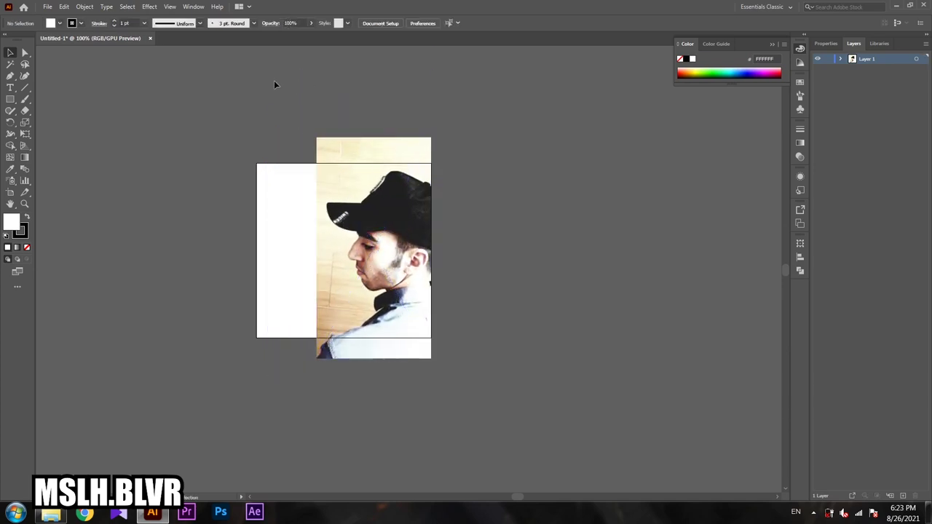
click(364, 240)
click(532, 243)
key(z)
click(394, 234)
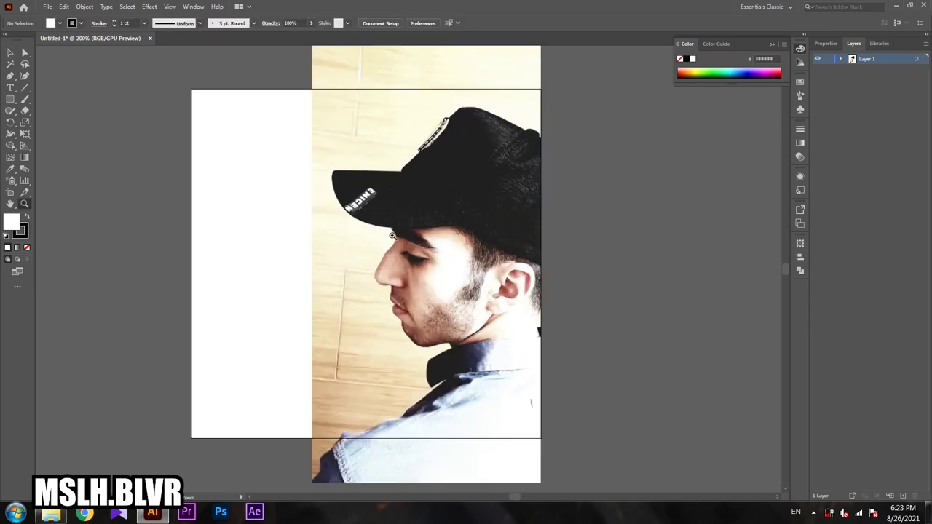
drag(392, 235, 582, 156)
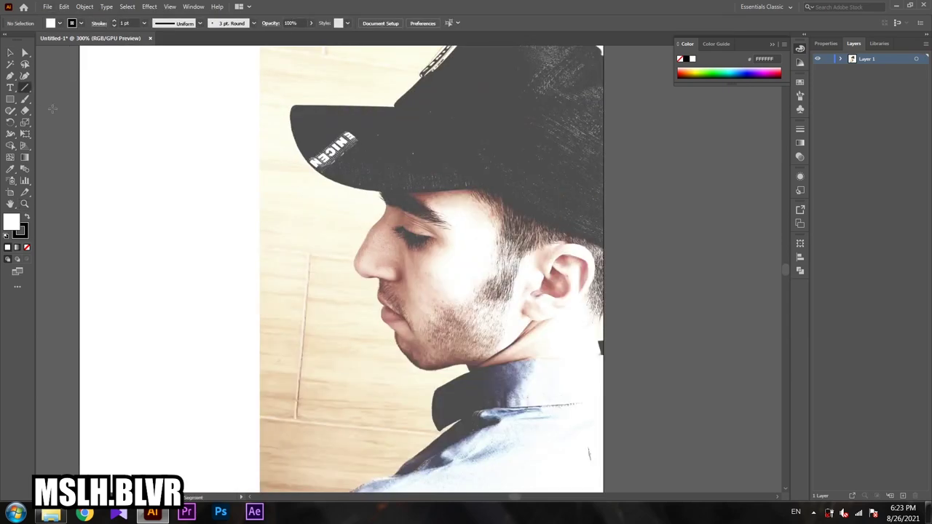
Step: Pick a tapered brush from the Brush Definition list and zoom in on the chin and collar
click(233, 22)
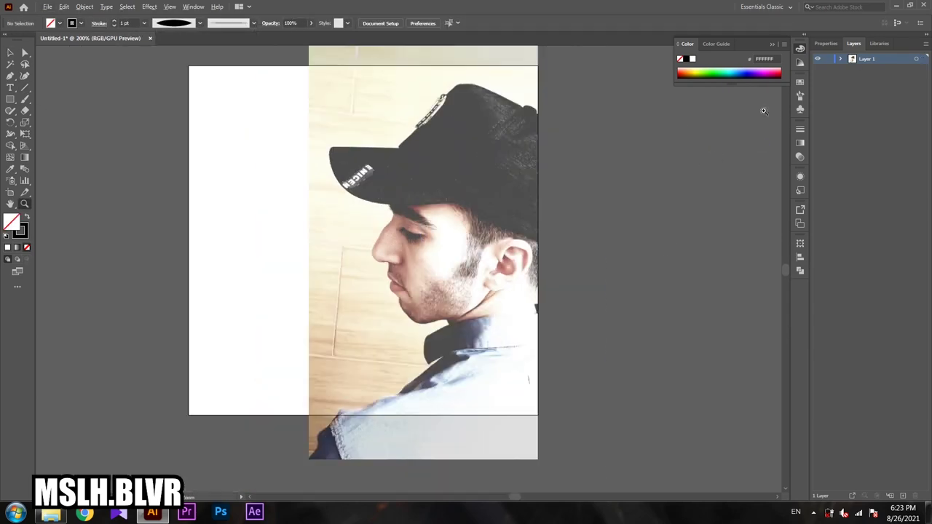
click(402, 301)
key(b)
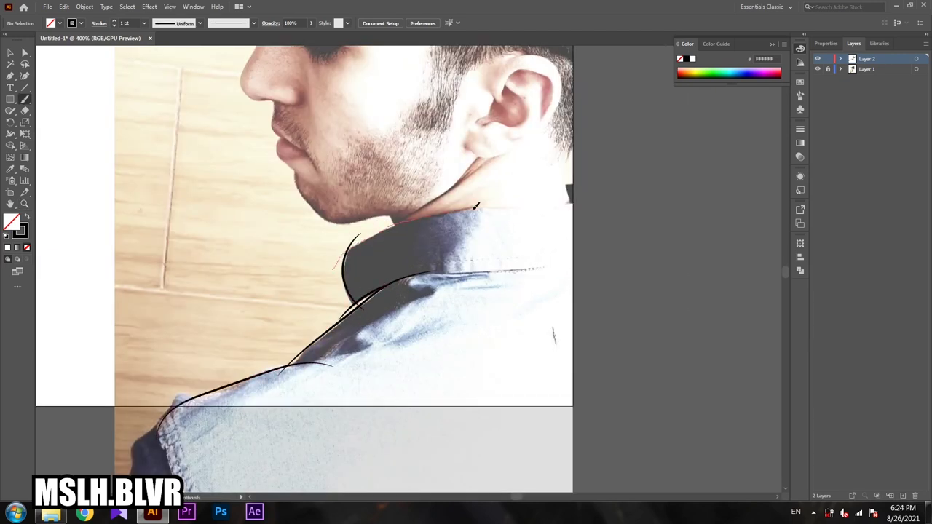
Step: Extend the collar brush stroke and adjust an anchor on the collar curve
drag(573, 235, 182, 297)
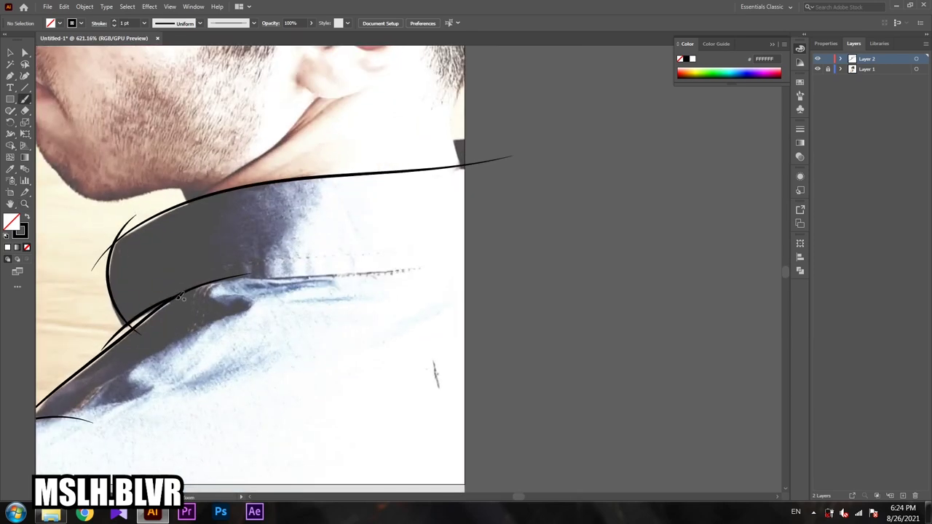
drag(428, 261, 513, 252)
click(311, 291)
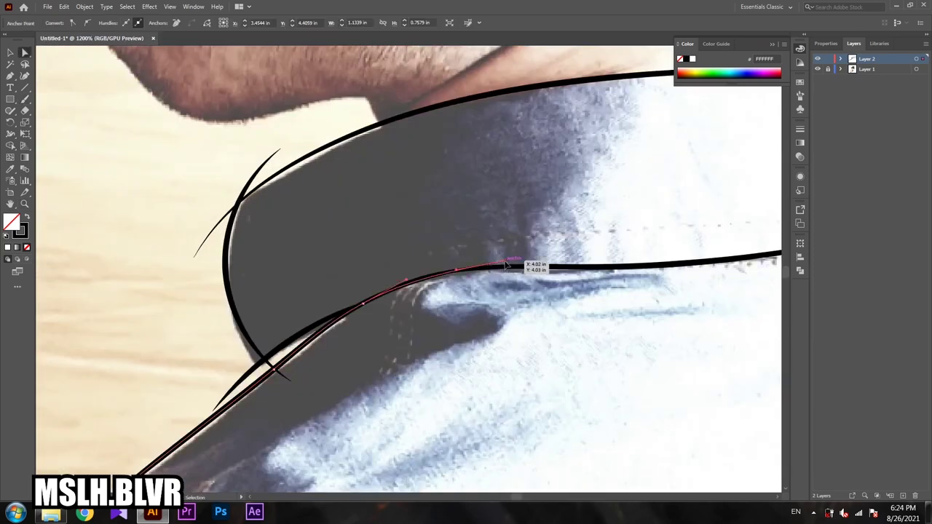
click(438, 275)
key(ctrl+0)
drag(408, 277, 451, 282)
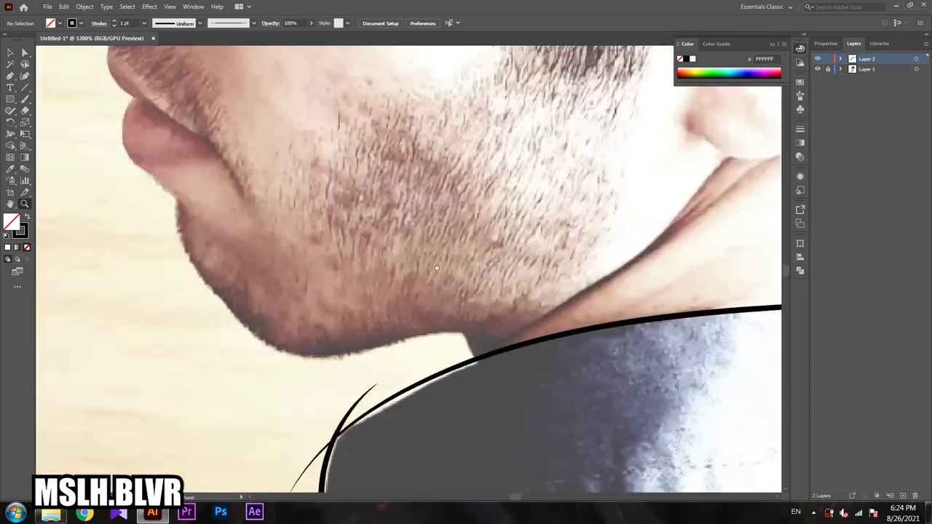
Step: Trace the edge of the lower lip with a Paintbrush stroke
key(b)
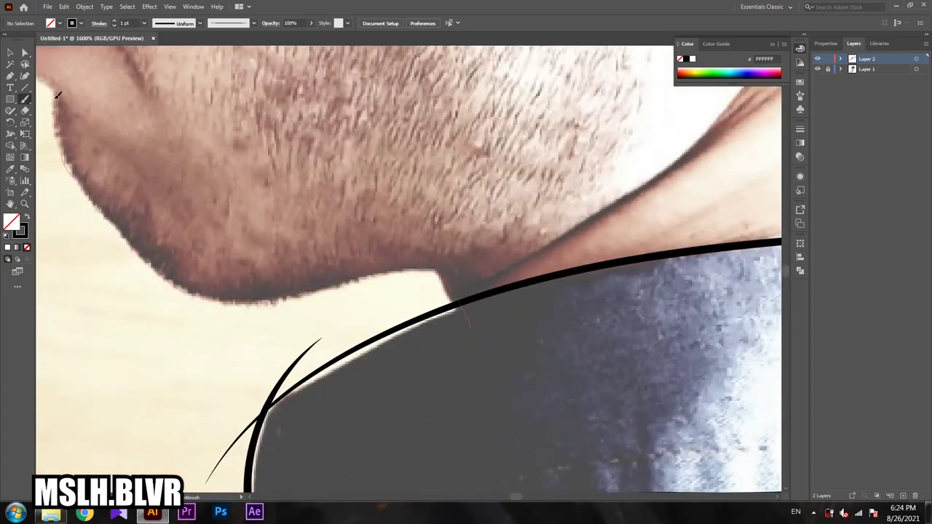
key(ctrl+0)
drag(354, 264, 415, 322)
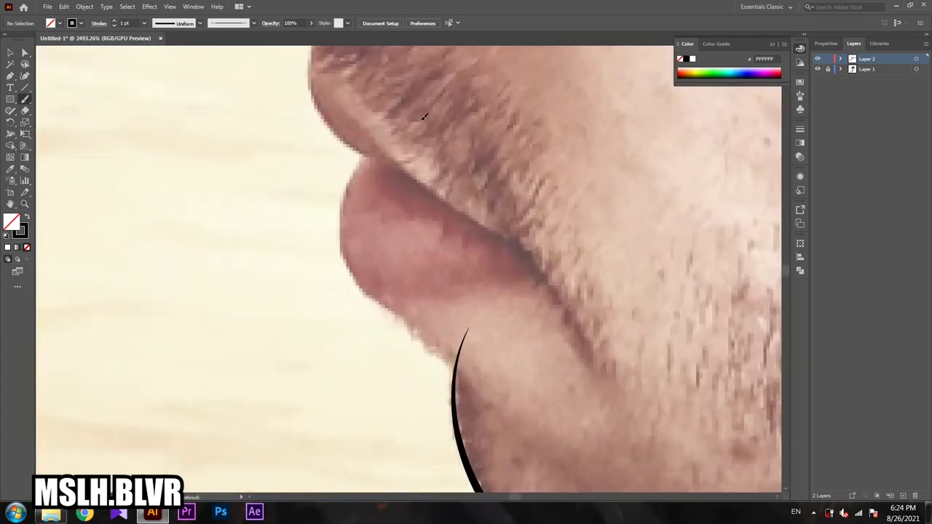
drag(424, 116, 458, 379)
key(ctrl+0)
mouse_move(327, 305)
mouse_down()
mouse_move(361, 281)
mouse_move(509, 379)
mouse_up()
Step: Draw a curve across the lower lip and trace the chin, adjusting it to hug the edge
key(a)
click(455, 255)
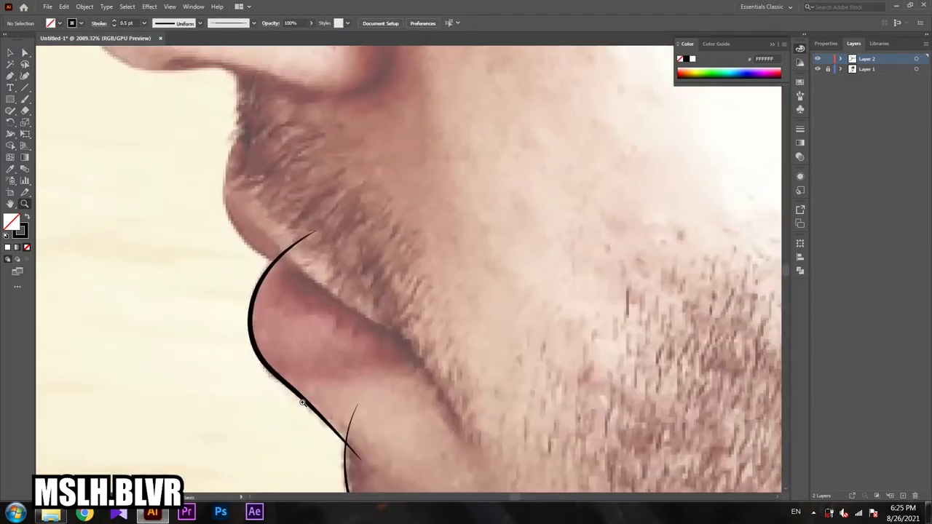
drag(402, 357, 460, 422)
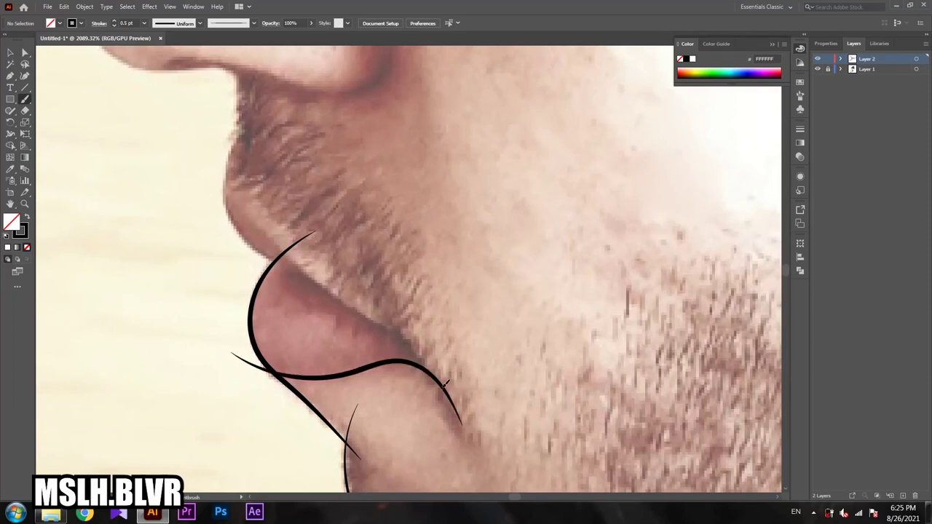
drag(426, 367, 166, 173)
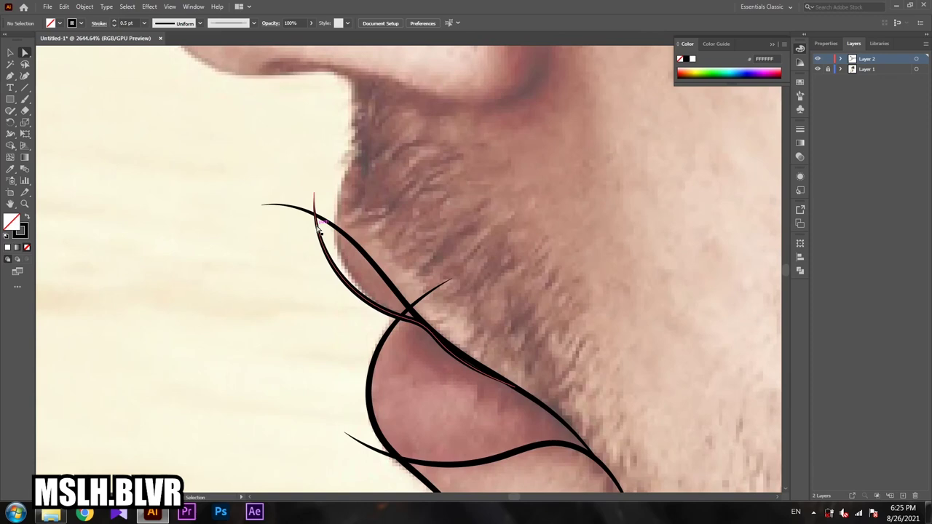
key(a)
drag(315, 195, 340, 179)
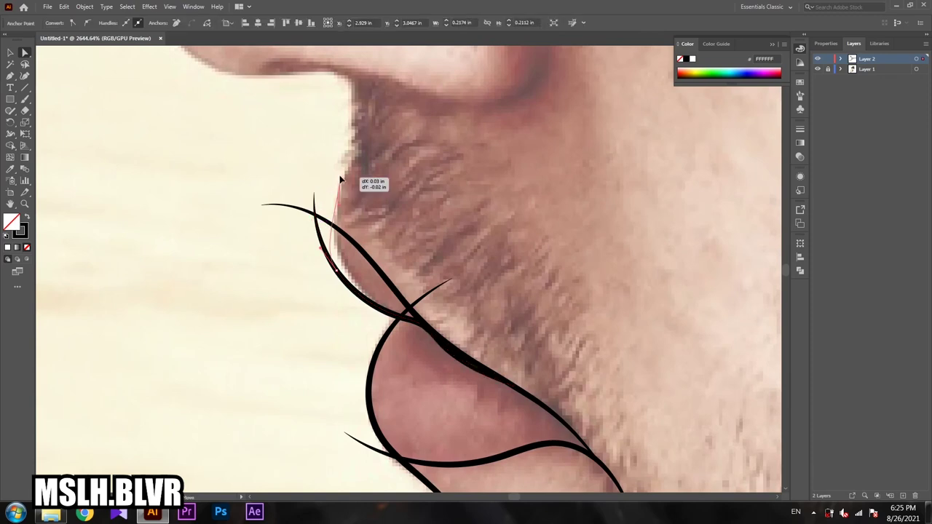
Step: Paint a brush stroke up along the nose
key(b)
scroll(332, 260, up, 3)
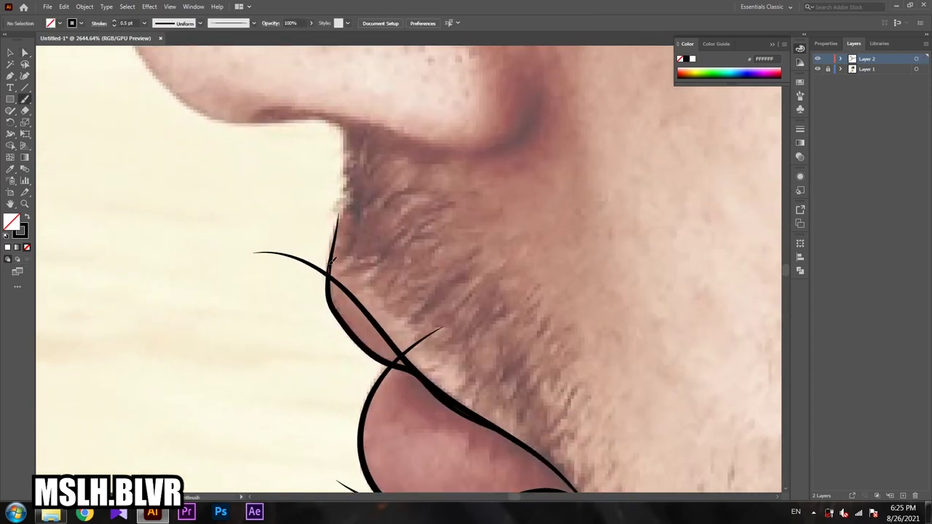
scroll(234, 116, up, 3)
key(z)
scroll(439, 310, down, 2)
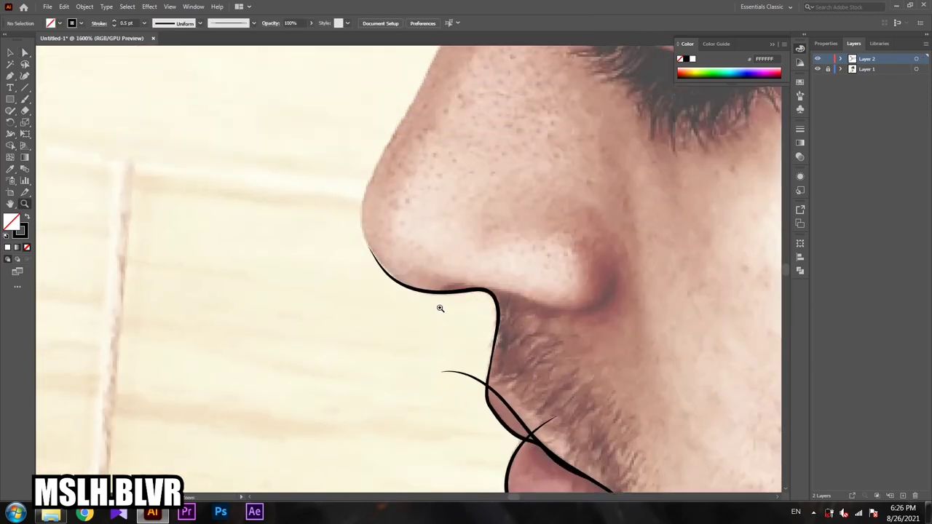
scroll(422, 313, up, 2)
key(b)
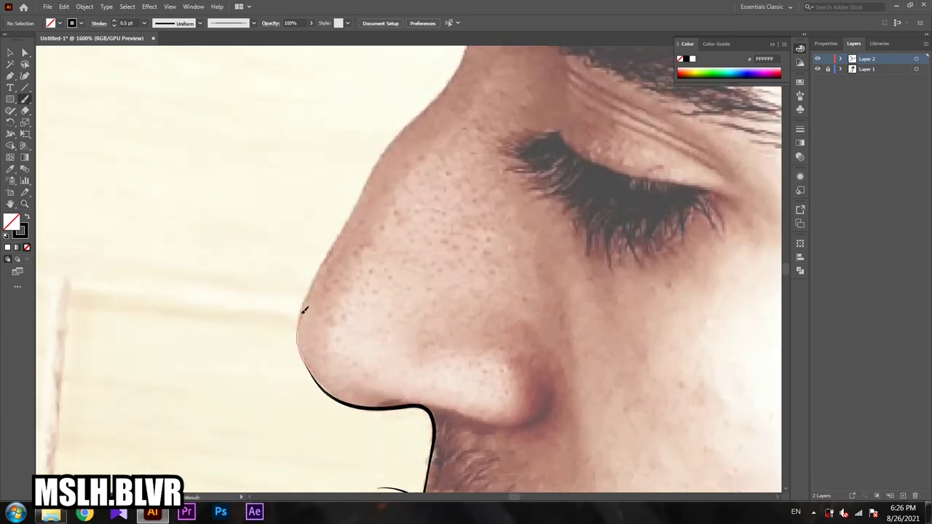
scroll(460, 66, up, 3)
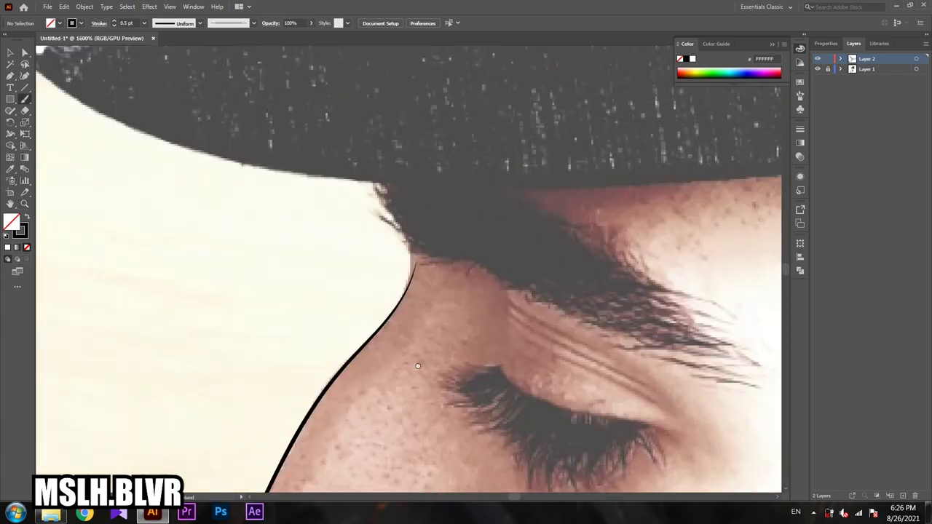
scroll(460, 66, up, 2)
Step: Drag the nose line's top anchor up to the brow with Direct Selection
key(a)
click(390, 293)
drag(390, 294, 373, 237)
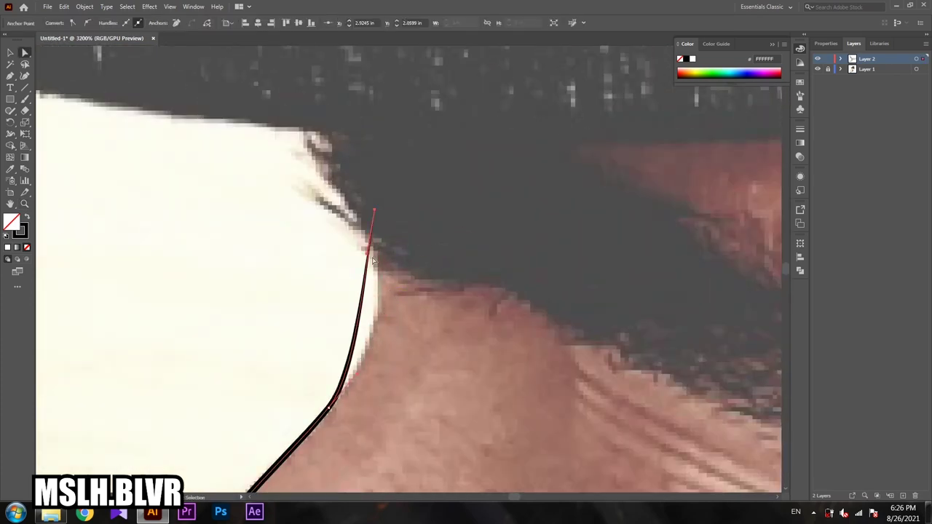
scroll(393, 306, down, 5)
scroll(410, 320, down, 1)
scroll(410, 321, right, 5)
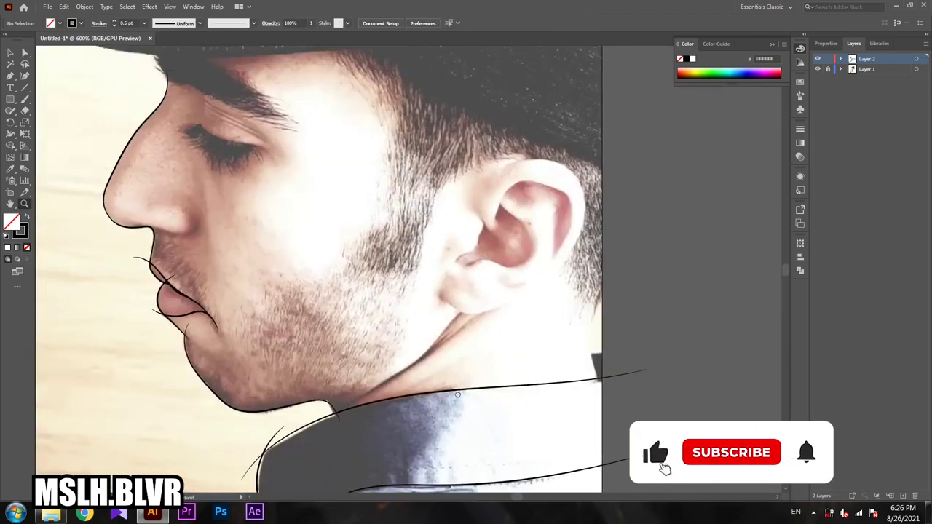
scroll(409, 321, right, 4)
scroll(424, 255, down, 2)
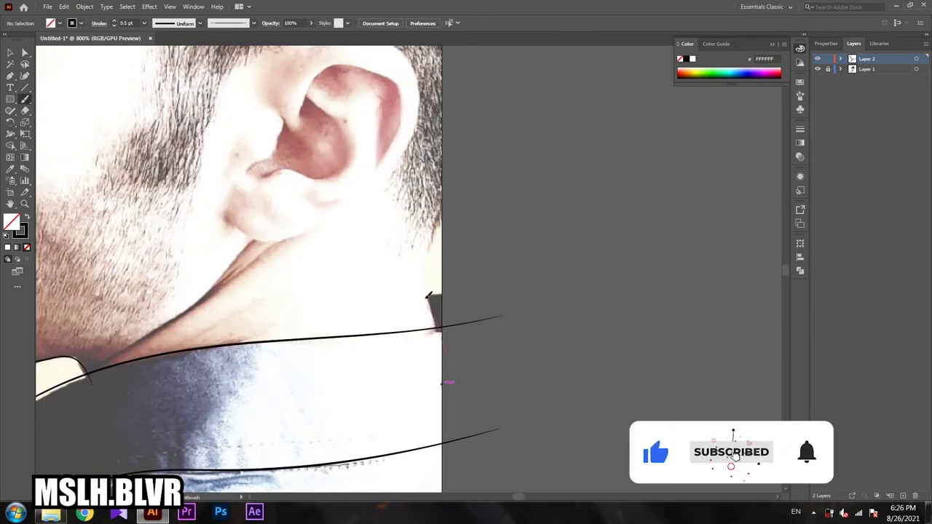
Step: Paint a brush line along the edge of the ear
drag(446, 378, 437, 187)
scroll(418, 276, down, 3)
scroll(419, 276, up, 1)
scroll(418, 277, down, 1)
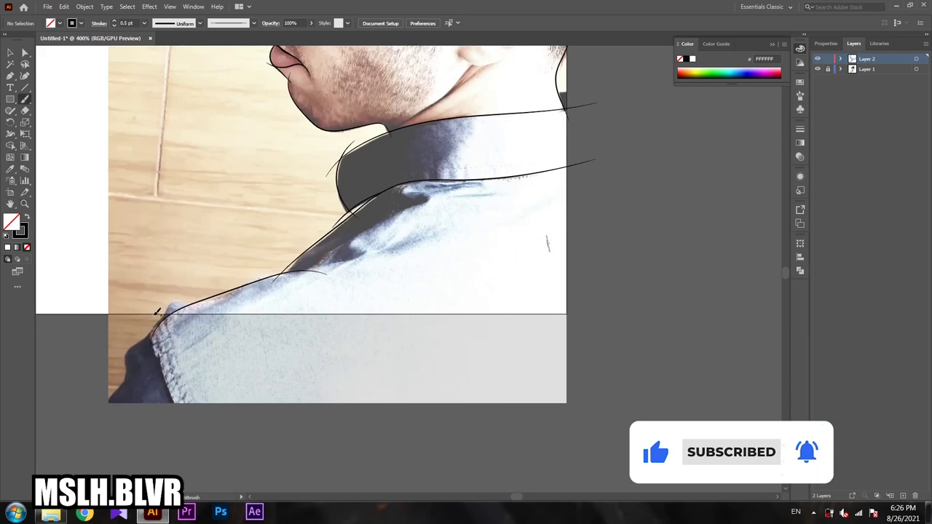
scroll(419, 277, down, 1)
scroll(432, 253, down, 1)
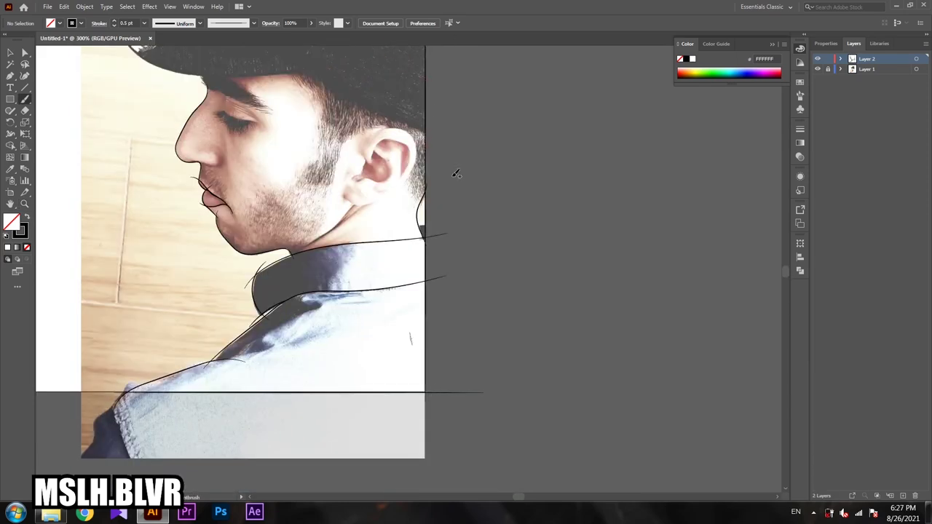
scroll(456, 173, down, 1)
scroll(413, 138, down, 1)
scroll(364, 408, up, 1)
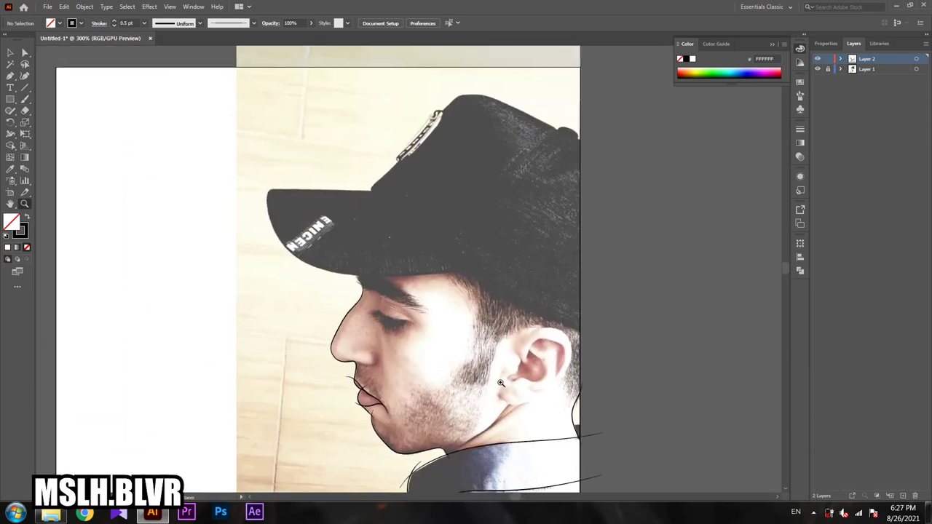
scroll(350, 393, up, 2)
scroll(342, 386, down, 1)
scroll(331, 380, up, 1)
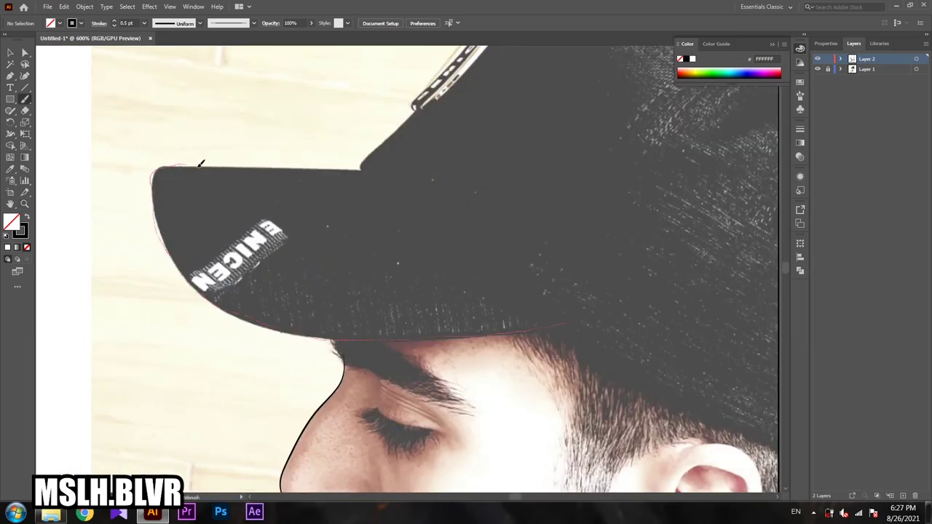
Step: Trace the cap brim and the back edge of the cap
drag(331, 166, 399, 171)
scroll(222, 252, down, 1)
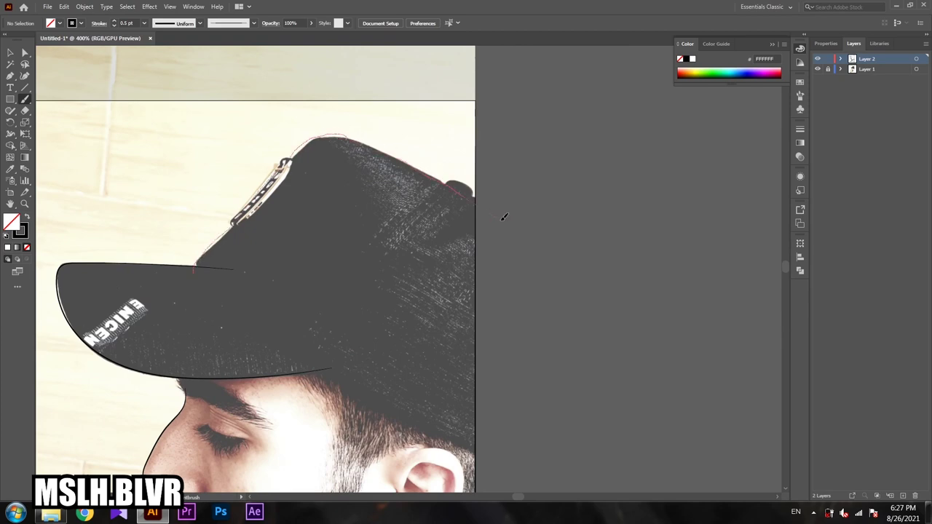
drag(502, 217, 448, 185)
drag(333, 362, 291, 213)
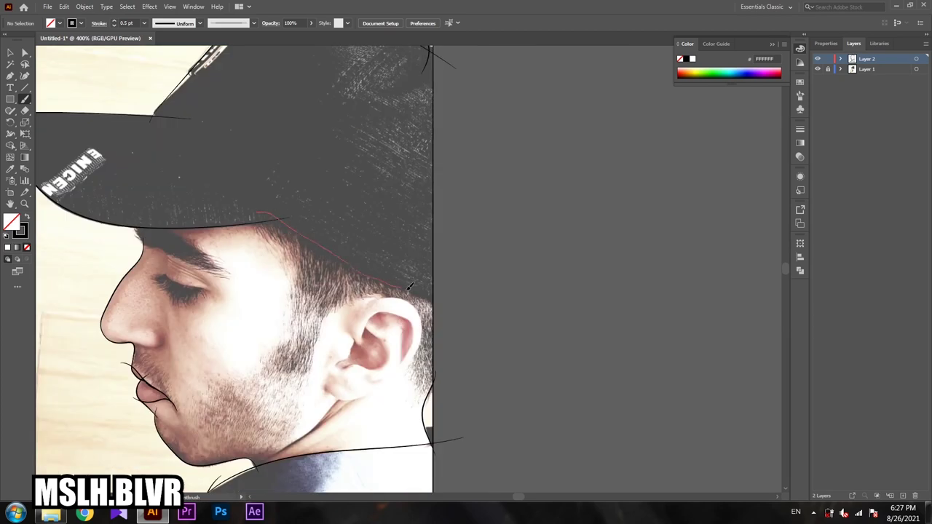
scroll(447, 324, down, 5)
scroll(245, 362, up, 8)
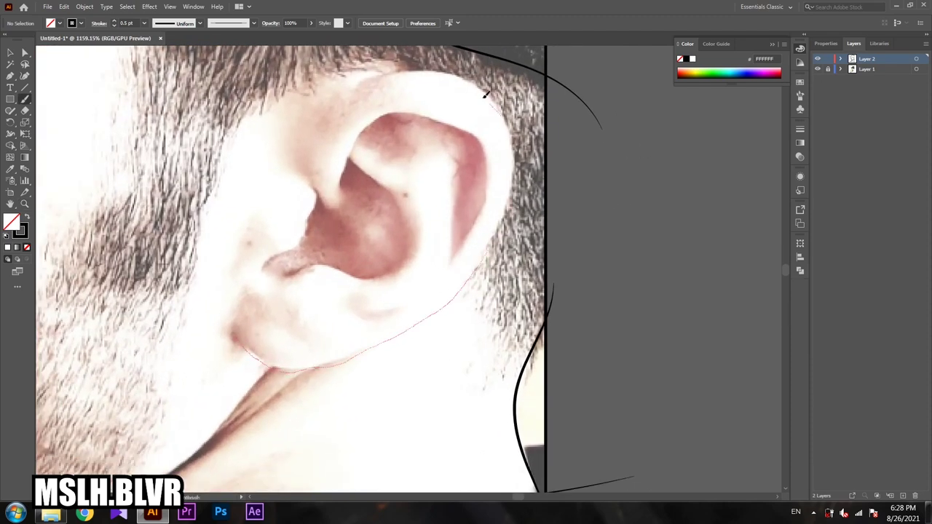
Step: Outline the ear's outer rim, canal opening and inner fold
drag(485, 93, 337, 93)
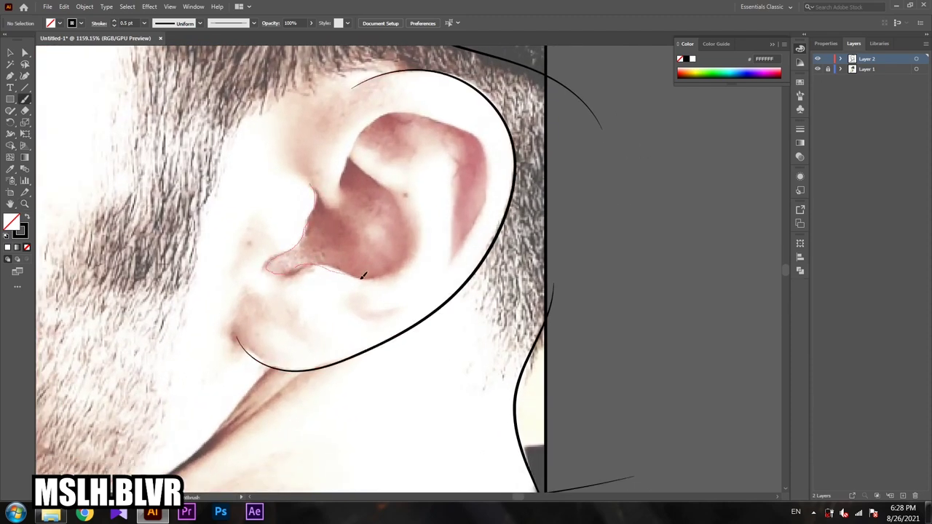
drag(391, 184, 391, 187)
drag(340, 198, 352, 142)
drag(490, 155, 453, 254)
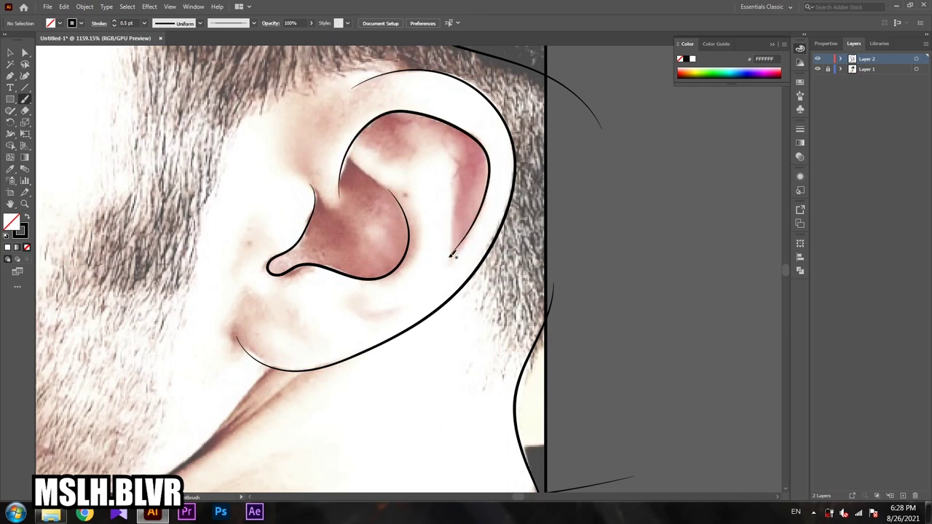
key(z)
scroll(396, 295, down, 5)
scroll(397, 295, up, 2)
scroll(397, 295, up, 5)
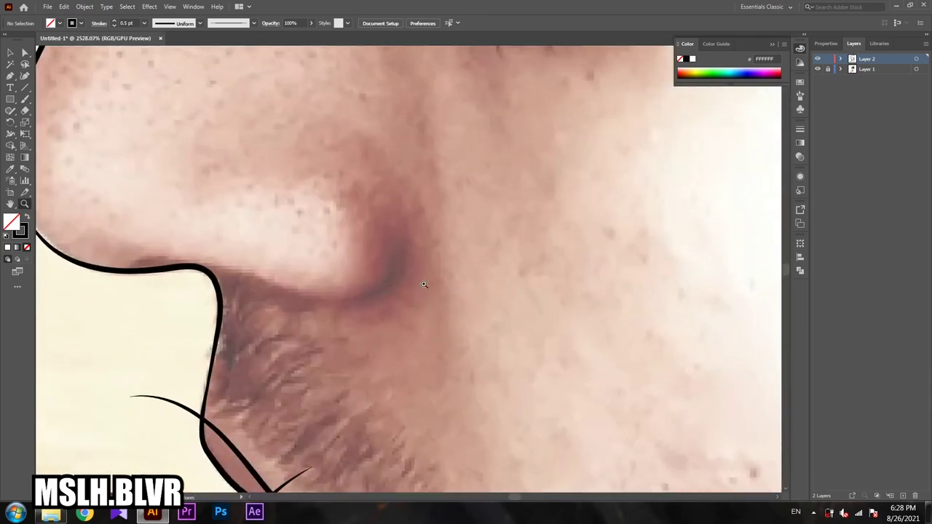
Step: Trace the nostril curve and select all the traced line work
drag(386, 215, 172, 274)
key(z)
scroll(401, 265, down, 5)
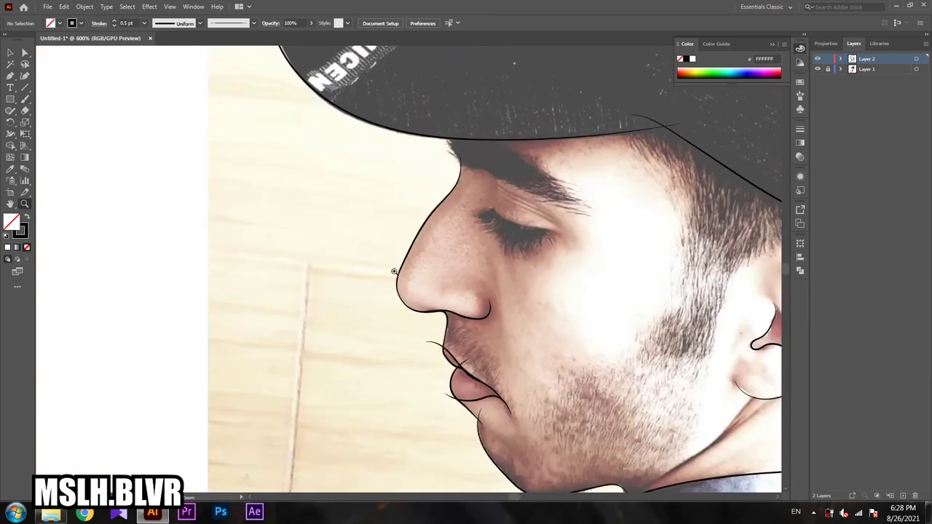
scroll(401, 264, down, 1)
scroll(401, 265, down, 1)
scroll(401, 265, down, 2)
scroll(319, 177, up, 3)
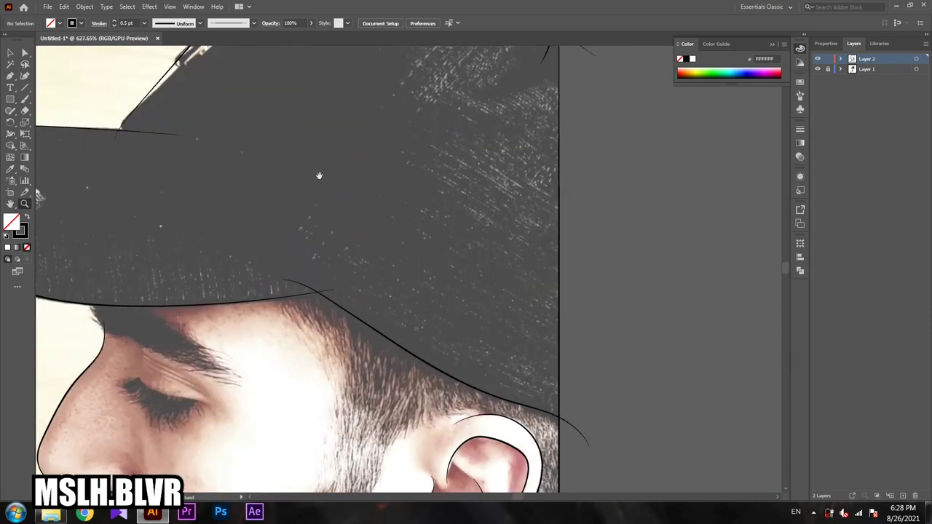
scroll(318, 176, down, 3)
scroll(590, 337, down, 1)
key(ctrl+a)
Step: Expand the brush strokes into plain shapes with Object > Expand Appearance
click(84, 6)
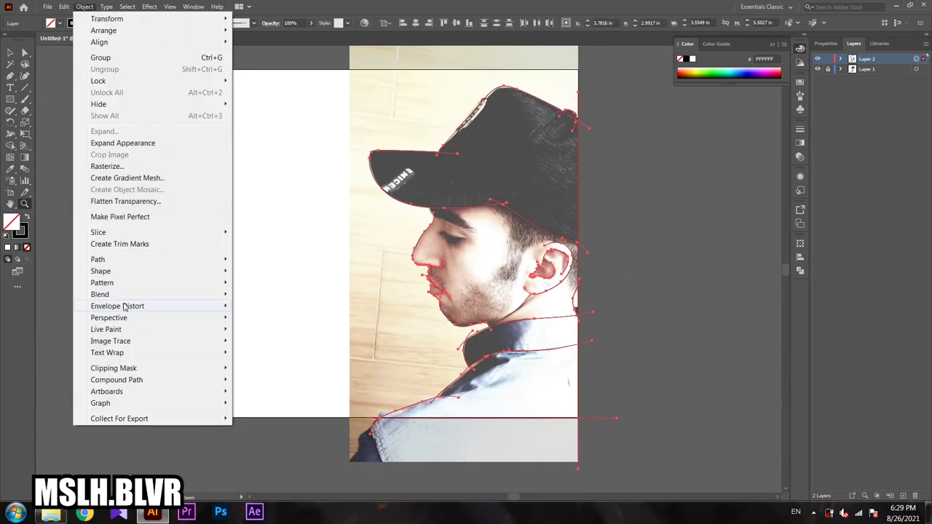
click(125, 143)
scroll(301, 221, up, 3)
scroll(472, 328, up, 2)
key(ctrl+shift+a)
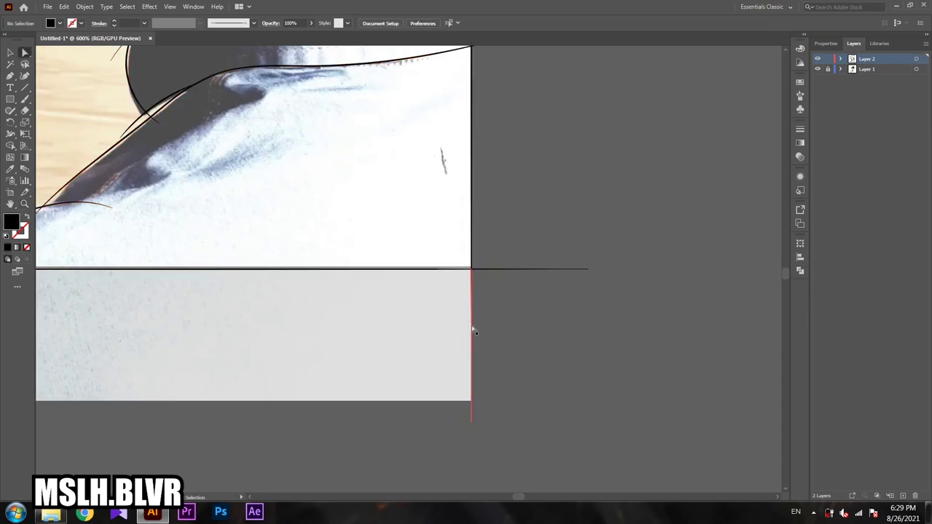
click(520, 270)
scroll(520, 271, up, 1)
scroll(477, 214, up, 2)
scroll(484, 196, up, 3)
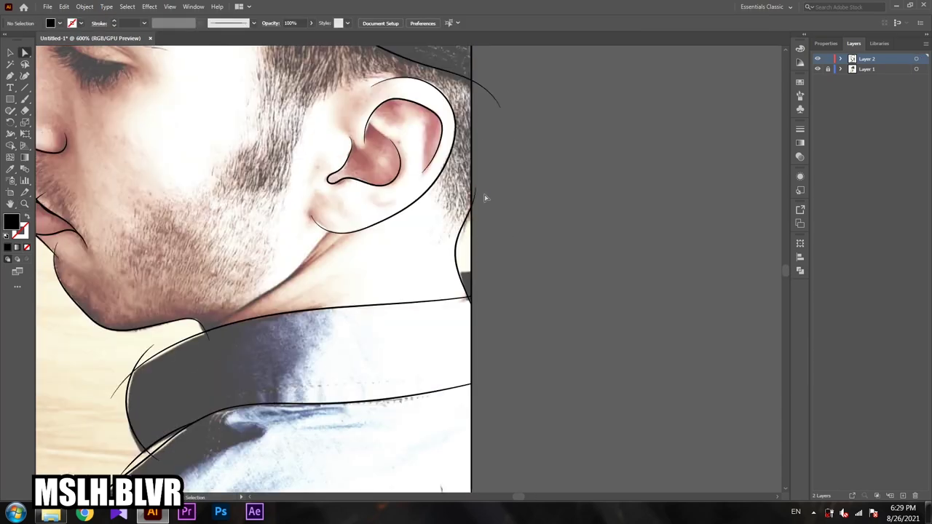
click(502, 157)
scroll(501, 154, up, 5)
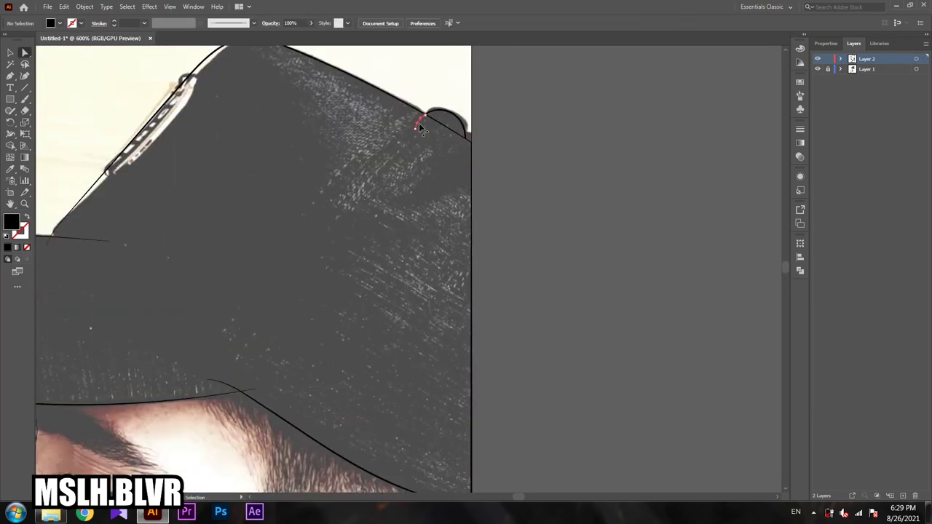
scroll(333, 245, down, 3)
scroll(545, 386, down, 5)
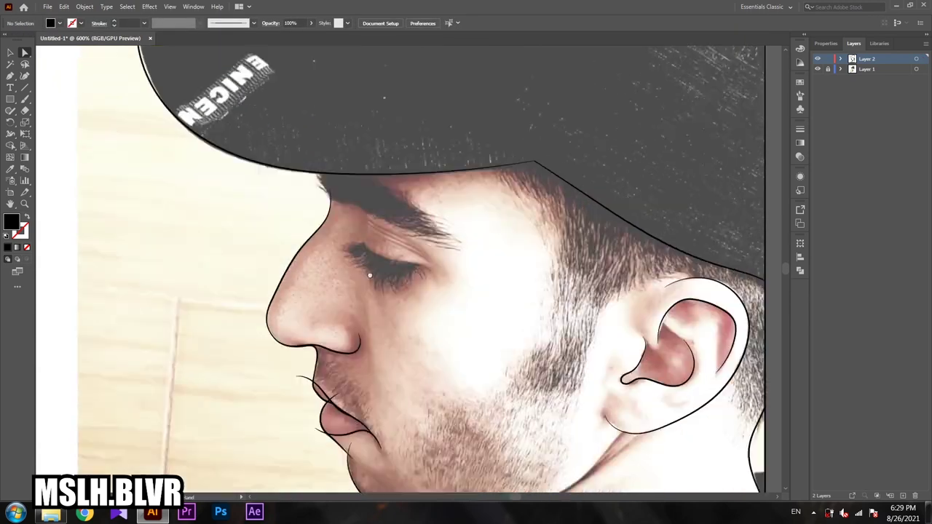
scroll(311, 228, up, 5)
Step: Delete the stray curves crossing and below the lips
key(a)
click(271, 150)
key(Delete)
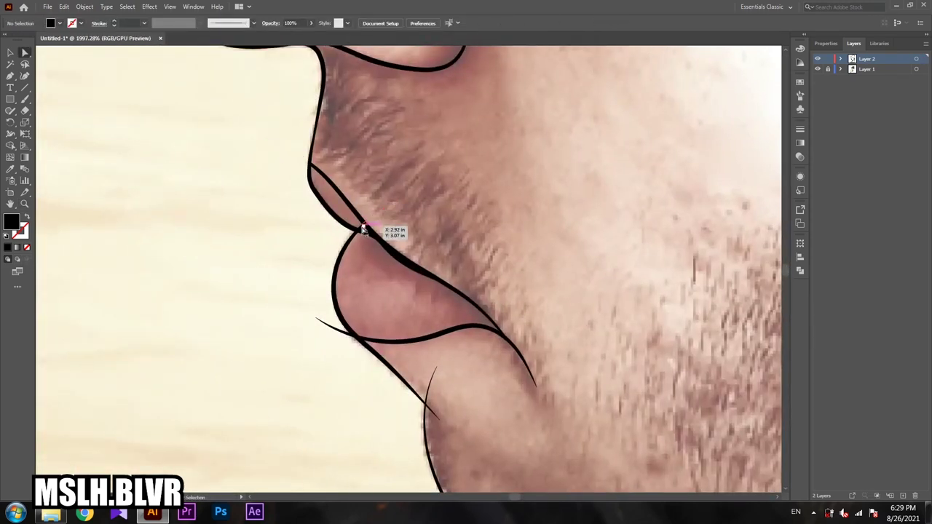
scroll(362, 230, down, 2)
scroll(357, 218, up, 5)
scroll(362, 291, down, 2)
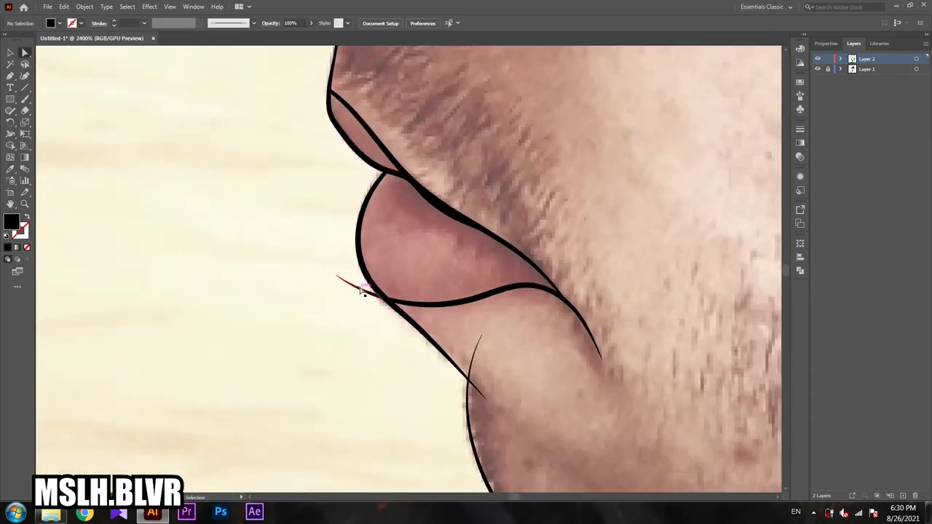
scroll(362, 291, down, 2)
key(Delete)
scroll(362, 291, down, 3)
key(z)
scroll(305, 191, up, 4)
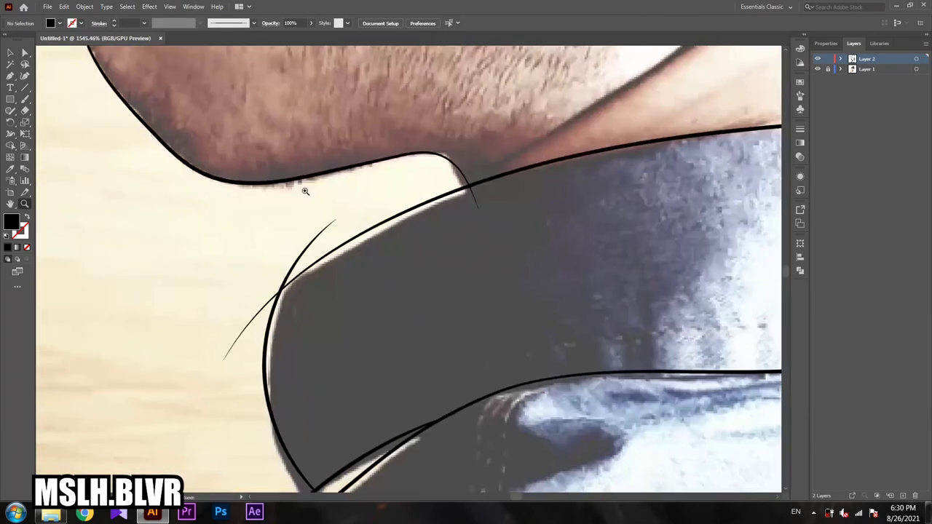
Step: Delete the stray thin curves at the neck, collar and shoulder
key(a)
click(321, 236)
key(Delete)
scroll(524, 206, up, 2)
click(334, 405)
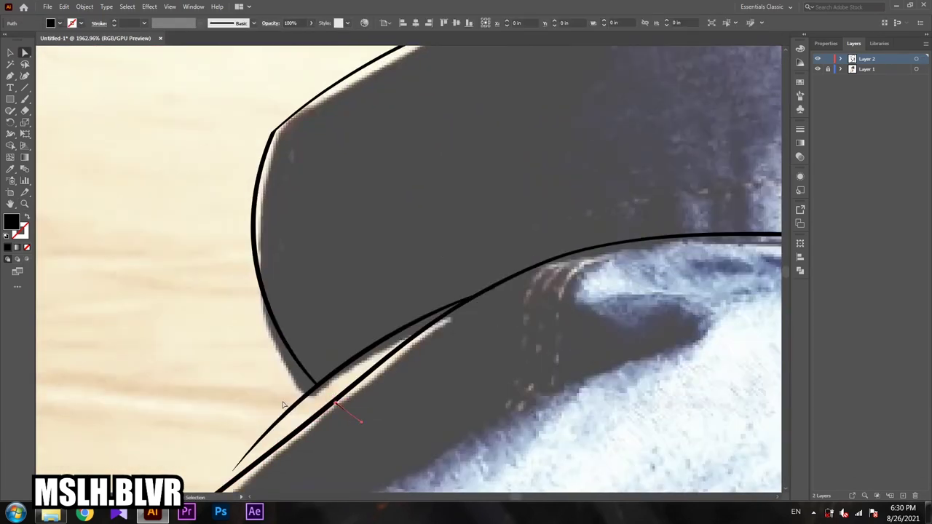
scroll(284, 404, down, 1)
scroll(353, 260, down, 2)
click(367, 251)
key(Delete)
scroll(329, 322, up, 1)
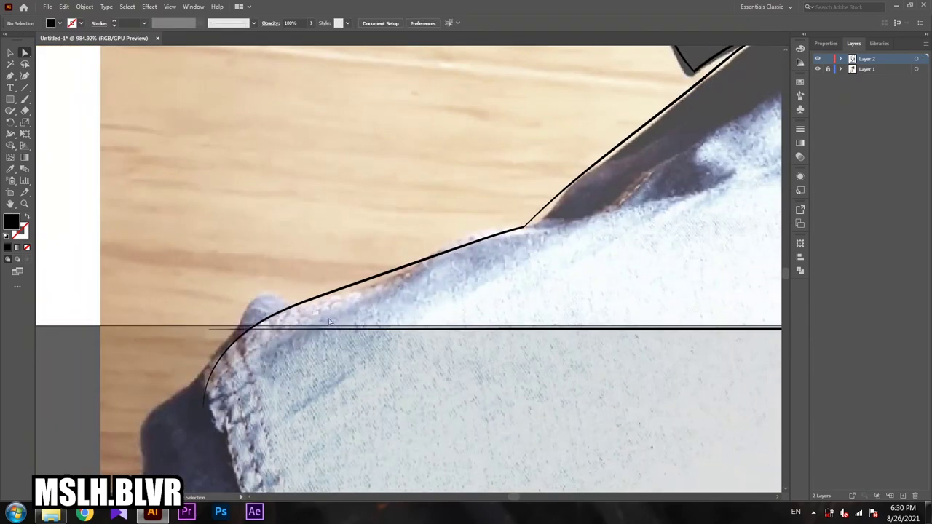
scroll(408, 364, up, 5)
scroll(498, 434, up, 5)
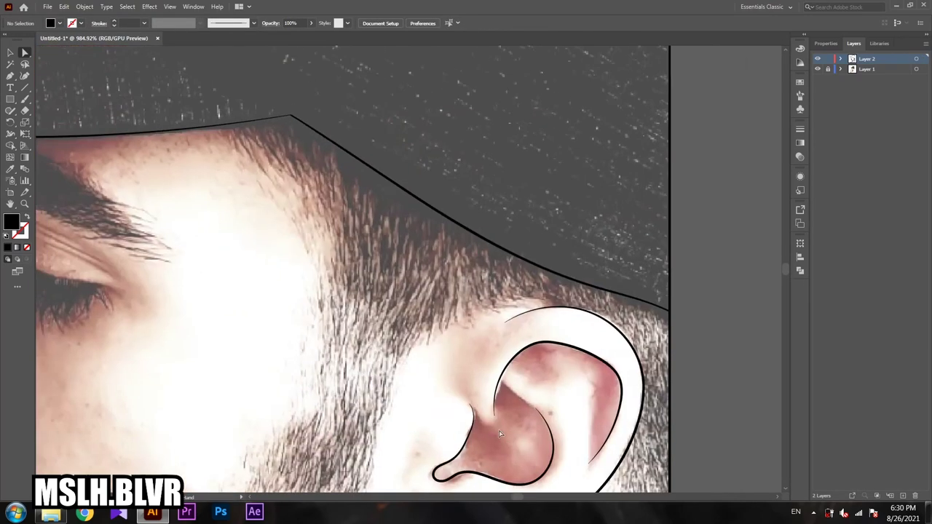
Step: Zoom in on the face, centring on the cap brim and forehead
key(z)
drag(498, 434, 369, 297)
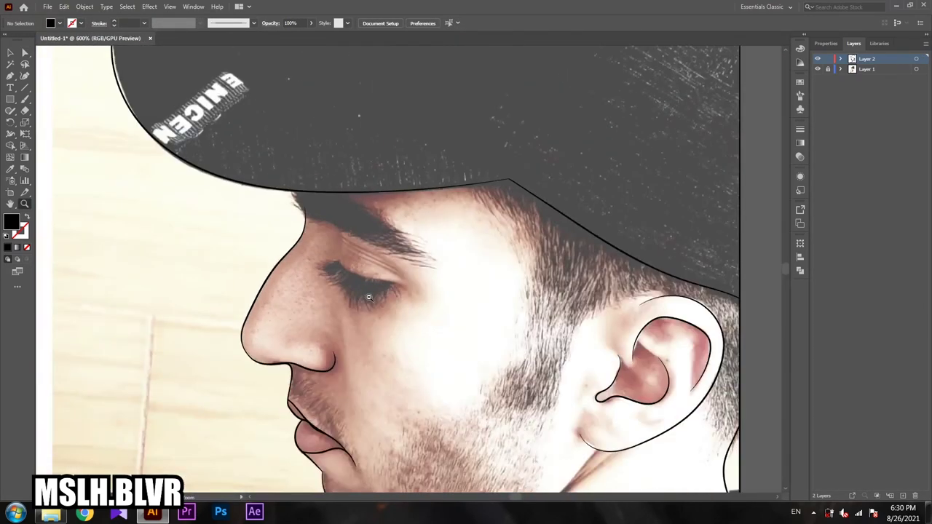
drag(303, 214, 349, 216)
key(n)
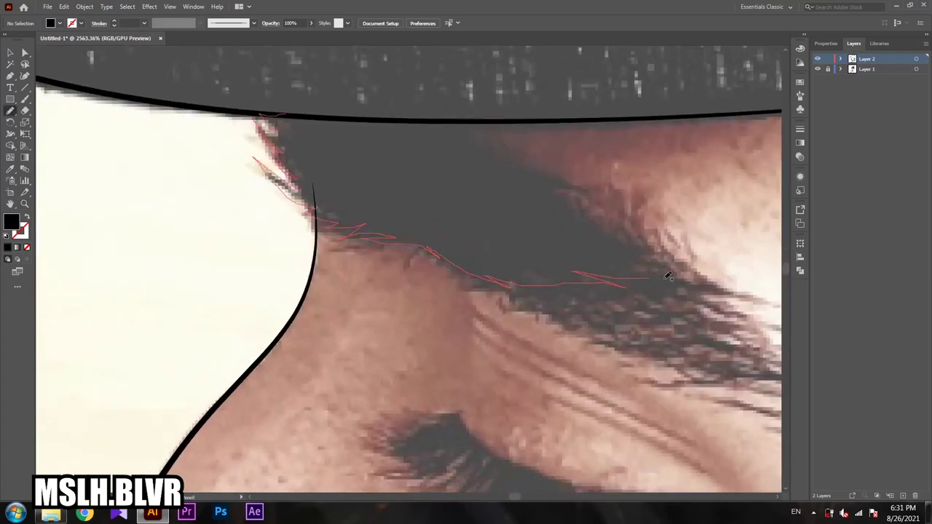
Step: Draw a black Pencil shape for the hair under the brim, then zoom in on the eyelashes
drag(471, 120, 473, 123)
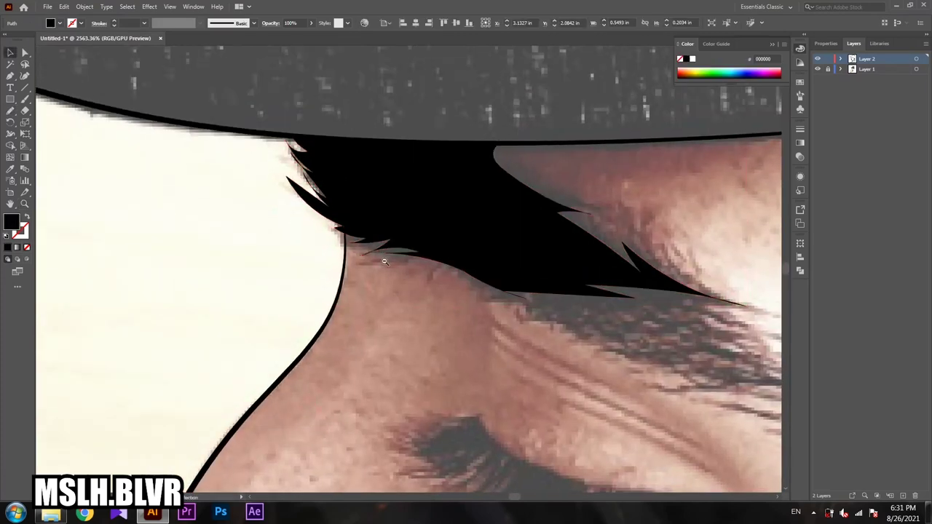
key(z)
scroll(396, 215, down, 3)
click(419, 248)
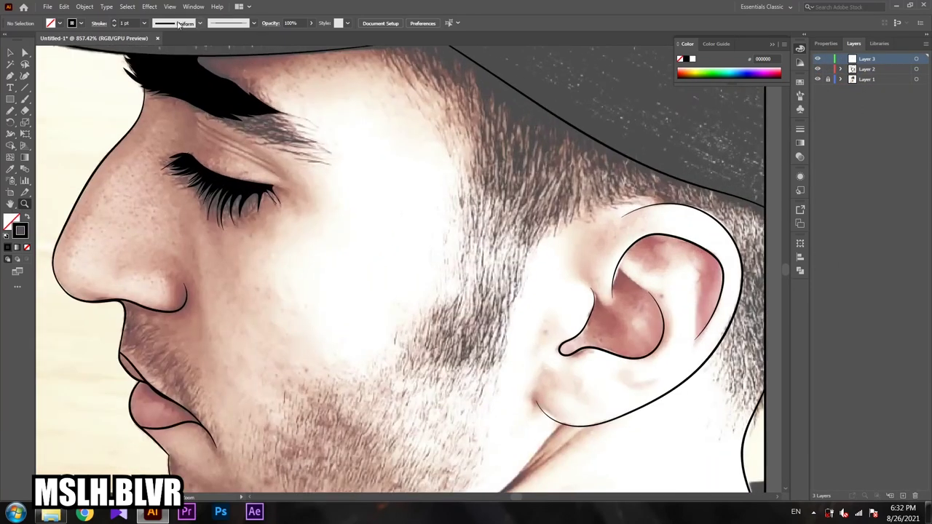
Step: Set the brush stroke to 60% opacity with a tapered width profile
click(270, 23)
click(201, 22)
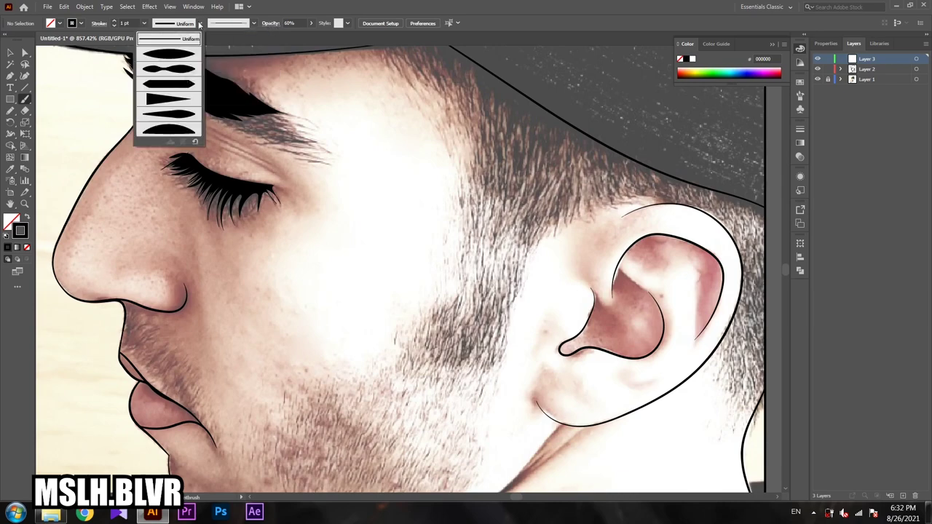
click(181, 42)
Step: Paint the first long tapered hair strokes down the beard
drag(458, 94, 466, 153)
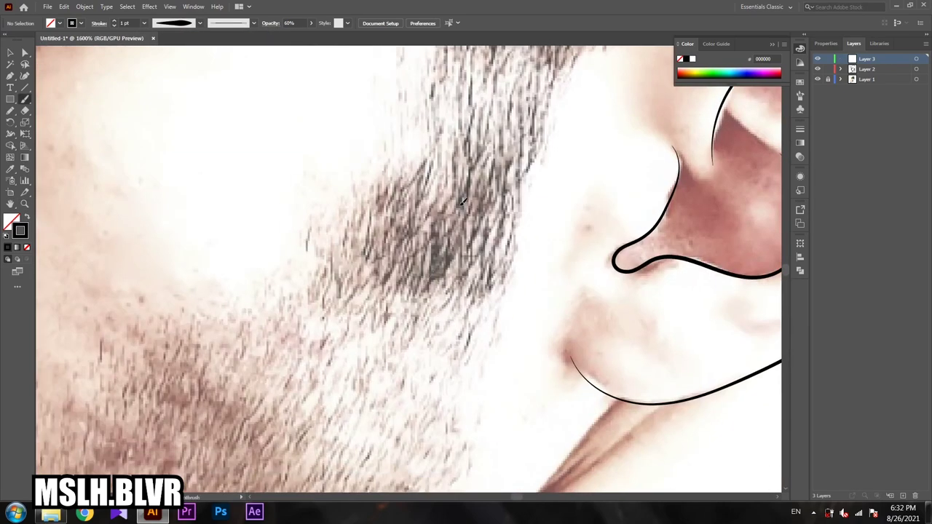
drag(476, 188, 430, 280)
mouse_move(513, 150)
mouse_down()
mouse_move(455, 263)
mouse_move(460, 277)
mouse_up()
click(915, 59)
key(ctrl+shift+a)
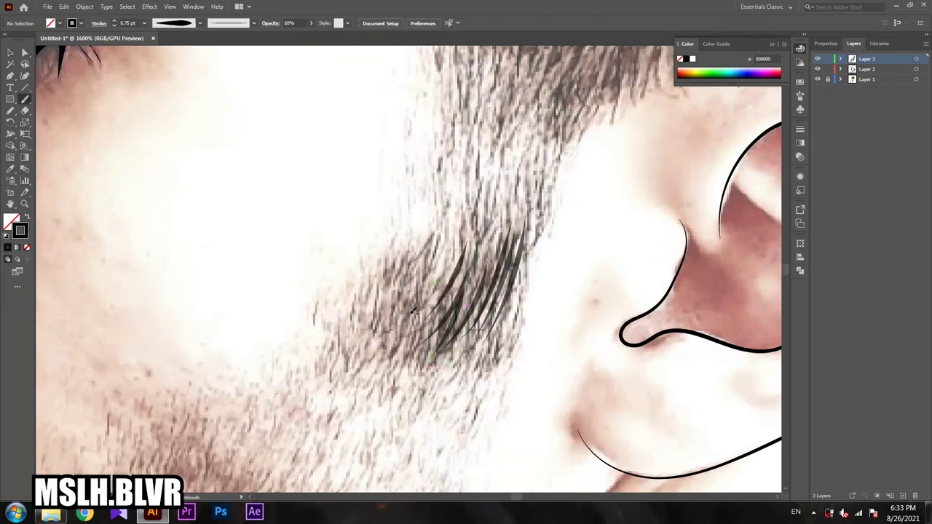
drag(508, 162, 478, 290)
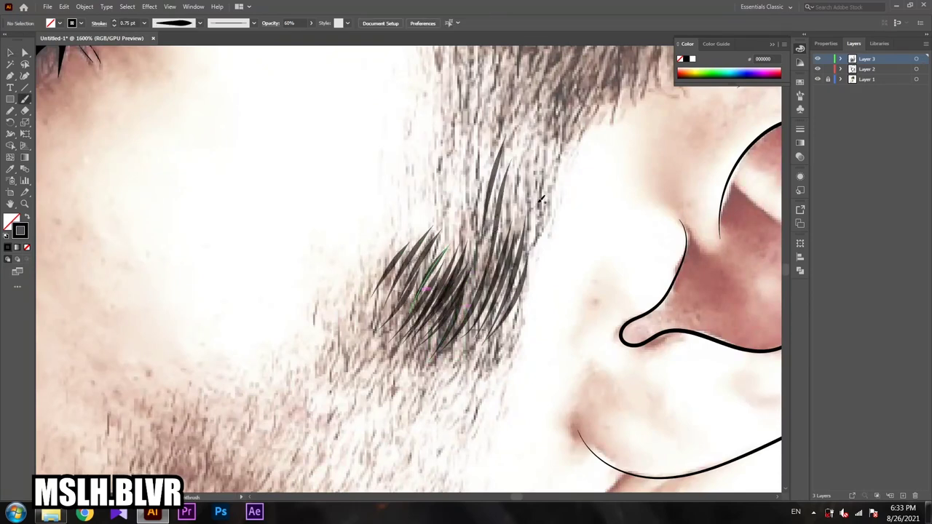
Step: Add tapered strands above the ear, on the beard and on the sideburn
scroll(540, 198, up, 5)
drag(524, 316, 533, 238)
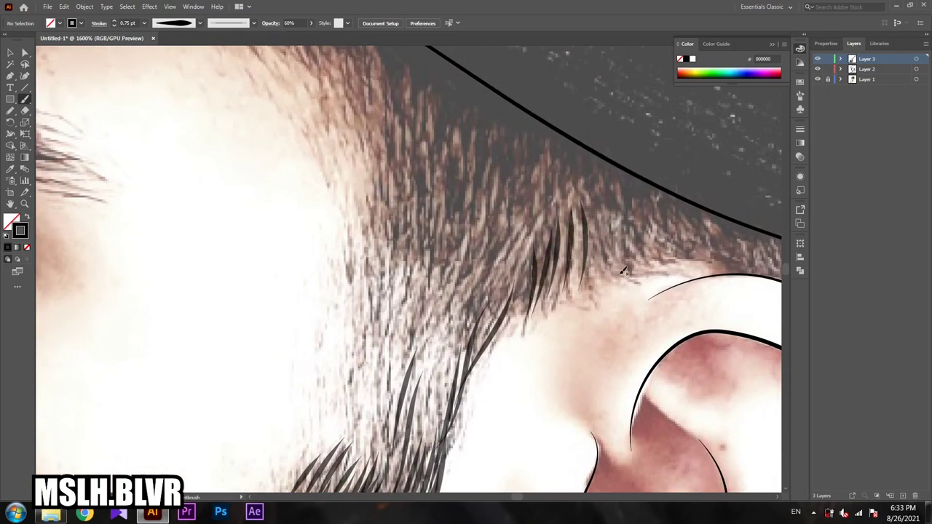
scroll(529, 267, down, 5)
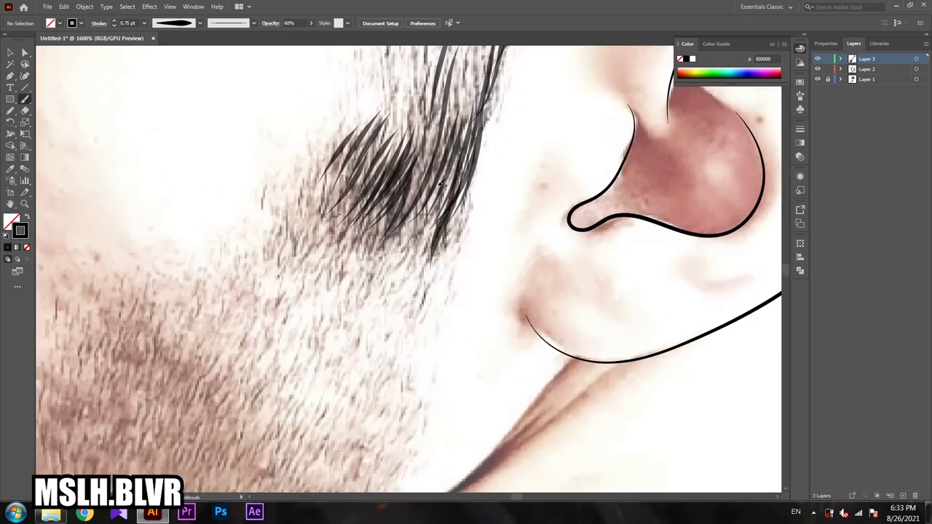
drag(383, 264, 439, 166)
scroll(367, 158, up, 5)
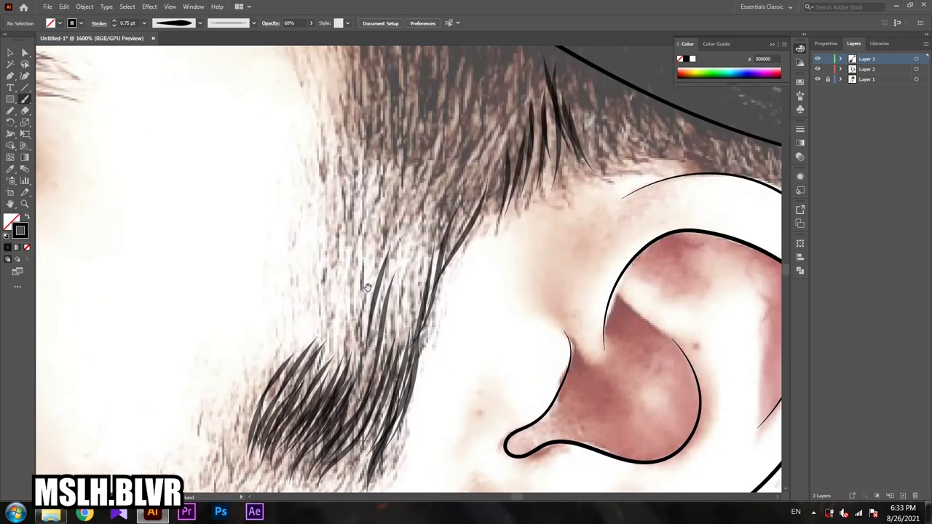
drag(387, 232, 399, 106)
drag(390, 148, 354, 327)
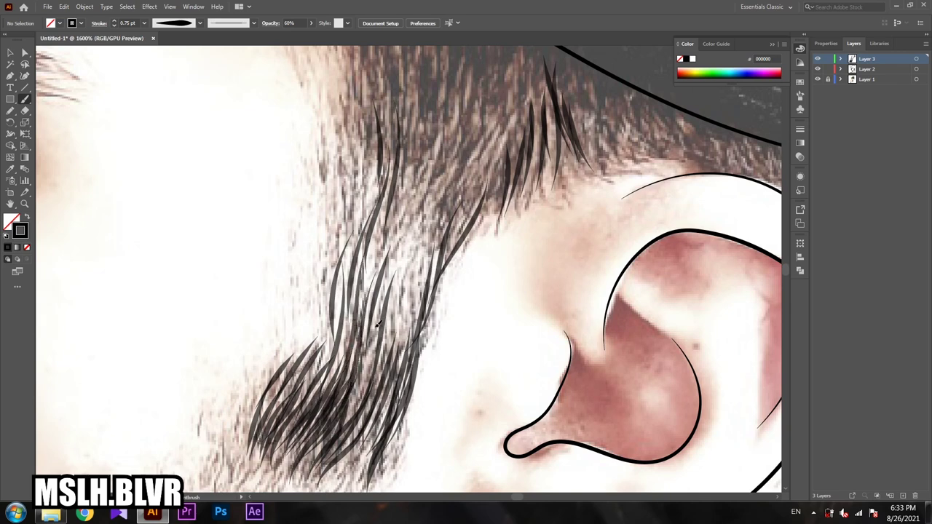
scroll(307, 371, up, 5)
Step: Fill the upper and lower sideburn with more tapered hair strands
drag(278, 198, 338, 352)
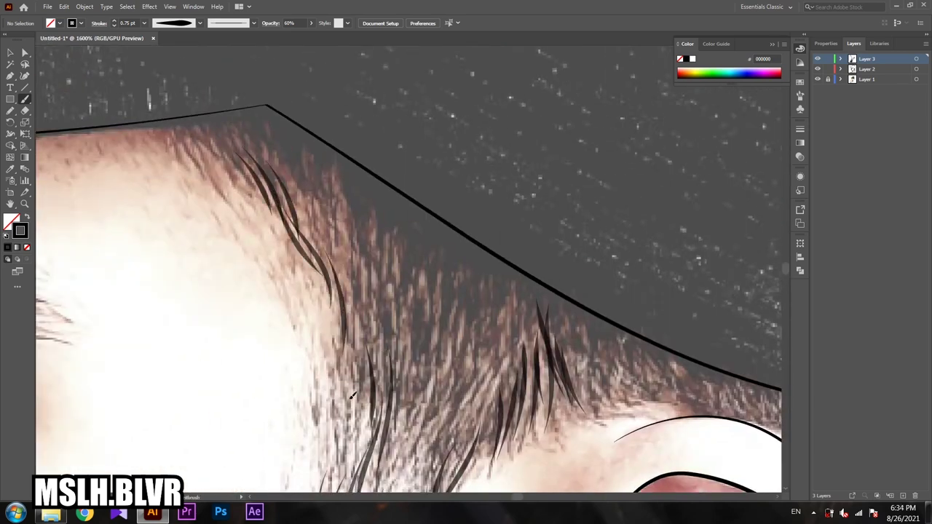
scroll(349, 306, down, 3)
drag(336, 415, 369, 277)
scroll(355, 412, down, 2)
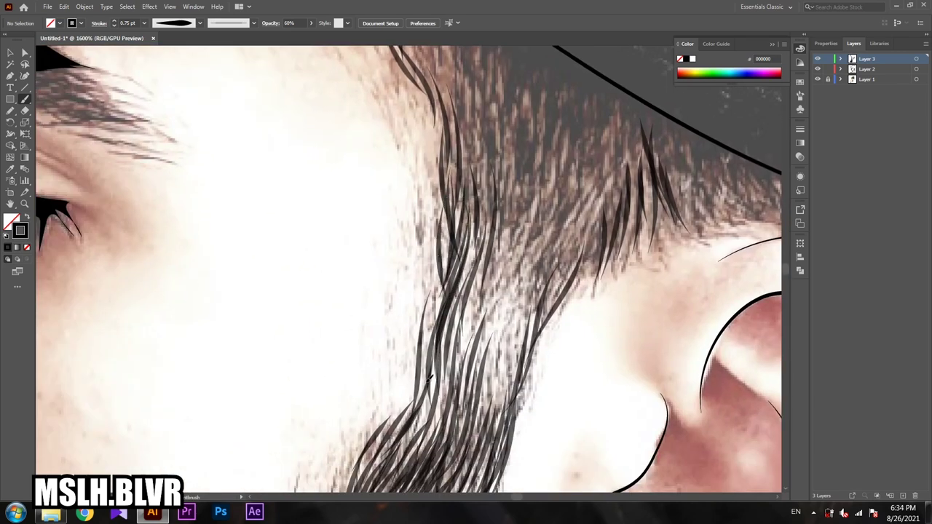
mouse_move(430, 379)
mouse_down()
mouse_move(437, 218)
mouse_move(466, 220)
mouse_up()
drag(402, 384, 452, 241)
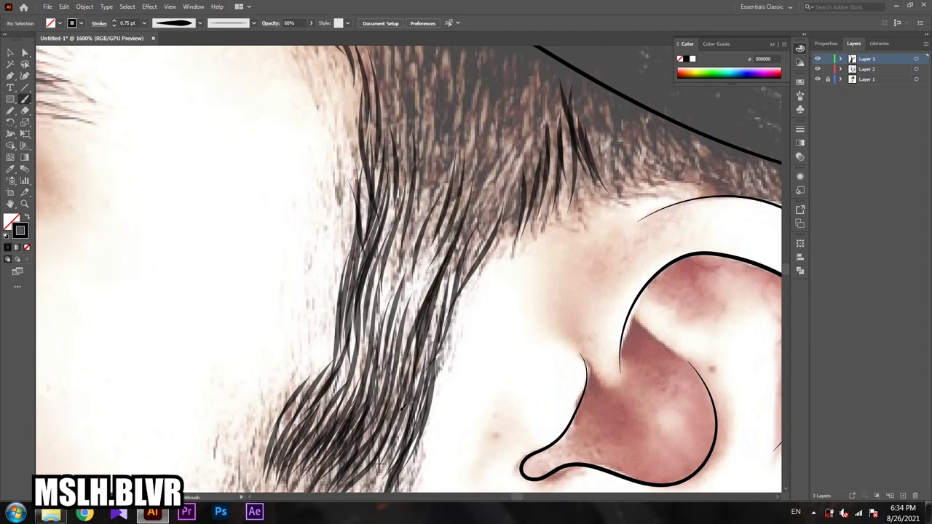
drag(405, 429, 444, 288)
key(ctrl+minus)
key(ctrl+minus)
key(ctrl+minus)
key(ctrl+minus)
key(ctrl+minus)
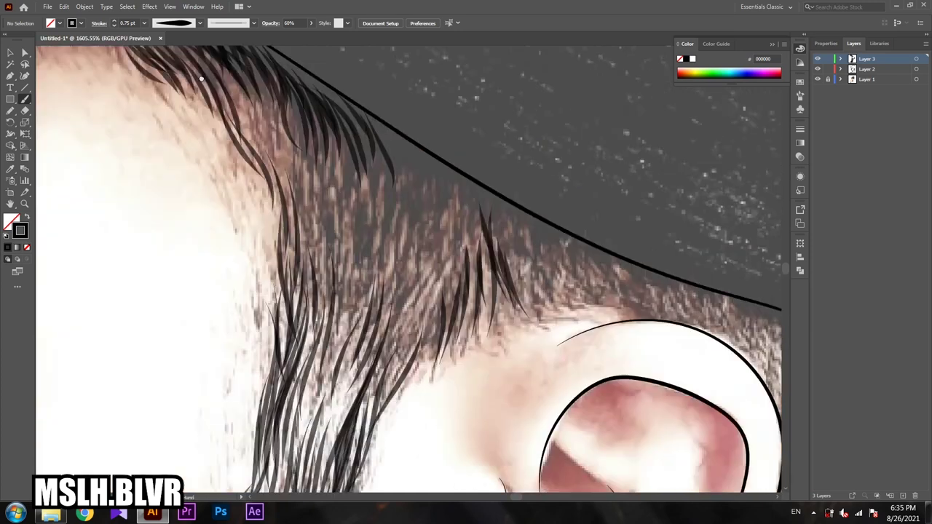
Step: Paint several hair strands running down from the hairline
scroll(315, 87, up, 2)
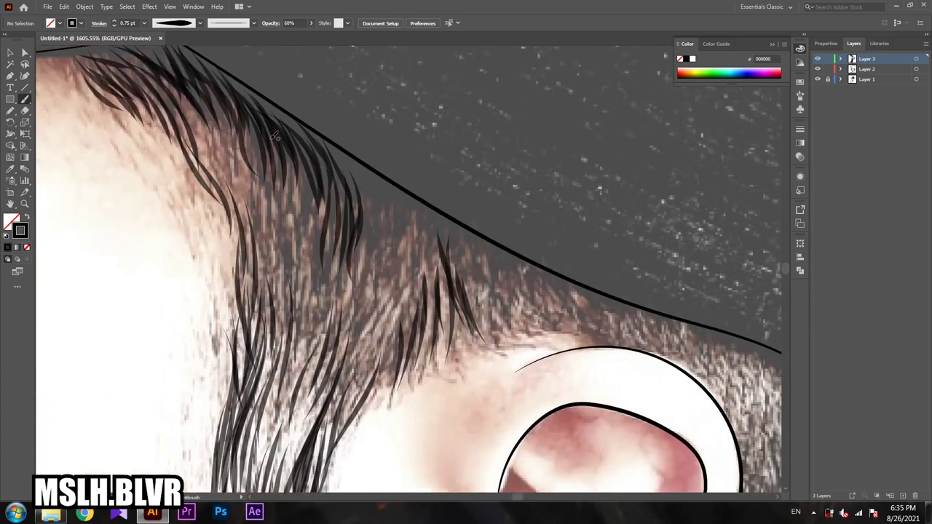
scroll(301, 209, down, 5)
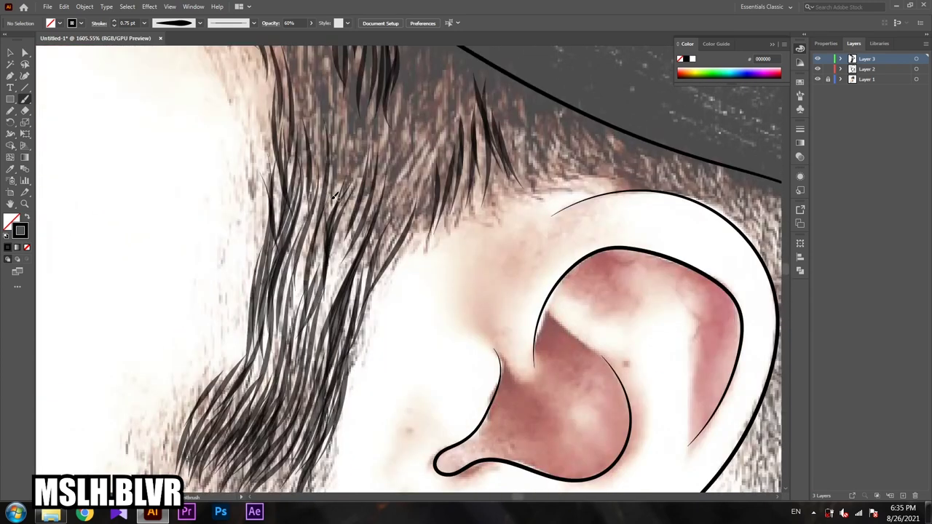
scroll(342, 199, up, 4)
scroll(397, 304, down, 3)
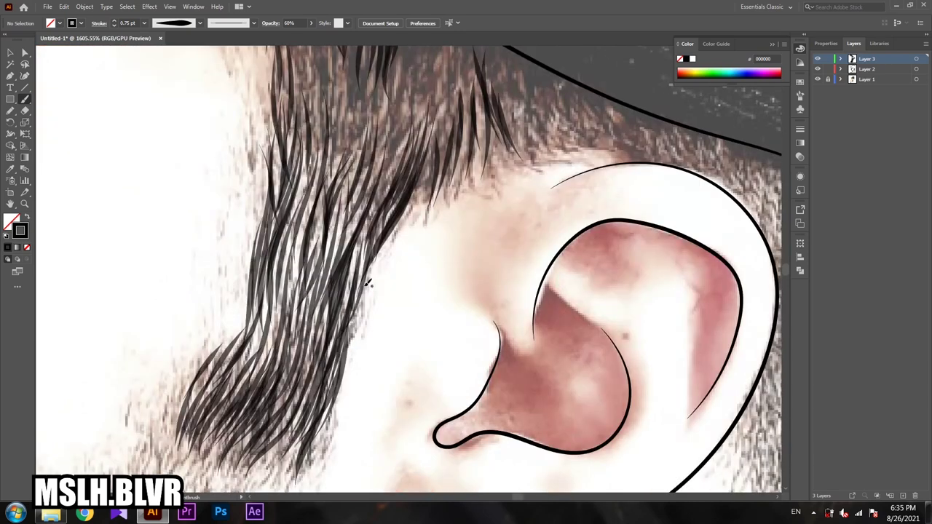
scroll(397, 305, up, 3)
scroll(386, 240, up, 2)
drag(362, 171, 355, 311)
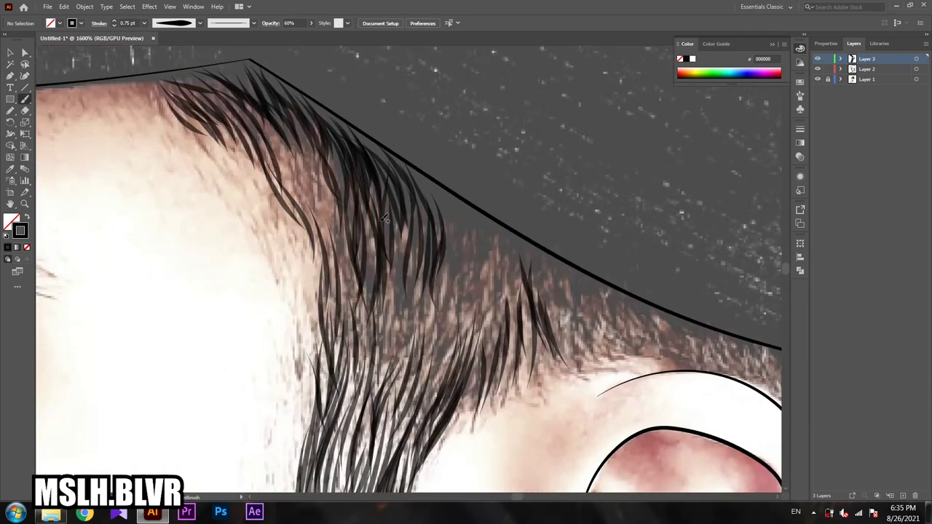
drag(385, 218, 374, 357)
drag(404, 247, 399, 386)
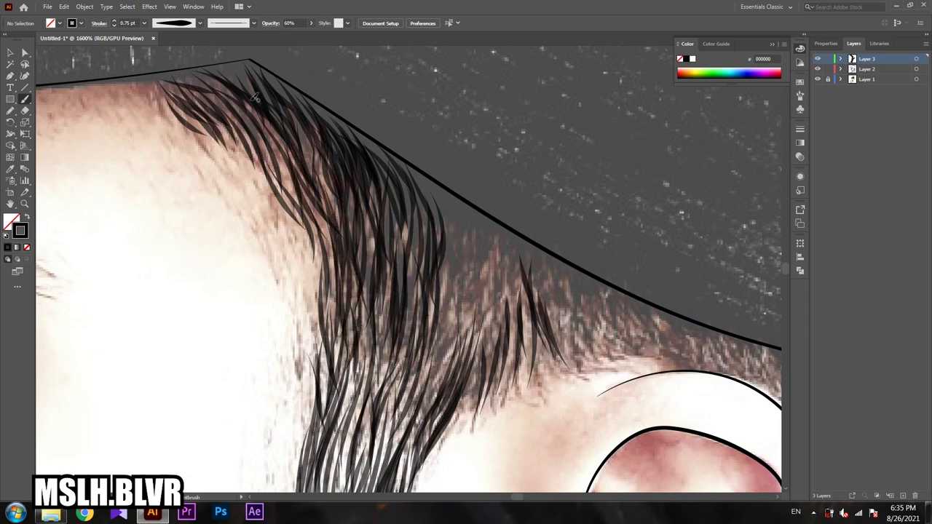
Step: Paint strands above the ear and along the hairline under the cap
drag(340, 193, 187, 200)
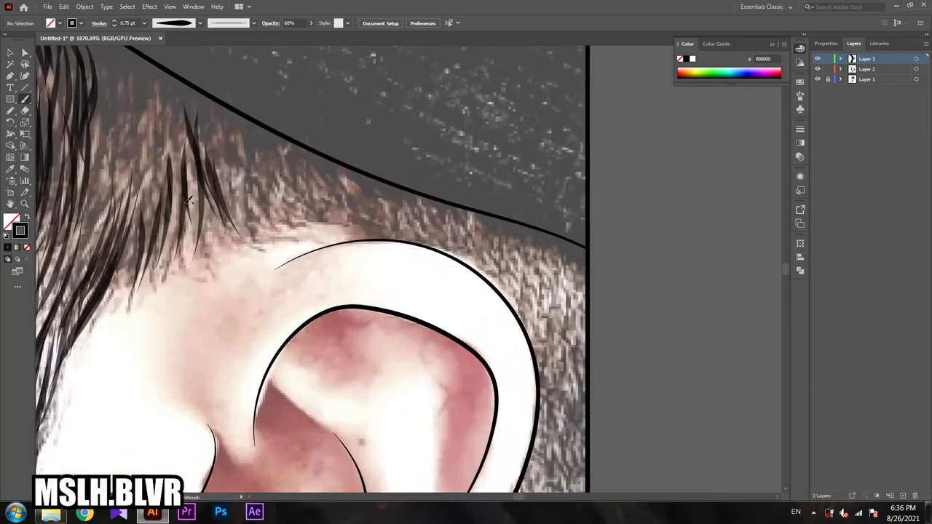
drag(187, 164, 146, 305)
mouse_move(141, 219)
mouse_down()
mouse_move(211, 269)
mouse_move(137, 327)
mouse_up()
drag(146, 219, 182, 364)
drag(218, 213, 184, 313)
drag(221, 249, 204, 379)
drag(249, 271, 219, 416)
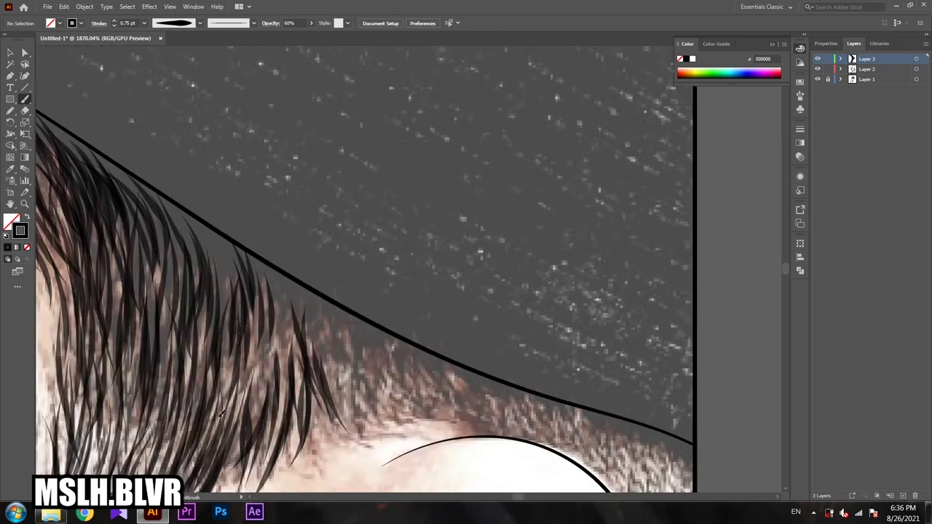
drag(274, 290, 247, 425)
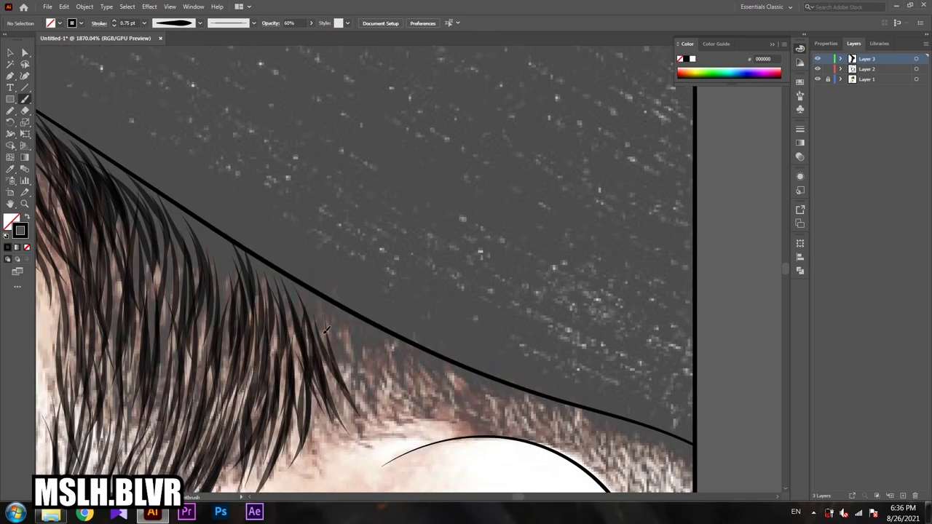
Step: Add strands under the cap edge flowing down-right toward the ear
scroll(326, 331, down, 5)
scroll(327, 331, up, 5)
scroll(326, 331, up, 3)
drag(356, 197, 371, 408)
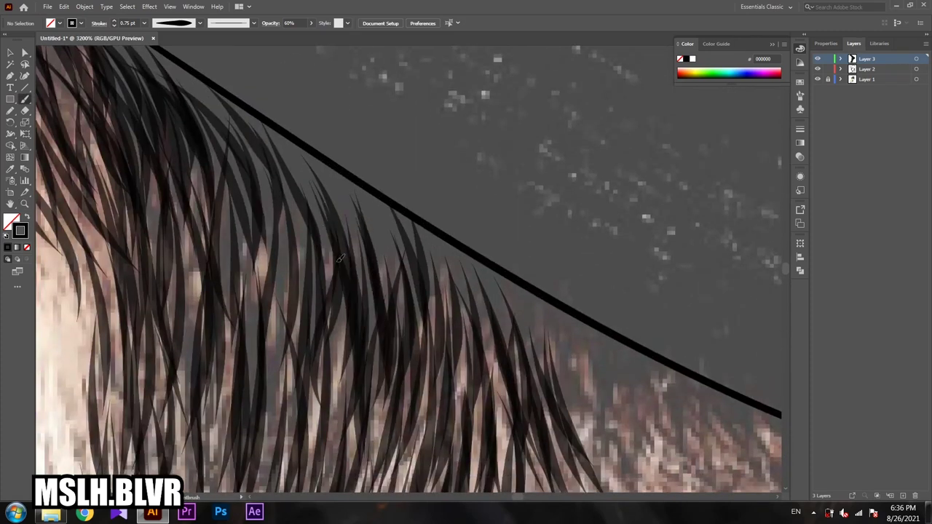
drag(339, 258, 321, 393)
drag(291, 219, 358, 361)
scroll(306, 240, down, 2)
drag(320, 174, 407, 364)
drag(363, 204, 457, 332)
drag(342, 175, 460, 331)
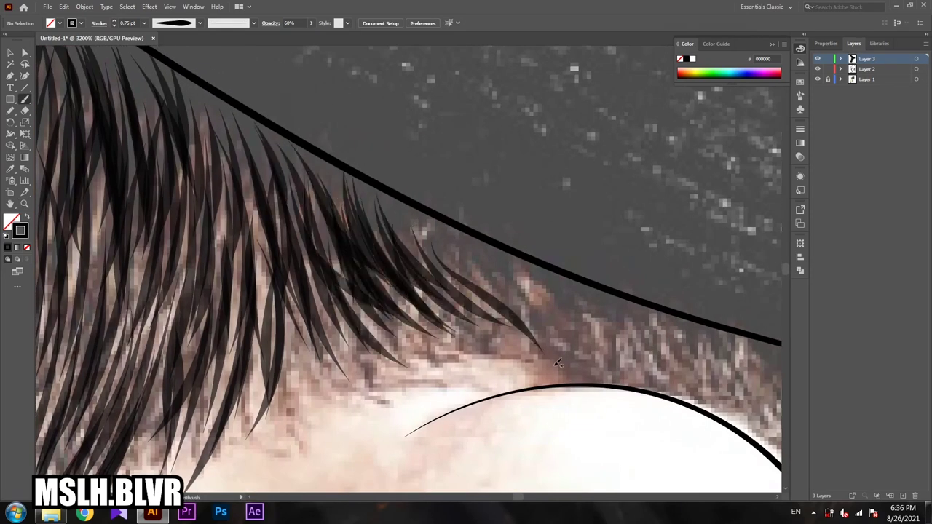
Step: Show the reference photo again and set the stroke weight to 0.5 pt
key(z)
alt+click(436, 232)
click(436, 232)
click(817, 79)
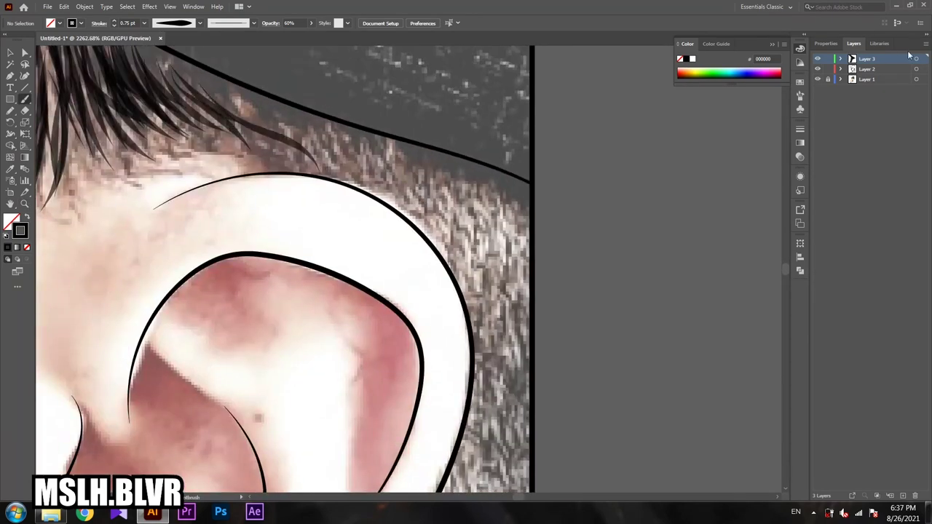
click(915, 59)
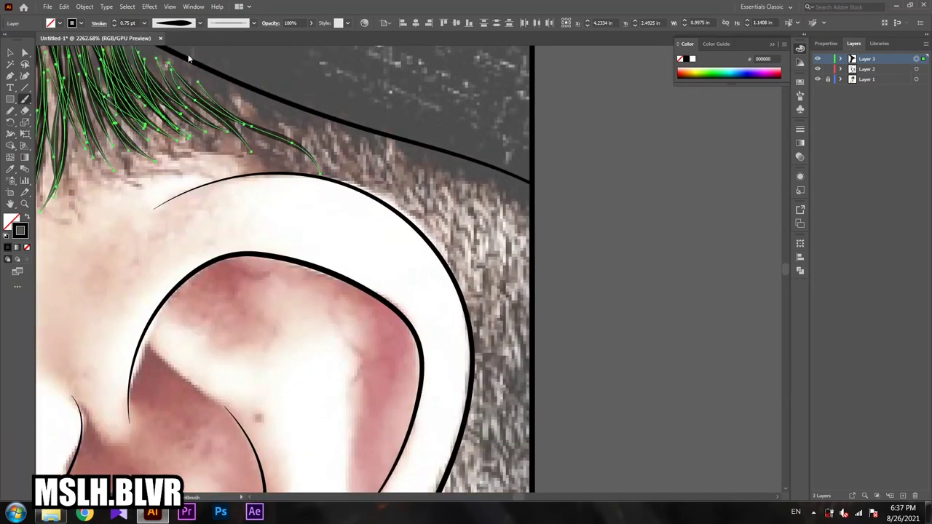
key(ctrl+minus)
key(ctrl+minus)
key(ctrl+minus)
key(ctrl+minus)
click(143, 22)
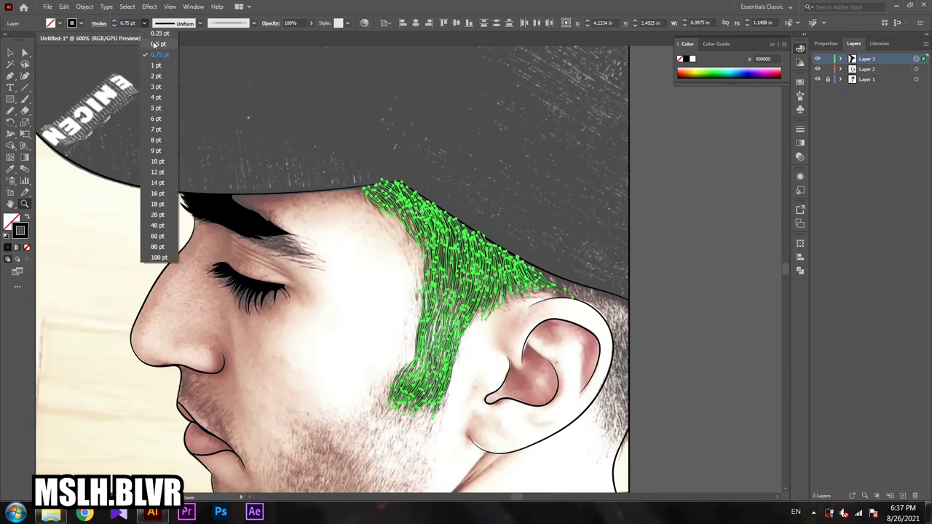
click(157, 55)
key(ctrl+shift+a)
Step: Zoom in on the ear and paint thin 0.5 pt strands along the hairline
click(343, 187)
click(343, 186)
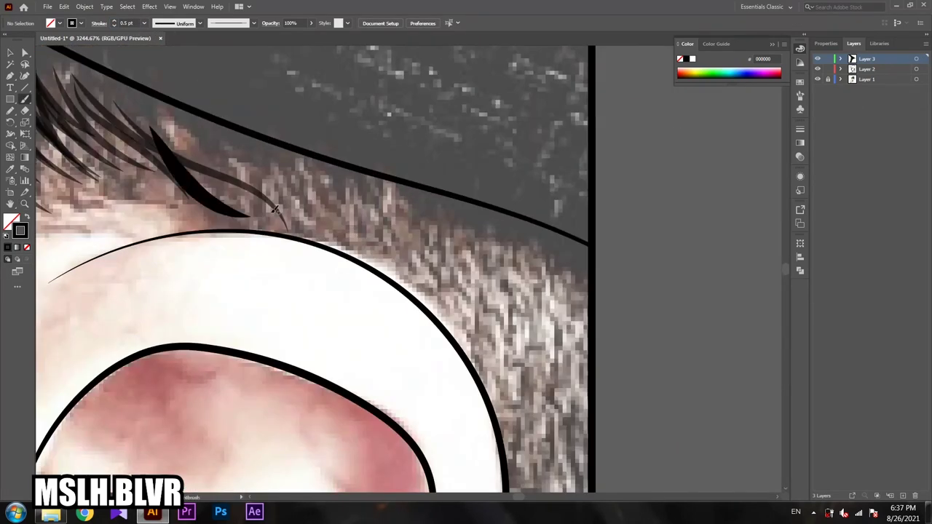
drag(113, 101, 277, 218)
drag(191, 135, 348, 222)
drag(262, 161, 451, 269)
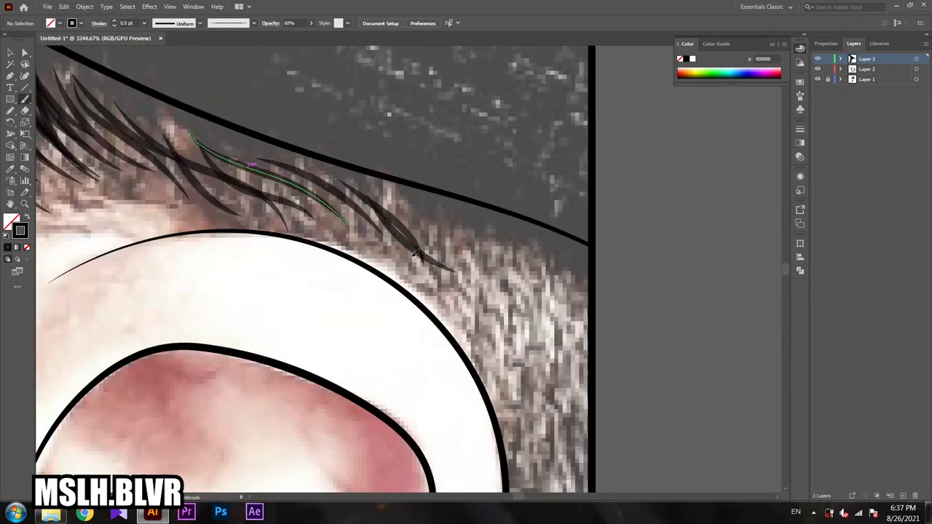
drag(211, 144, 397, 251)
drag(149, 110, 309, 216)
drag(103, 91, 200, 183)
Step: Add more thin strands behind the ear and at the hairline's right end
mouse_move(340, 173)
mouse_down()
mouse_move(178, 115)
mouse_move(320, 268)
mouse_up()
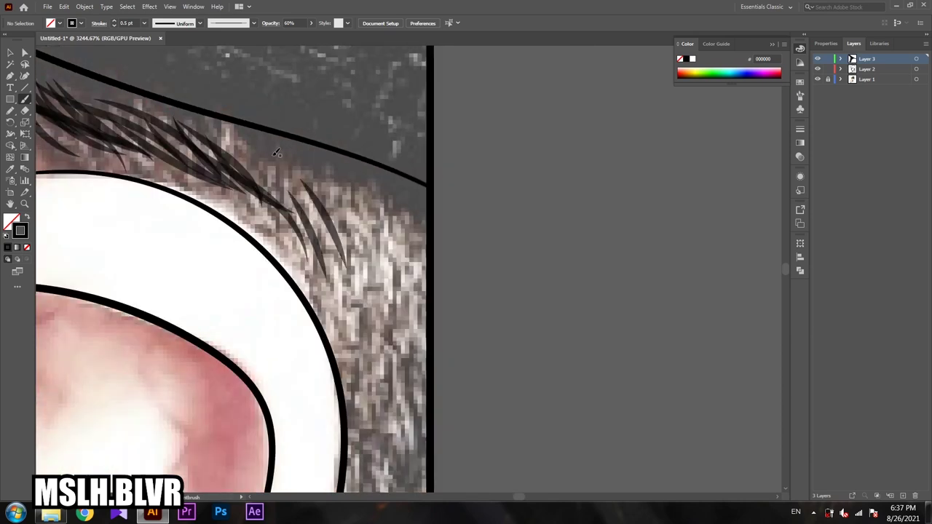
drag(247, 138, 331, 255)
drag(306, 163, 360, 266)
drag(288, 138, 374, 271)
drag(340, 159, 393, 275)
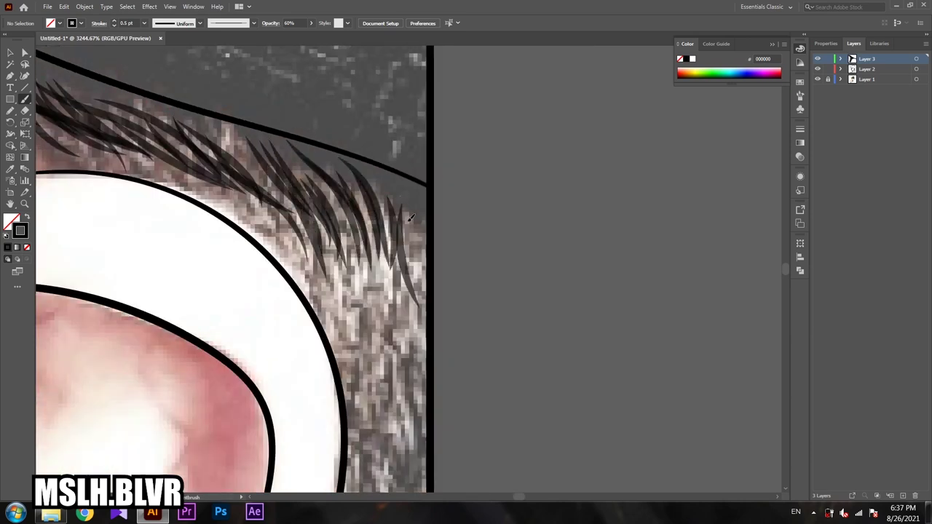
drag(402, 198, 422, 321)
key(v)
key(ctrl+a)
click(481, 206)
Step: Paint hair strands along the hairline behind the ear
scroll(481, 206, down, 5)
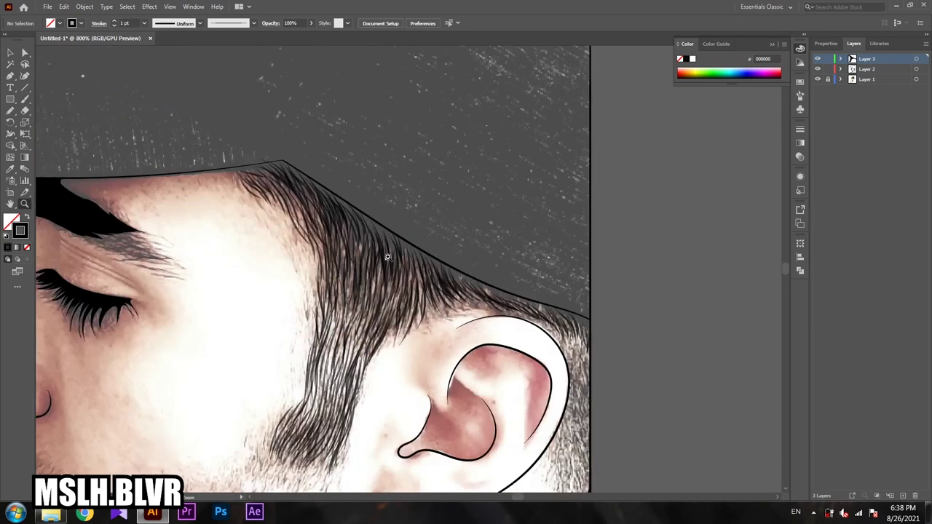
scroll(481, 206, down, 5)
scroll(481, 206, down, 5)
scroll(589, 241, up, 10)
scroll(589, 241, up, 5)
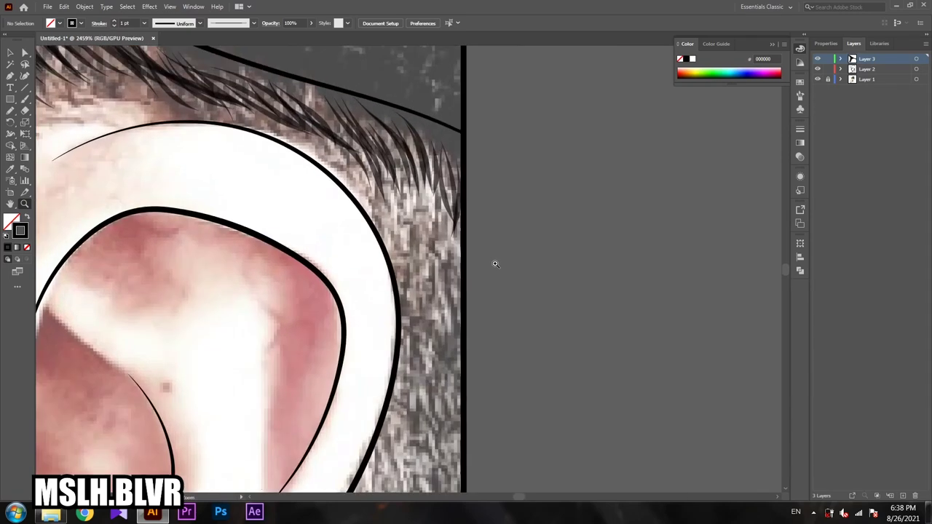
scroll(494, 262, up, 2)
drag(283, 107, 339, 173)
drag(277, 80, 350, 211)
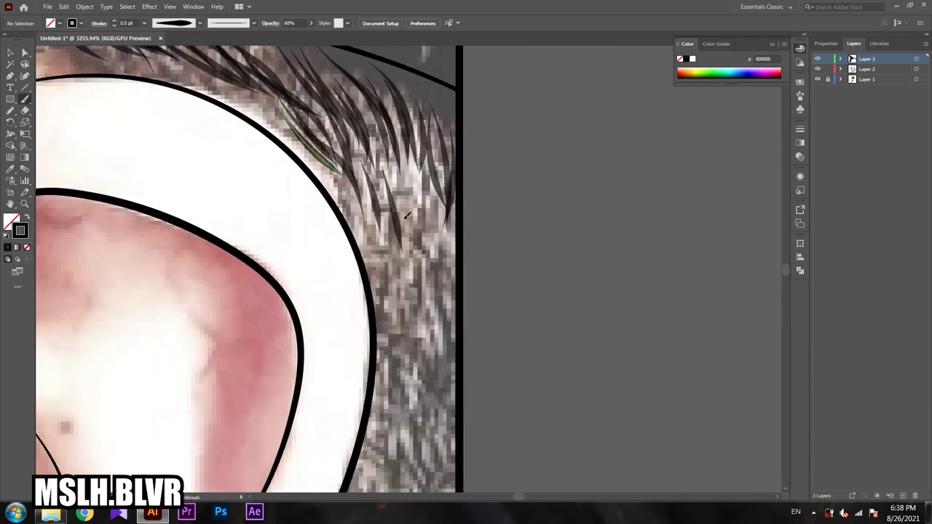
drag(408, 134, 393, 248)
drag(437, 167, 452, 269)
drag(418, 241, 448, 349)
mouse_move(358, 191)
mouse_down()
mouse_move(380, 108)
mouse_move(411, 222)
mouse_up()
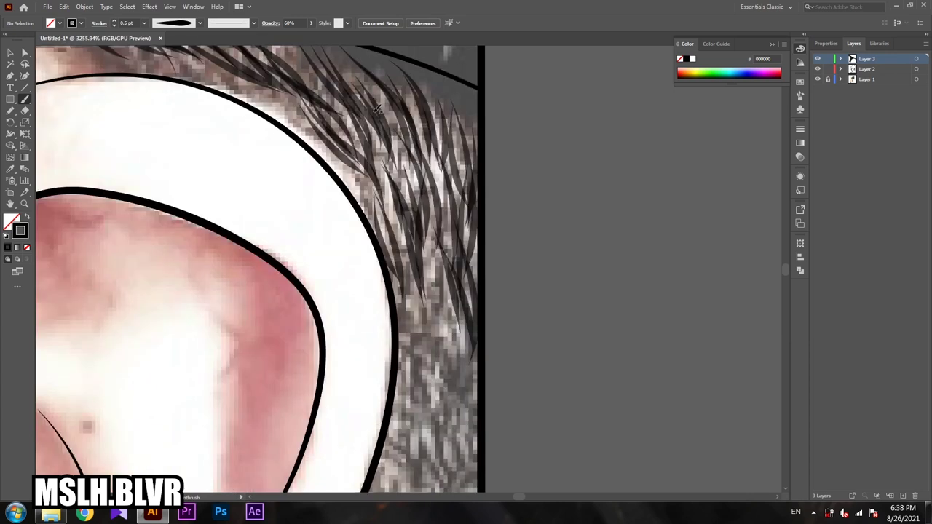
Step: Add strands running further down behind the ear
drag(378, 113, 422, 255)
scroll(407, 233, down, 2)
drag(413, 127, 451, 248)
drag(426, 94, 446, 295)
drag(450, 178, 470, 328)
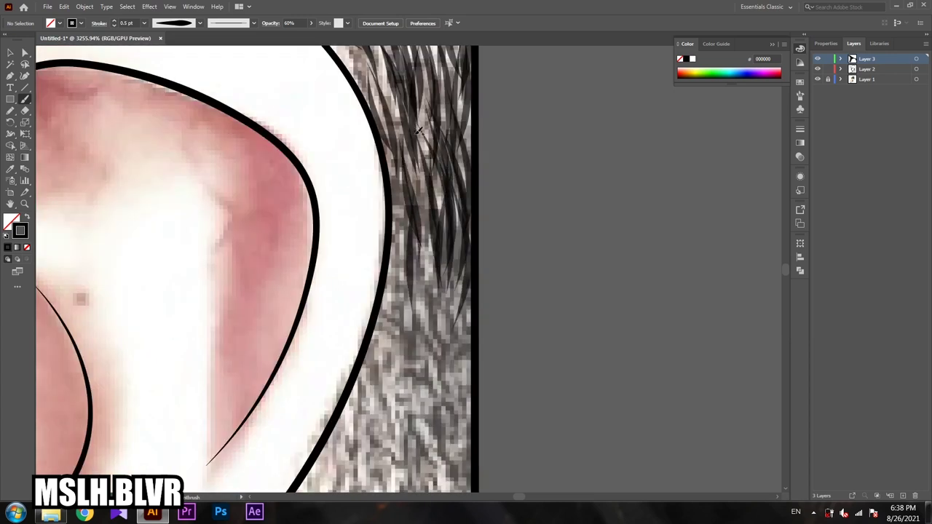
drag(399, 149, 405, 266)
scroll(408, 241, down, 2)
drag(423, 138, 437, 255)
drag(443, 189, 450, 273)
drag(431, 241, 460, 357)
drag(470, 207, 462, 357)
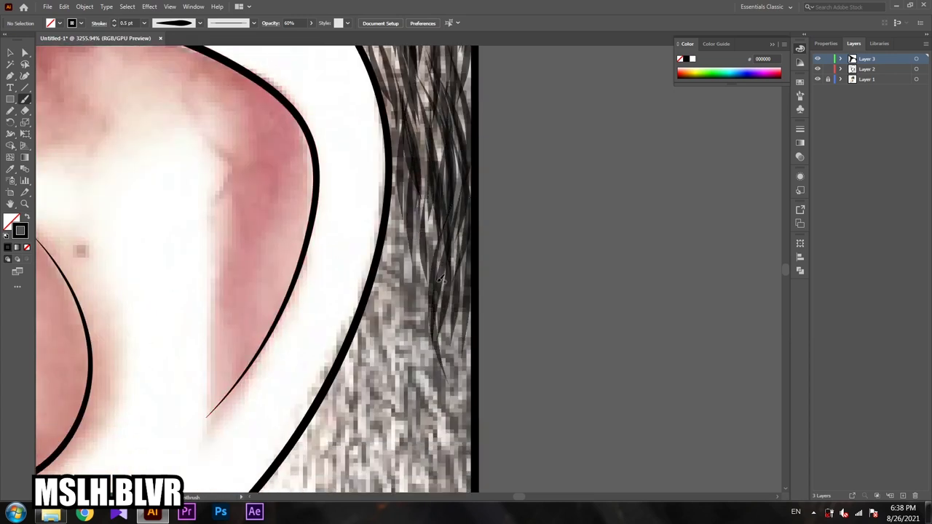
Step: Paint dark hair strands densely along the sideburn
scroll(437, 291, down, 2)
drag(429, 91, 444, 207)
drag(426, 145, 447, 291)
drag(459, 179, 460, 284)
drag(421, 178, 416, 321)
drag(433, 240, 451, 345)
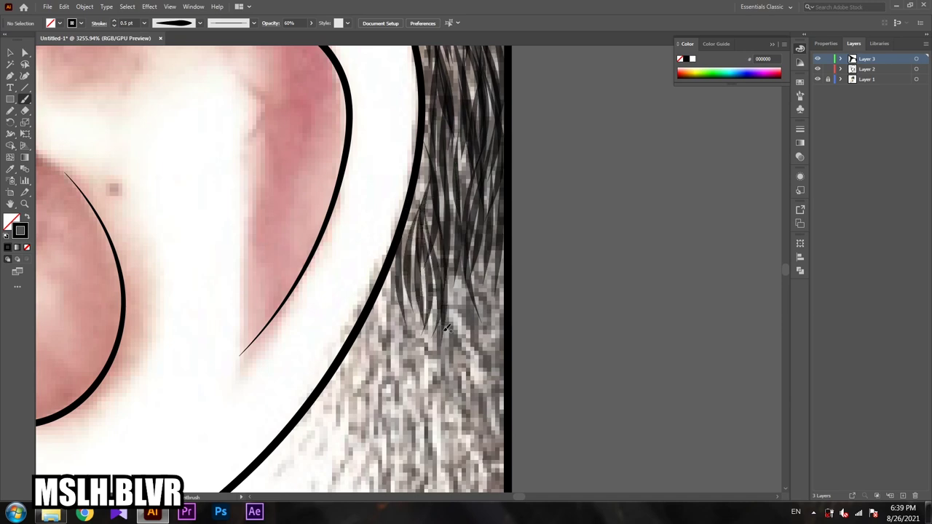
scroll(437, 292, down, 3)
drag(450, 138, 460, 266)
drag(459, 171, 480, 306)
drag(473, 178, 491, 305)
scroll(493, 302, down, 2)
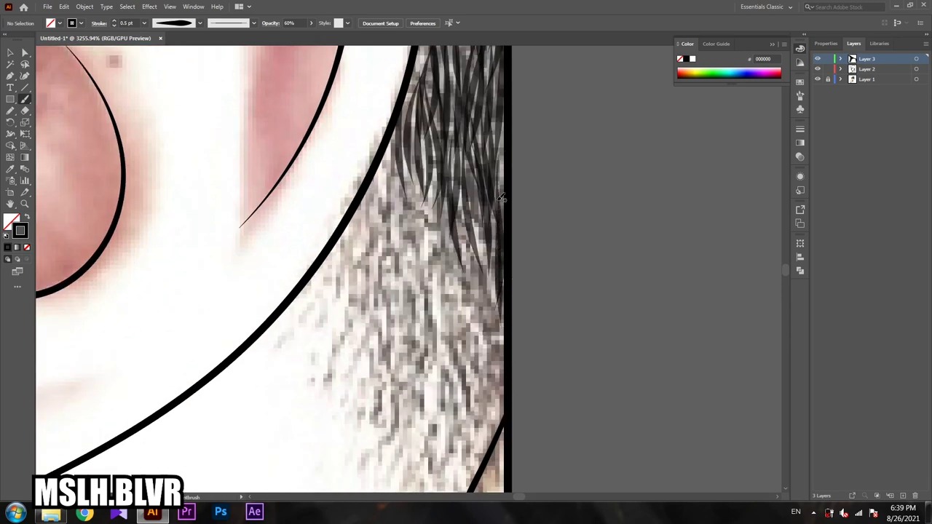
Step: Add hair strands down the hairline and along its right side
drag(420, 175, 406, 265)
drag(418, 131, 386, 258)
drag(446, 156, 448, 368)
scroll(447, 368, down, 2)
drag(458, 135, 502, 313)
drag(477, 218, 481, 379)
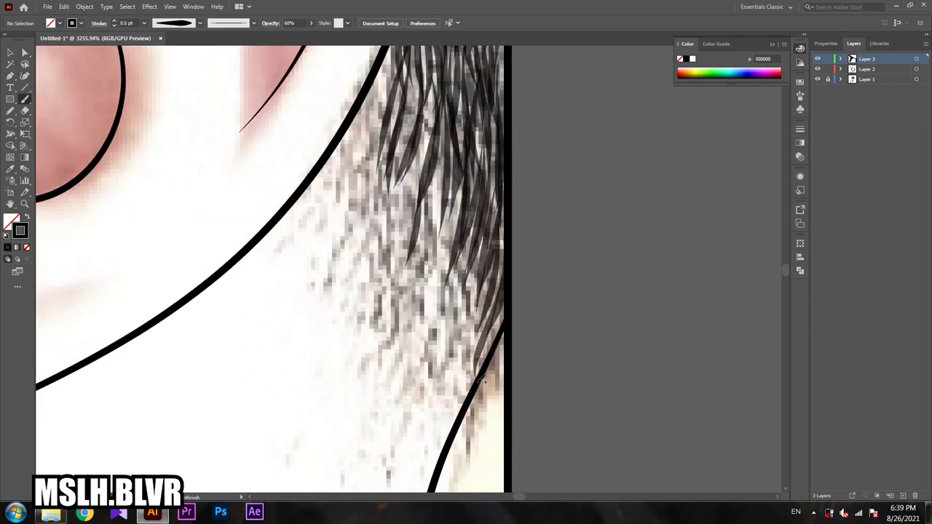
scroll(480, 379, up, 2)
Step: Fill in the final sideburn strands, then zoom out to the whole drawing
drag(418, 131, 393, 265)
drag(422, 167, 400, 336)
drag(458, 211, 441, 363)
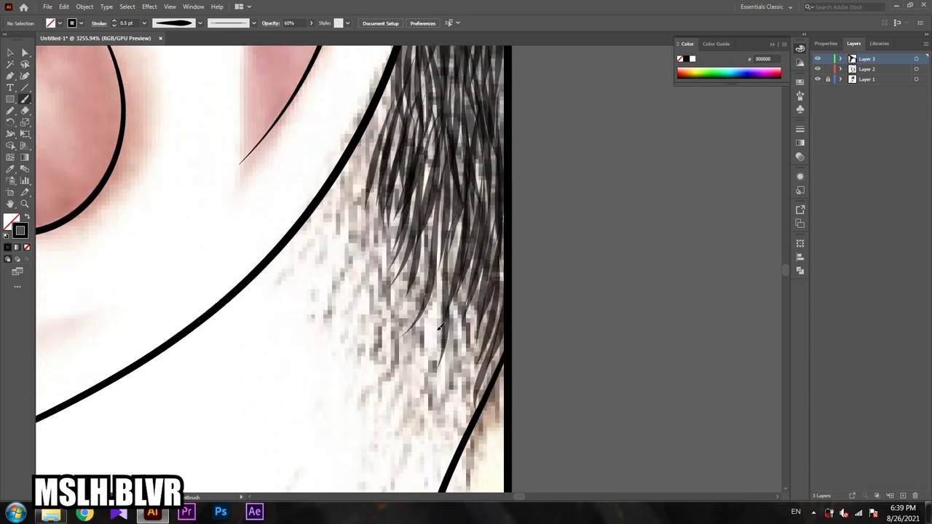
drag(437, 284, 422, 364)
drag(466, 291, 455, 411)
drag(393, 113, 400, 320)
key(z)
scroll(380, 259, down, 8)
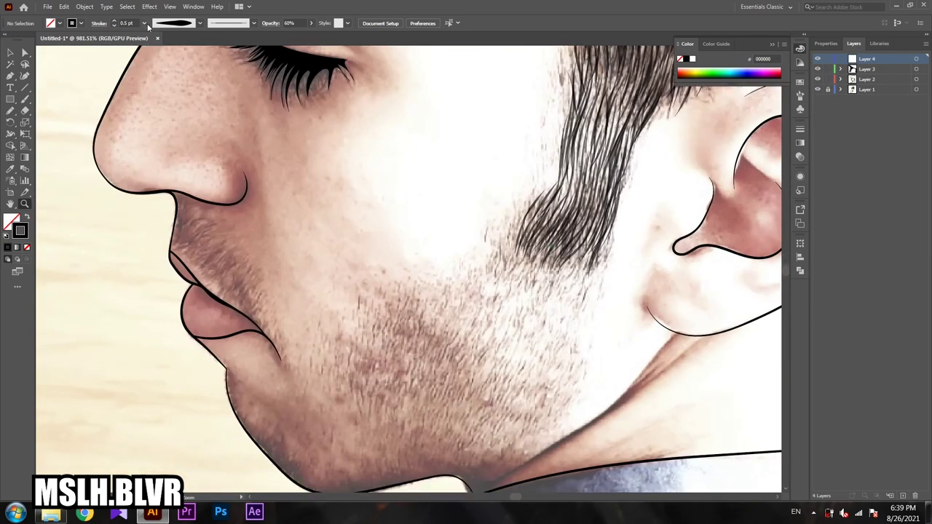
Step: Set the brush stroke to 0.25 pt at 40% opacity and paint first stubble hairs on the jaw
click(144, 24)
click(425, 235)
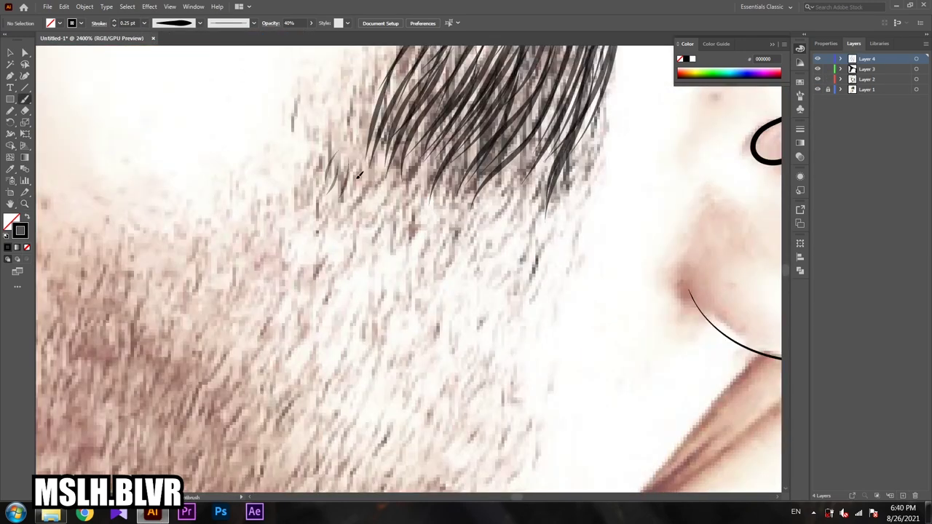
drag(458, 211, 429, 280)
drag(550, 218, 513, 299)
Step: Adjust the Paintbrush Tool Options smoothness and paint another stubble hair on the jaw
double_click(25, 100)
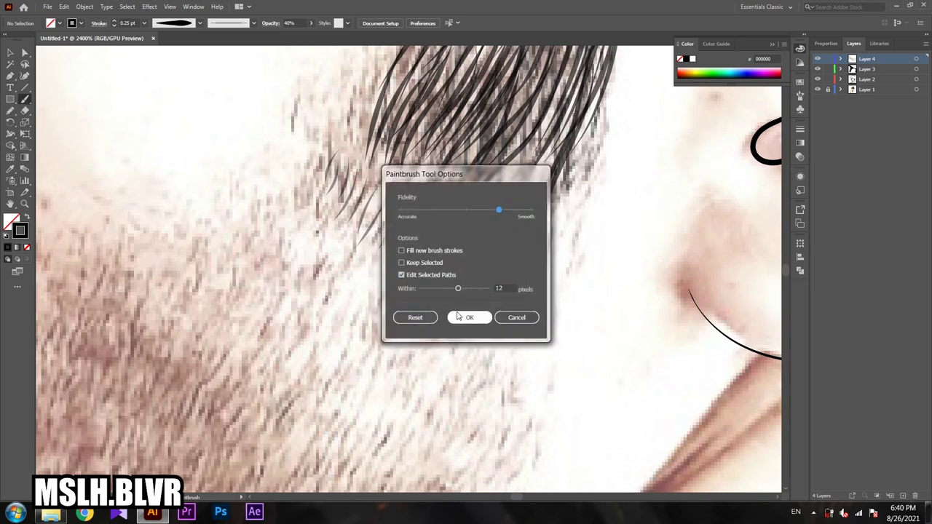
click(470, 313)
scroll(510, 306, down, 1)
drag(513, 258, 490, 322)
scroll(490, 335, down, 4)
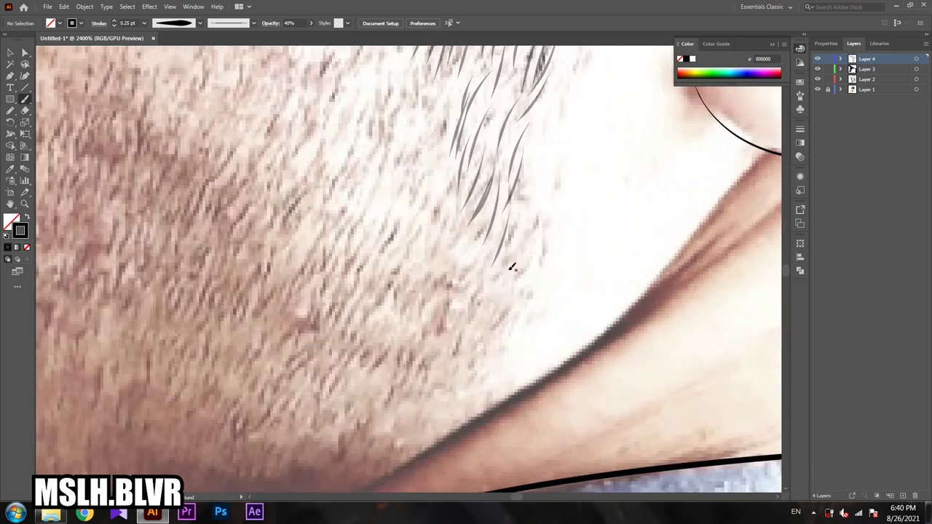
scroll(437, 273, up, 2)
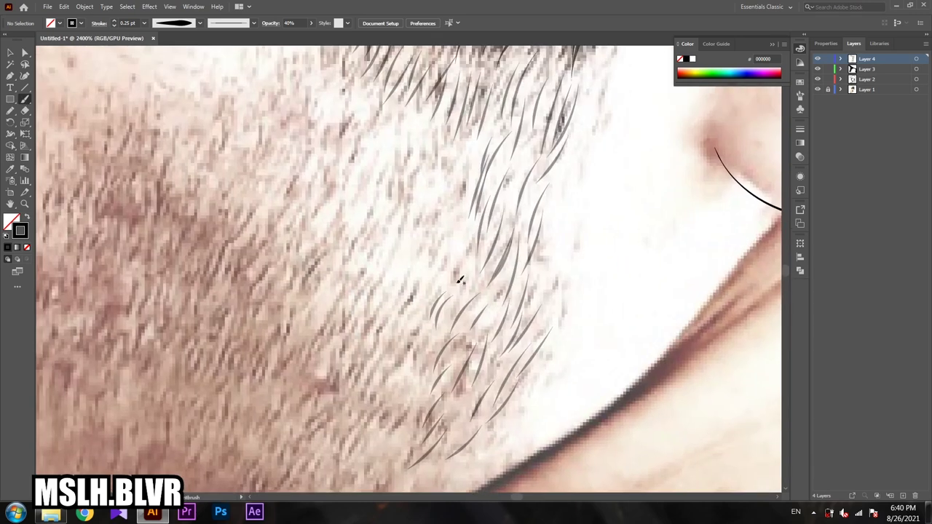
drag(469, 186, 506, 276)
scroll(460, 242, down, 3)
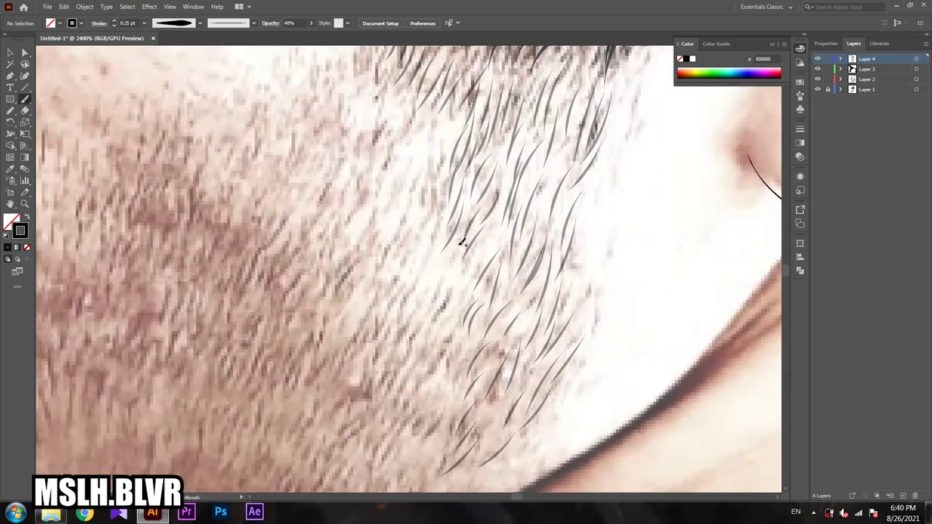
scroll(430, 334, down, 3)
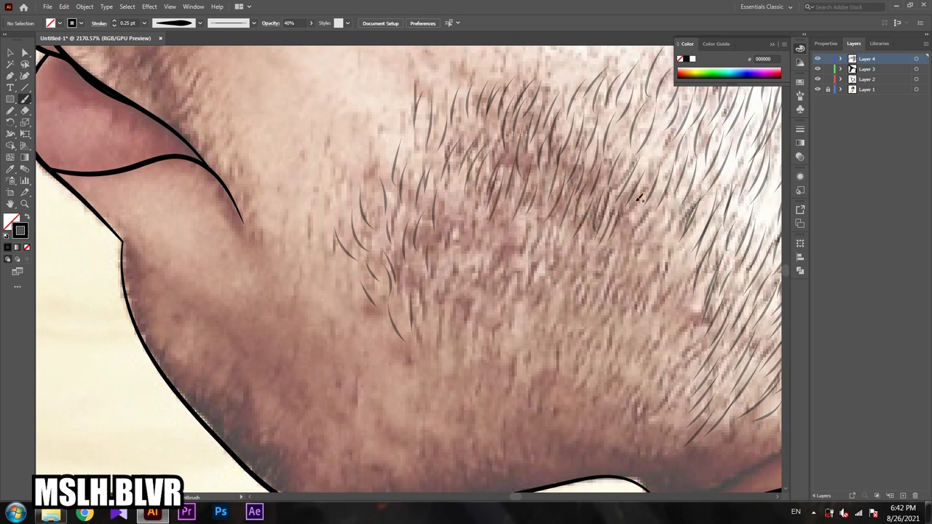
scroll(678, 364, down, 2)
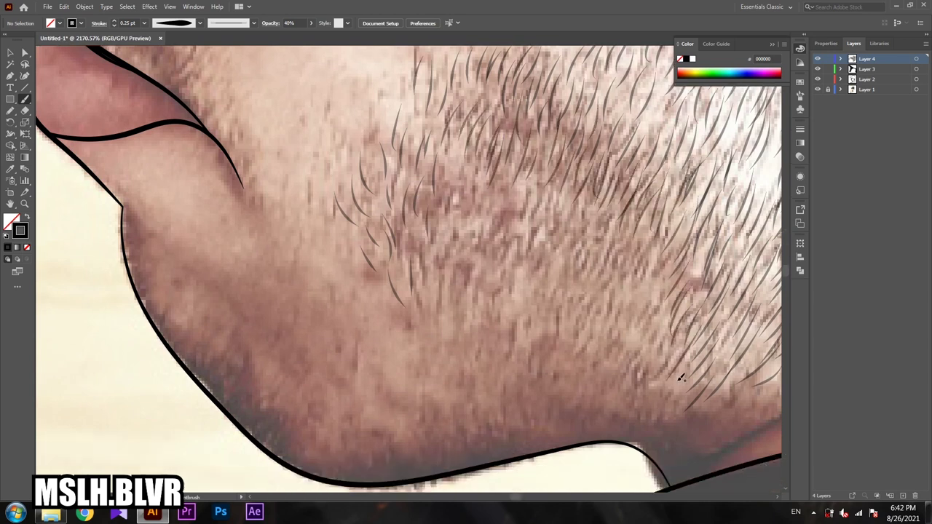
Step: Paint thin stubble hairs on the cheek, then zoom back out
drag(277, 376, 339, 423)
drag(300, 209, 295, 173)
drag(309, 230, 301, 182)
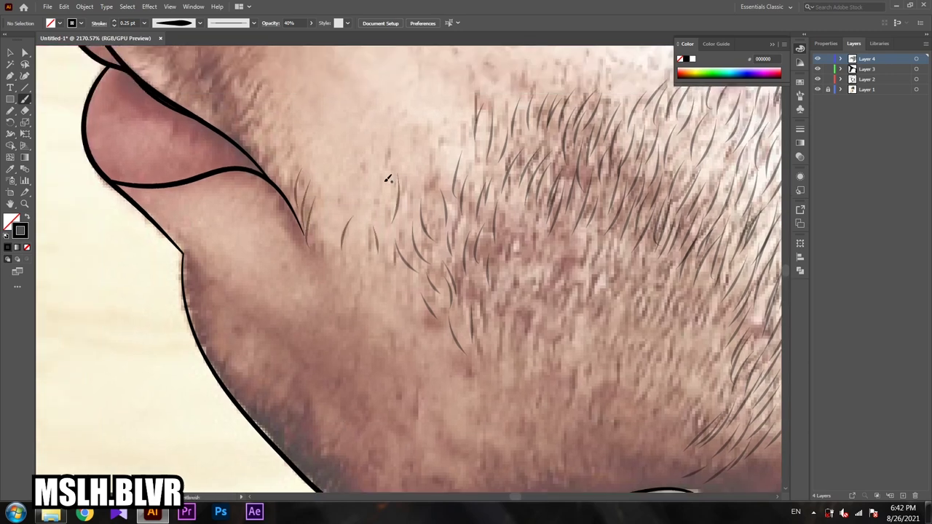
scroll(480, 213, down, 2)
scroll(495, 277, up, 4)
scroll(503, 246, right, 4)
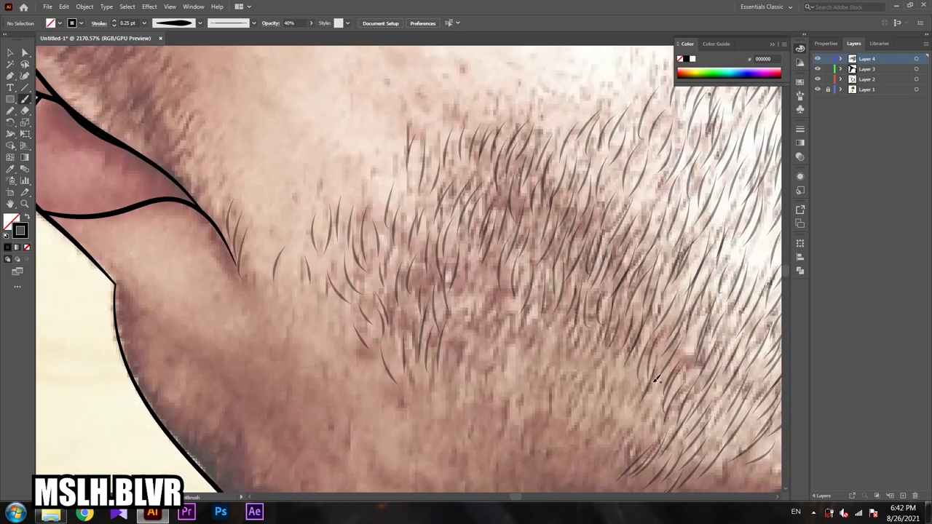
scroll(620, 470, down, 5)
scroll(466, 251, up, 2)
scroll(466, 252, up, 2)
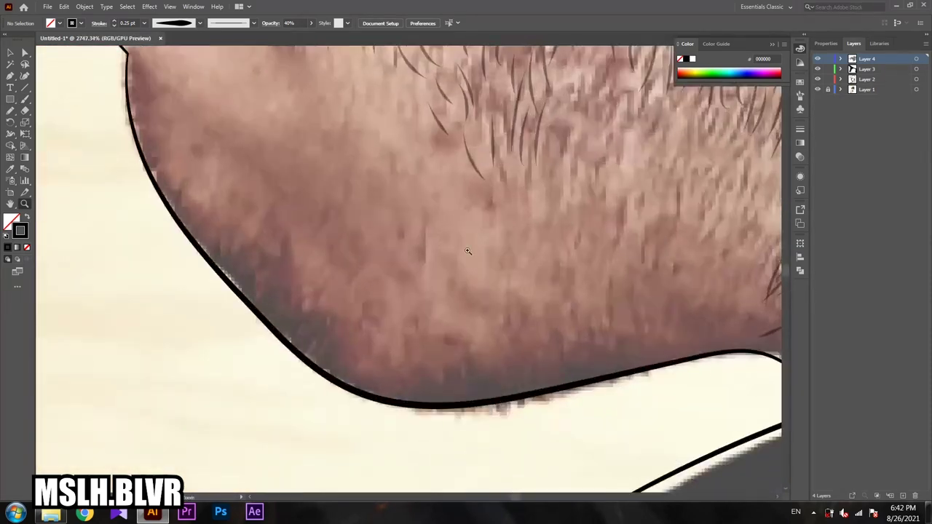
scroll(597, 176, up, 2)
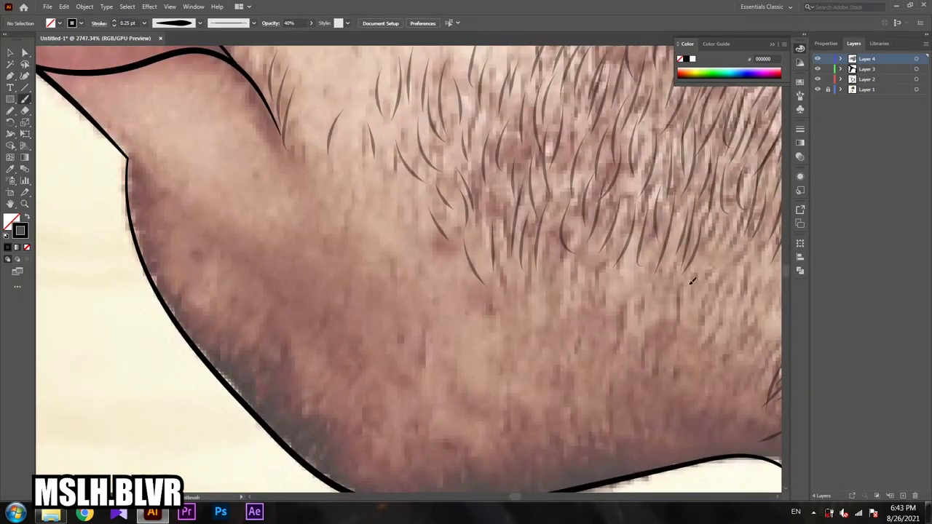
scroll(311, 304, down, 5)
scroll(425, 302, down, 5)
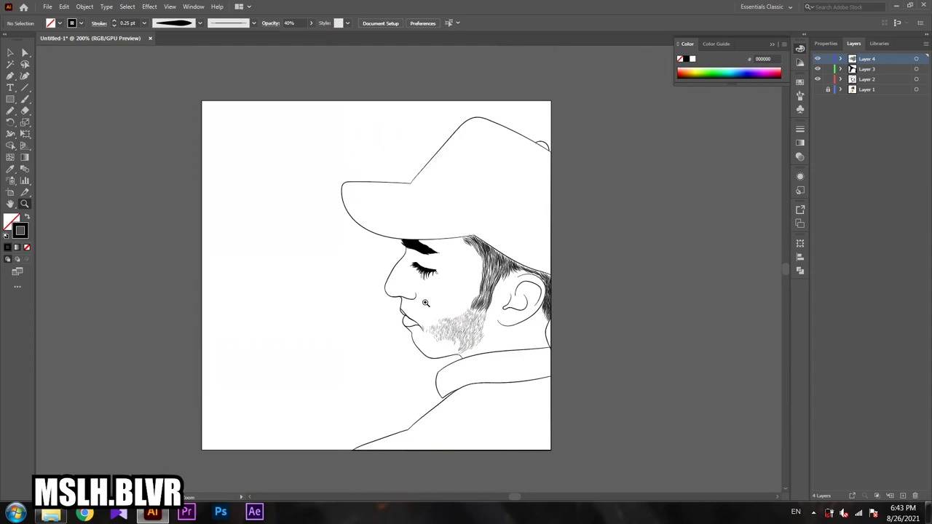
Step: Show the reference photo on Layer 1 again and zoom in on the jaw
click(816, 89)
scroll(465, 313, up, 5)
scroll(582, 351, up, 5)
scroll(583, 352, up, 1)
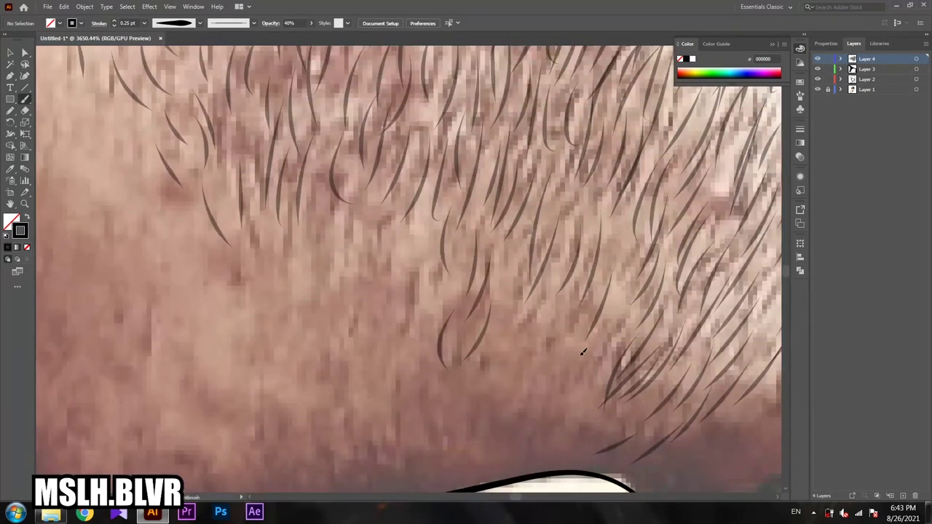
scroll(635, 397, down, 2)
scroll(635, 398, left, 5)
Step: Paint curved stubble hairs on the jaw running toward the chin and jaw edge
drag(538, 327, 565, 202)
drag(522, 240, 544, 189)
drag(510, 217, 552, 144)
drag(476, 227, 497, 161)
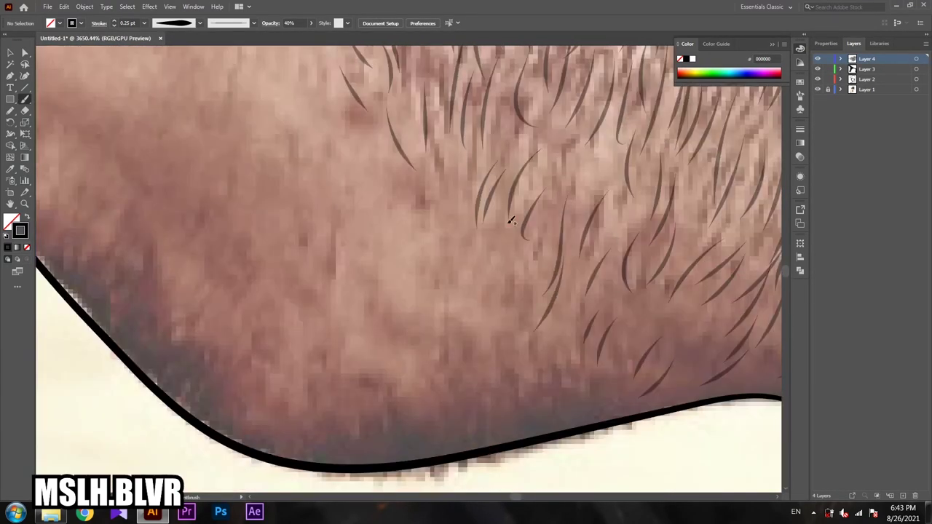
drag(441, 299, 480, 236)
drag(439, 260, 466, 180)
drag(529, 232, 565, 151)
drag(514, 360, 557, 225)
drag(540, 384, 566, 320)
drag(537, 433, 578, 378)
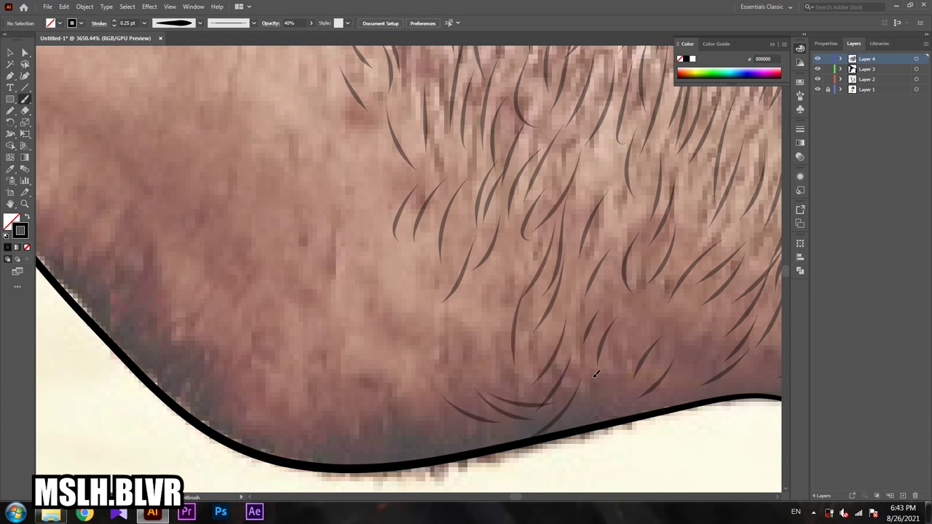
drag(553, 429, 631, 383)
drag(620, 375, 659, 329)
Step: Add stubble hairs near the jaw edge, along the lower jaw and on the cheek
scroll(595, 374, left, 4)
drag(255, 310, 262, 257)
drag(271, 322, 285, 271)
drag(357, 370, 393, 435)
drag(386, 412, 430, 451)
drag(432, 412, 500, 454)
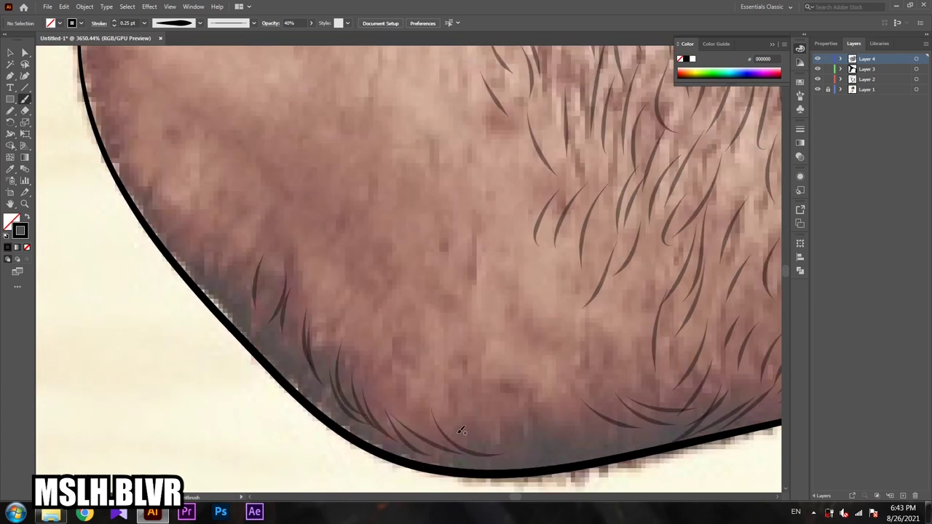
drag(435, 167, 438, 246)
drag(457, 205, 465, 286)
drag(473, 251, 484, 345)
drag(436, 356, 460, 393)
drag(521, 458, 601, 415)
drag(555, 393, 623, 410)
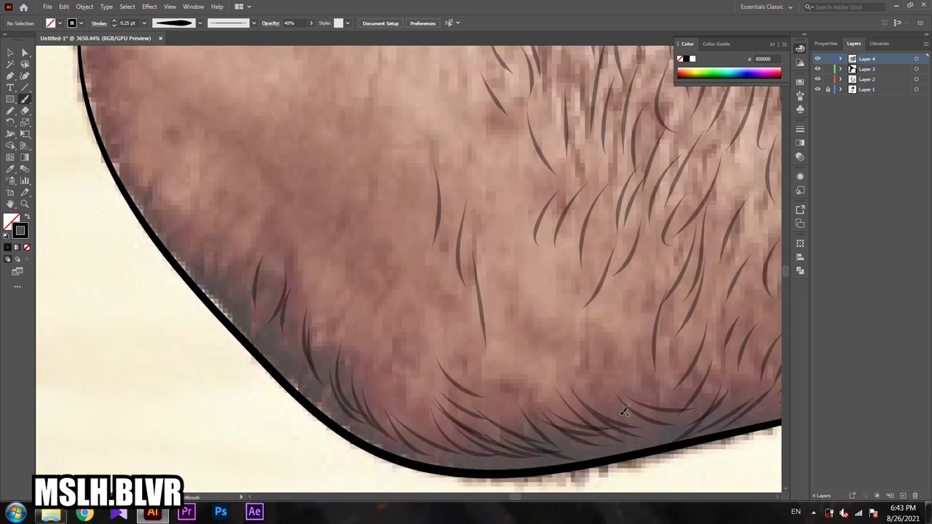
Step: Thicken the hairs along the lower jaw line and the chin edge
drag(286, 298, 317, 393)
drag(309, 325, 345, 418)
drag(336, 342, 397, 443)
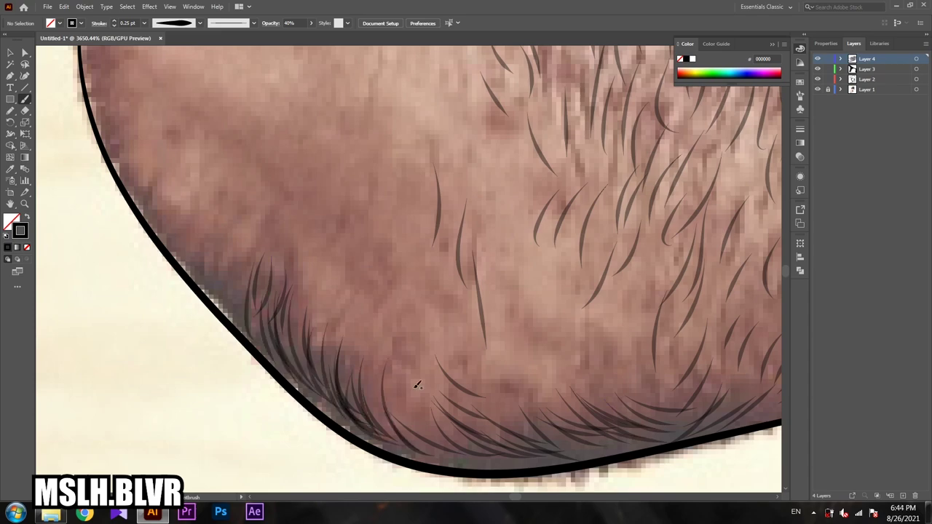
drag(391, 381, 465, 459)
scroll(396, 277, down, 3)
scroll(395, 276, down, 2)
scroll(395, 308, up, 5)
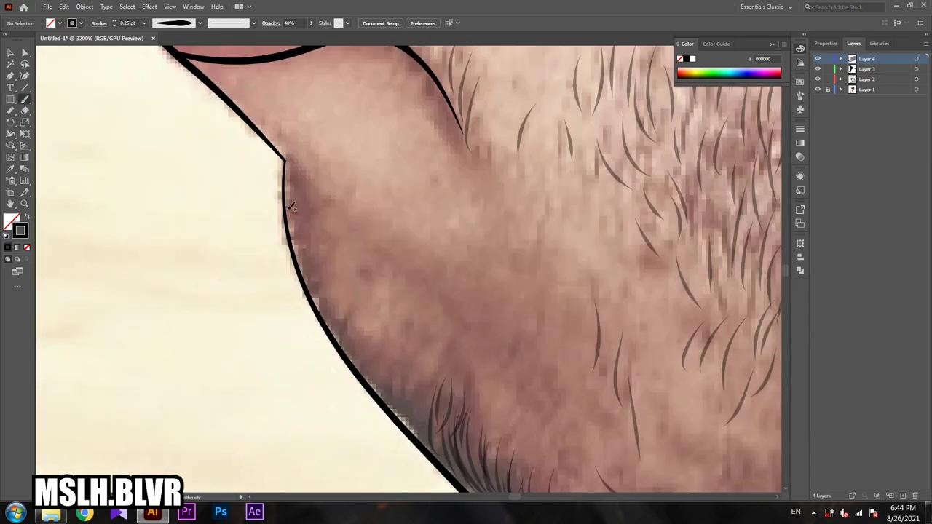
drag(285, 186, 325, 243)
drag(312, 213, 351, 345)
drag(346, 277, 378, 358)
mouse_move(371, 303)
mouse_down()
mouse_move(421, 419)
mouse_move(397, 331)
mouse_up()
Step: Brush dark hairs up the jaw edge, then start mustache hairs above the lip
drag(389, 380, 361, 297)
drag(369, 356, 332, 246)
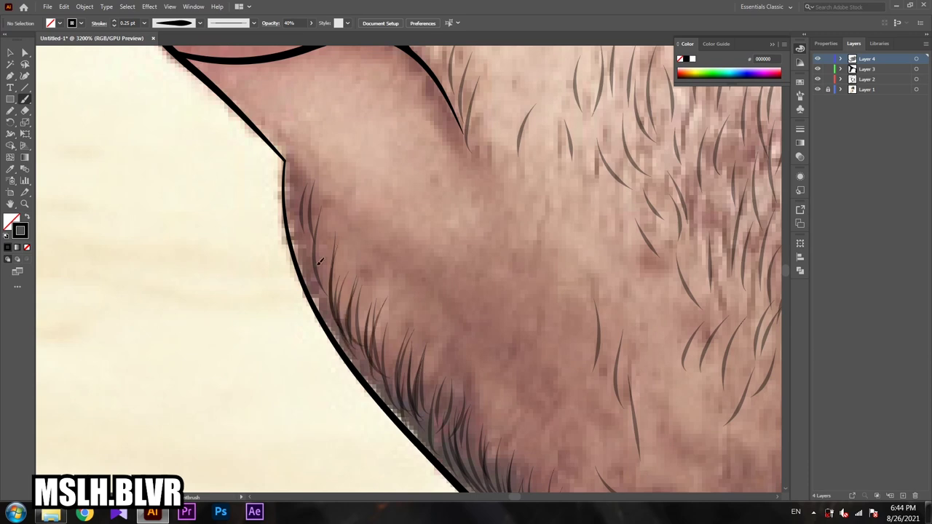
drag(328, 314, 316, 207)
drag(331, 305, 327, 207)
scroll(349, 280, down, 3)
drag(437, 364, 412, 271)
drag(456, 385, 437, 310)
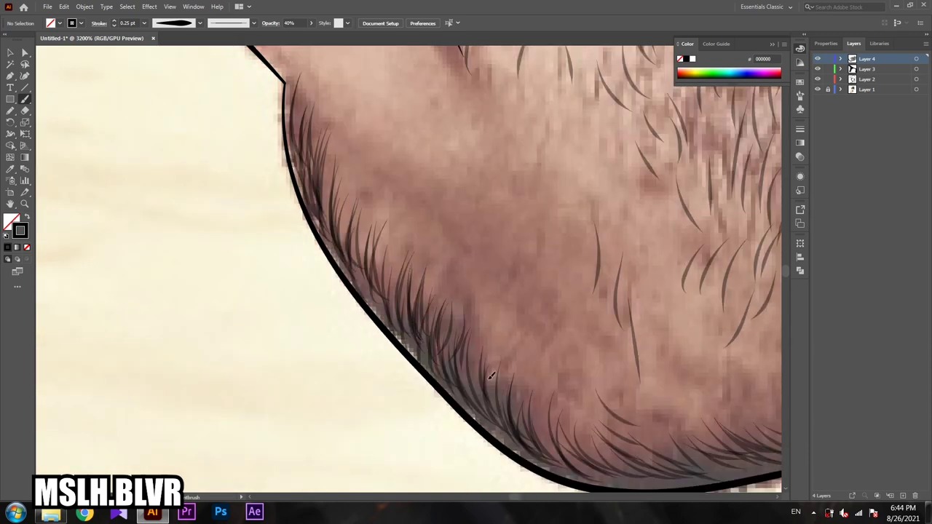
drag(481, 425, 458, 324)
scroll(323, 203, up, 2)
drag(323, 203, 374, 349)
drag(391, 267, 350, 304)
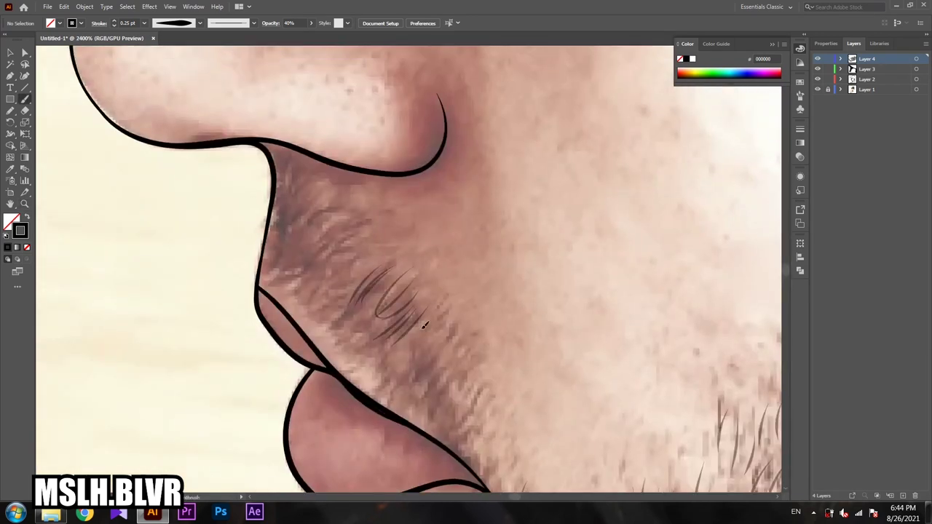
Step: Add several fine mustache hairs above the upper lip
drag(459, 369, 440, 296)
drag(436, 356, 465, 298)
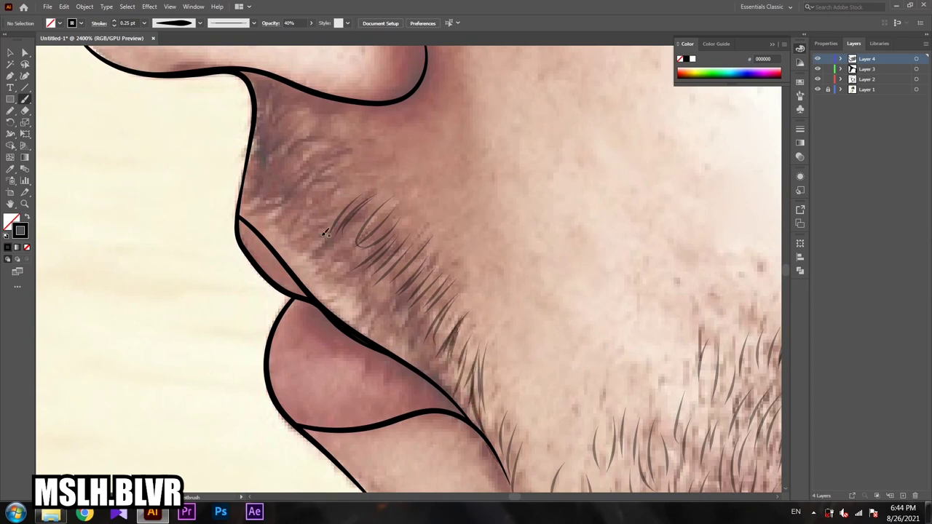
drag(329, 107, 371, 201)
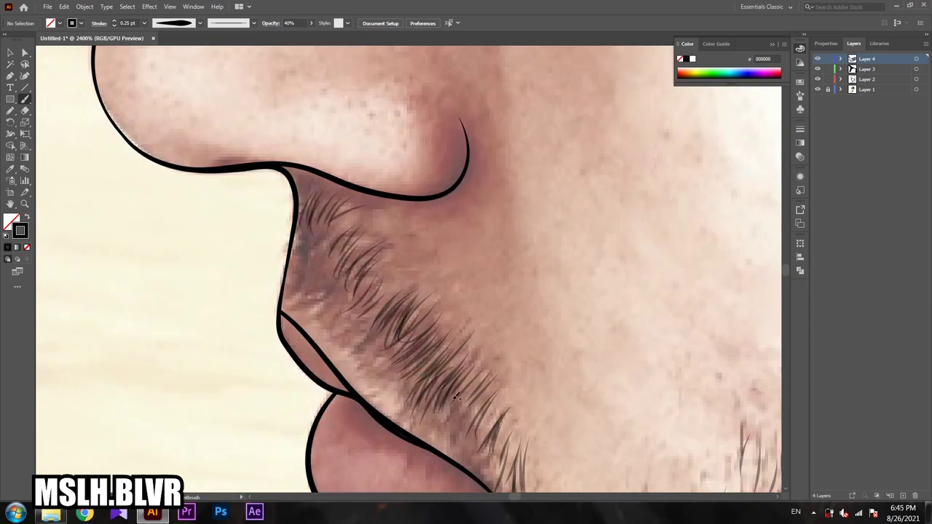
drag(416, 425, 450, 364)
drag(494, 370, 431, 284)
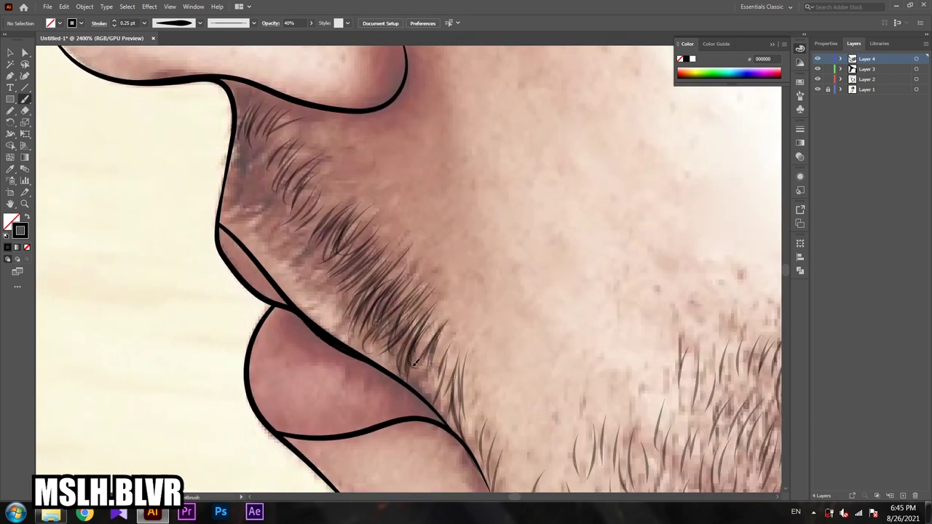
Step: Paint a few more moustache strokes under the nose, then zoom out and hide the reference photo
scroll(334, 309, up, 2)
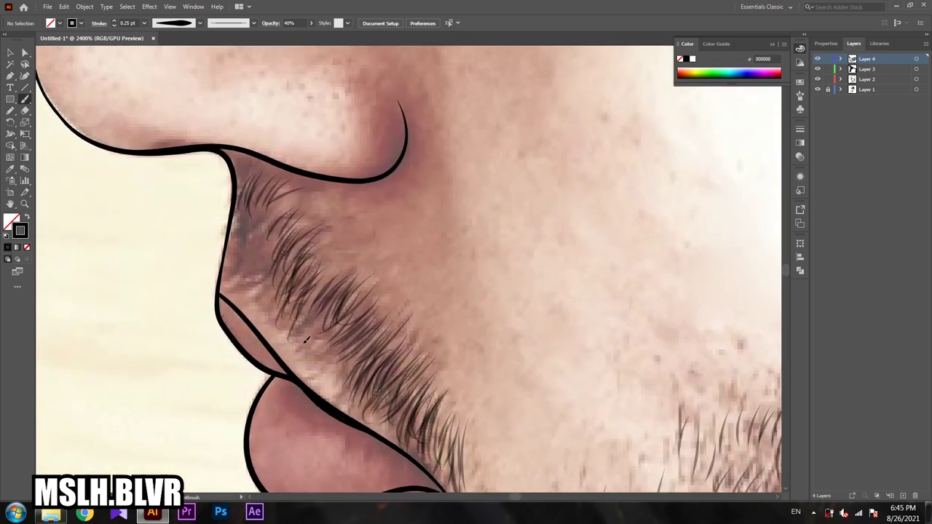
scroll(351, 372, up, 1)
drag(251, 313, 258, 265)
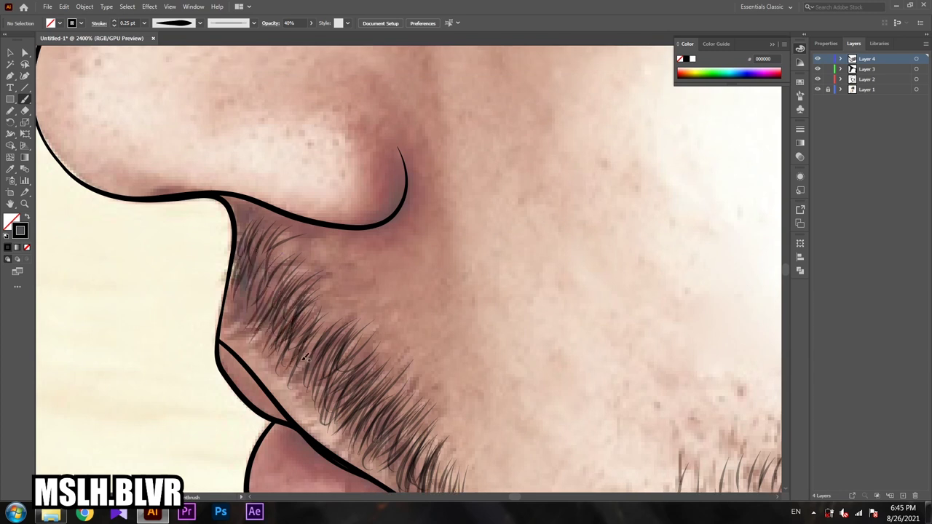
drag(349, 318, 293, 355)
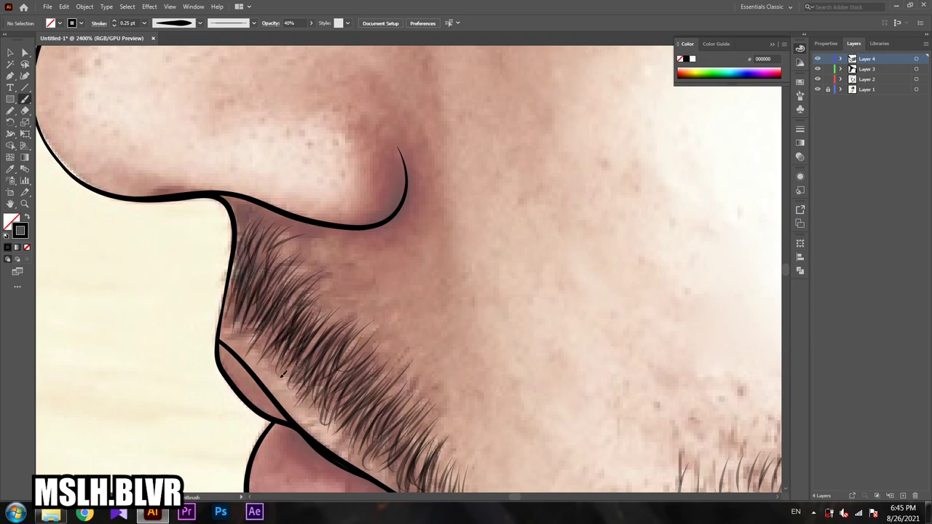
key(ctrl+minus)
key(ctrl+minus)
key(ctrl+minus)
click(816, 89)
Step: Zoom in on the closed eye's lash and switch to the Paintbrush (B)
key(ctrl+0)
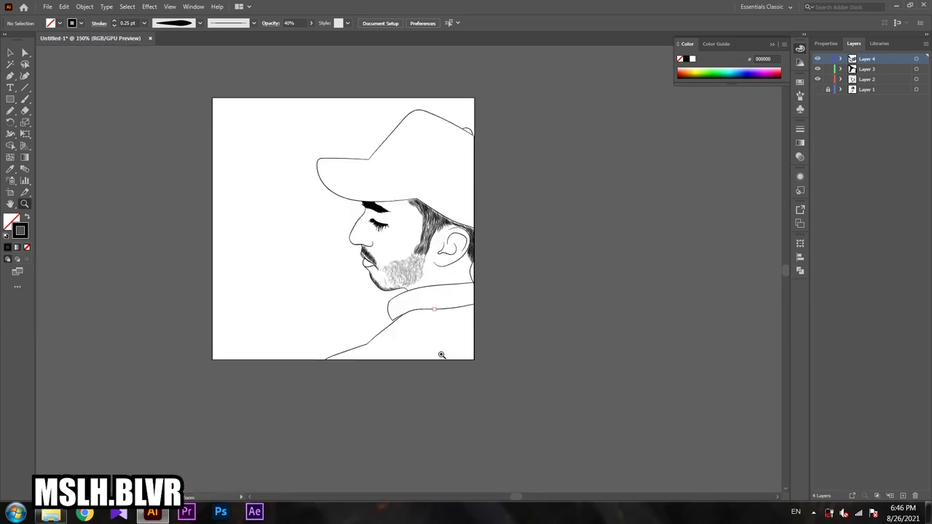
drag(583, 222, 633, 222)
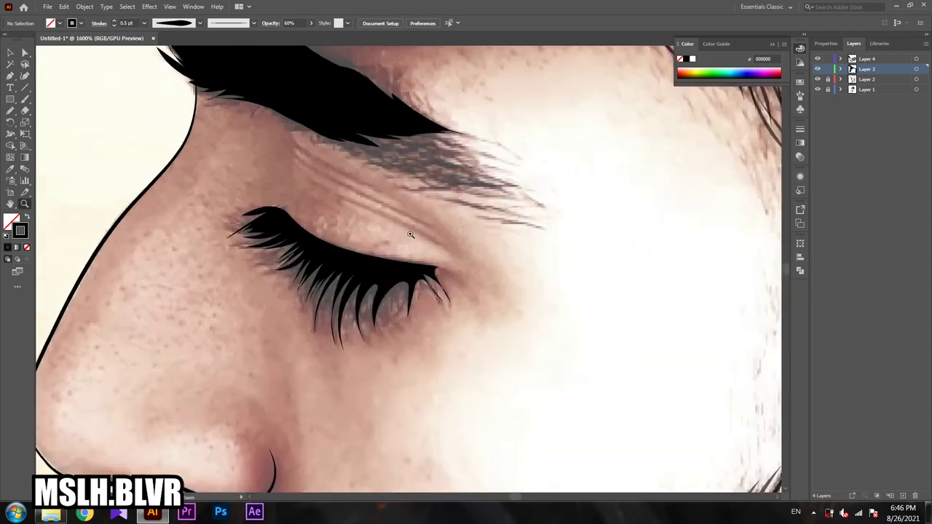
click(411, 234)
key(b)
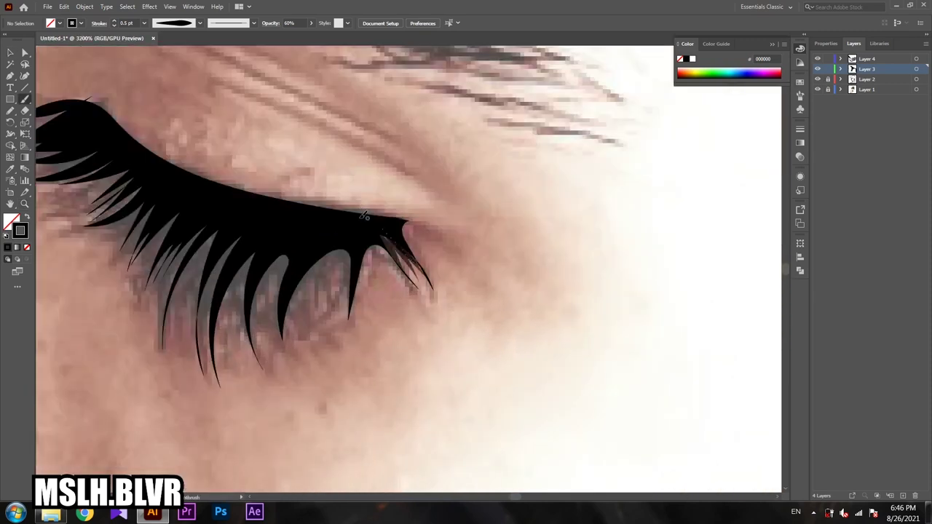
Step: Paint extra tapering lash strokes along and below the lash base
drag(292, 335, 357, 237)
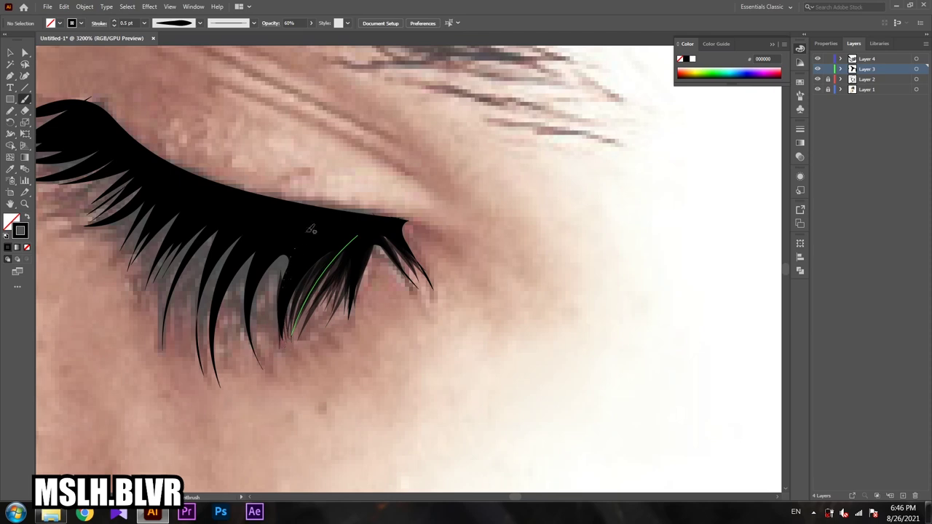
drag(282, 256, 266, 370)
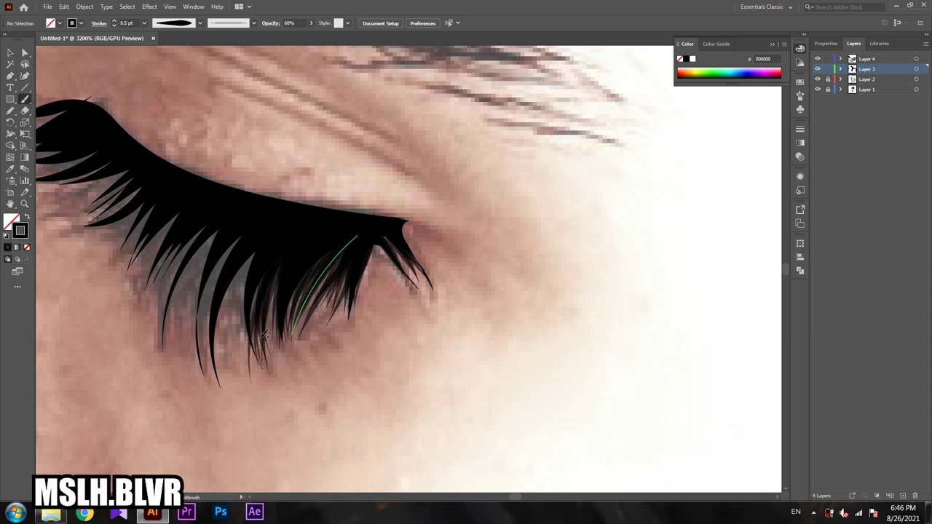
mouse_move(254, 255)
mouse_down()
mouse_move(244, 364)
mouse_move(218, 384)
mouse_up()
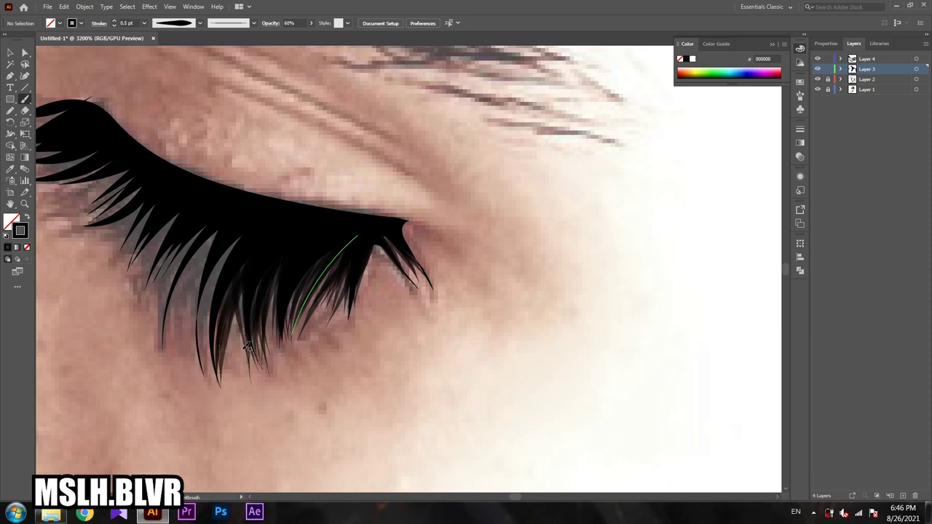
drag(168, 220, 400, 310)
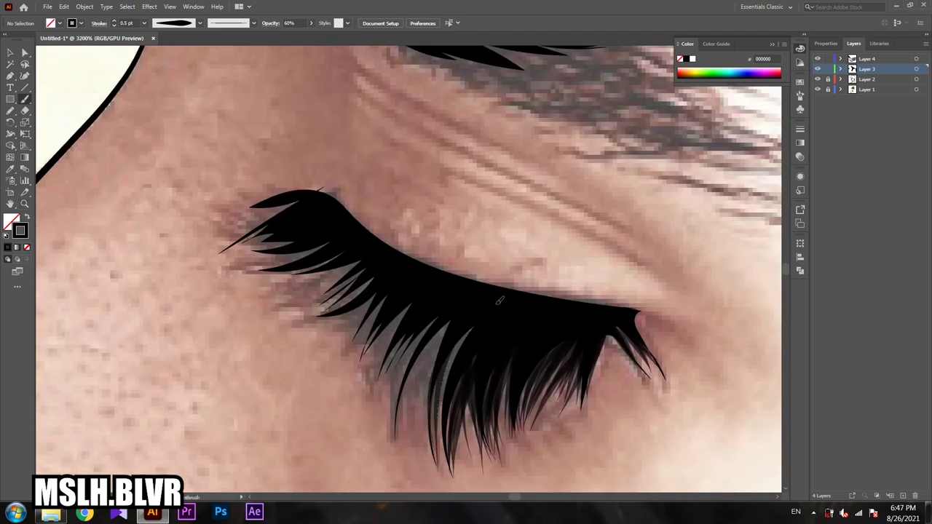
mouse_move(466, 329)
mouse_down()
mouse_move(437, 462)
mouse_move(446, 468)
mouse_up()
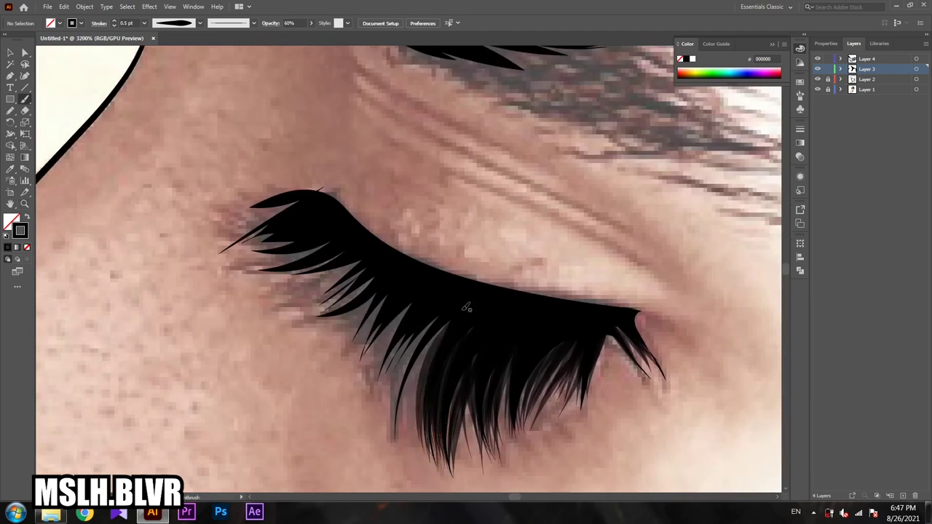
drag(395, 438, 457, 315)
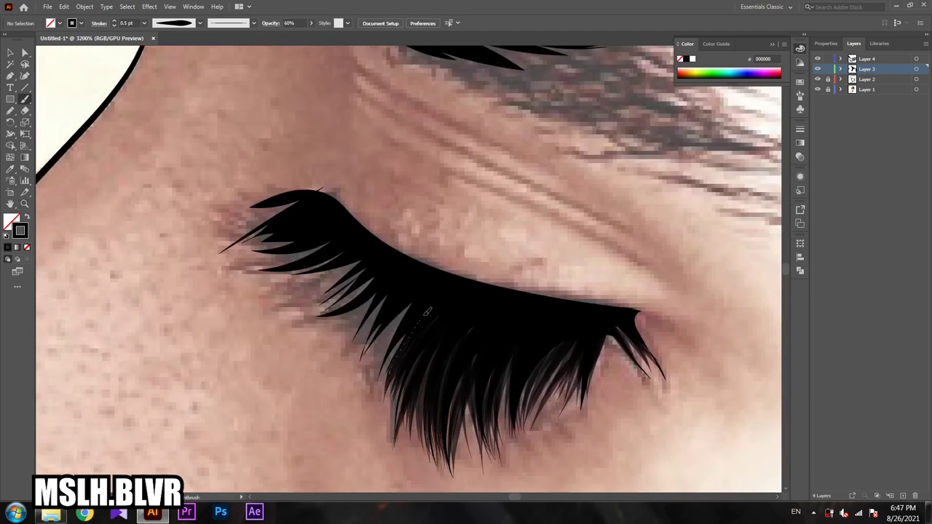
scroll(415, 309, up, 3)
mouse_move(430, 373)
mouse_down()
mouse_move(527, 332)
mouse_move(494, 351)
mouse_move(653, 327)
mouse_move(478, 343)
mouse_up()
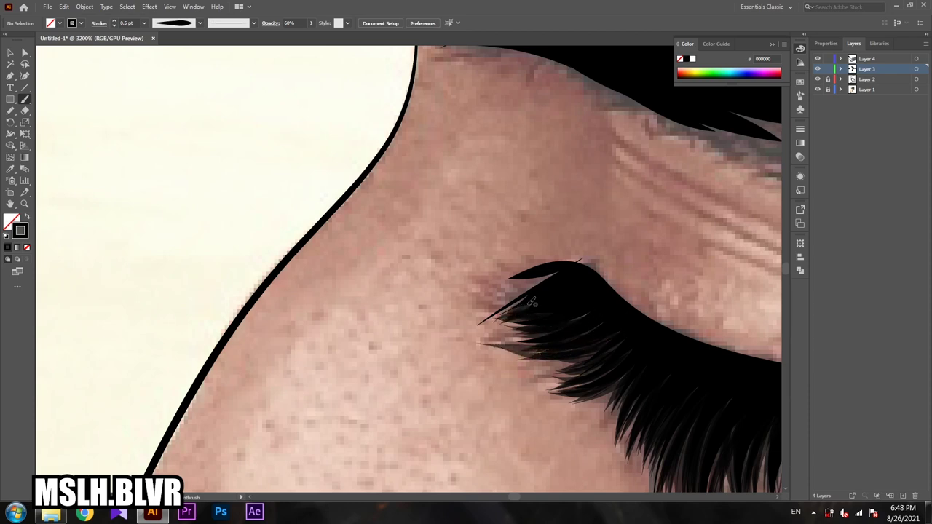
Step: Paint dark brush strands that thicken and extend the eyebrow tail
scroll(525, 308, down, 5)
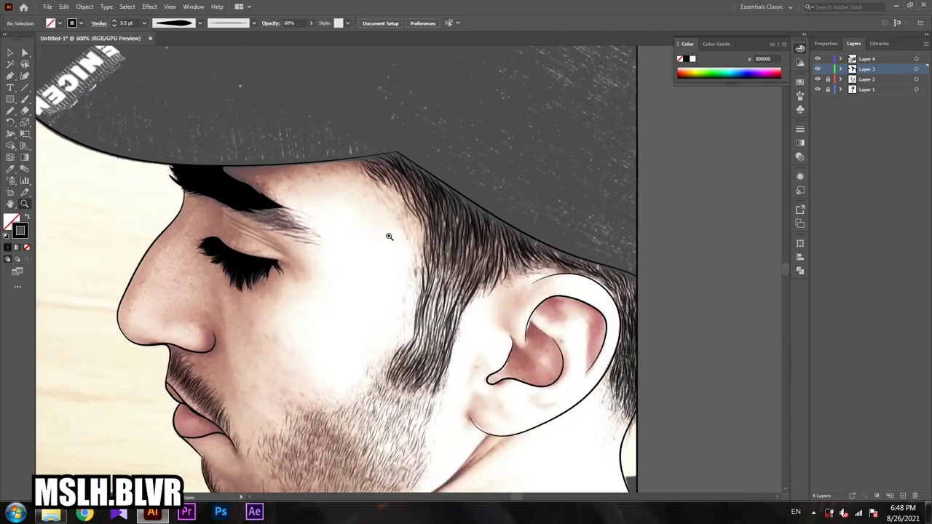
scroll(405, 245, up, 5)
mouse_move(406, 246)
mouse_down()
mouse_move(245, 228)
mouse_move(375, 222)
mouse_up()
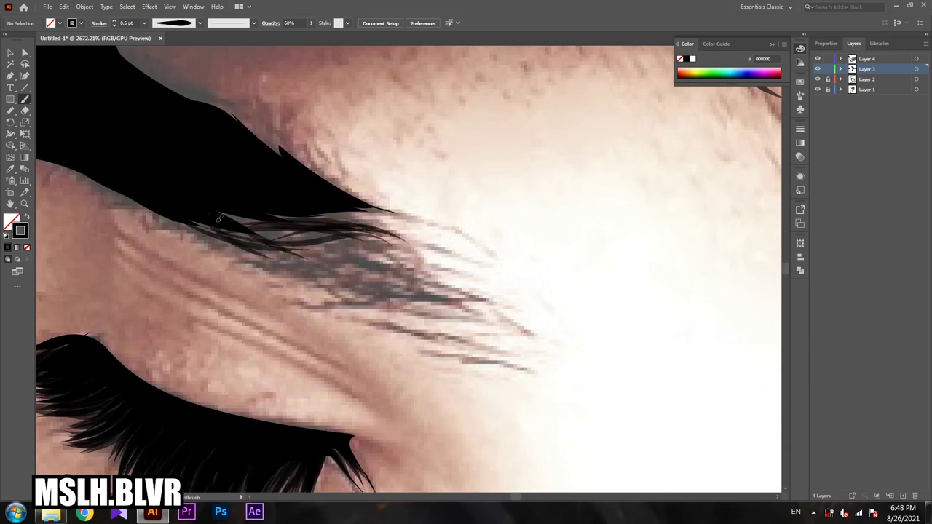
mouse_move(190, 195)
mouse_down()
mouse_move(320, 266)
mouse_move(357, 218)
mouse_up()
drag(237, 224, 407, 280)
drag(291, 243, 466, 308)
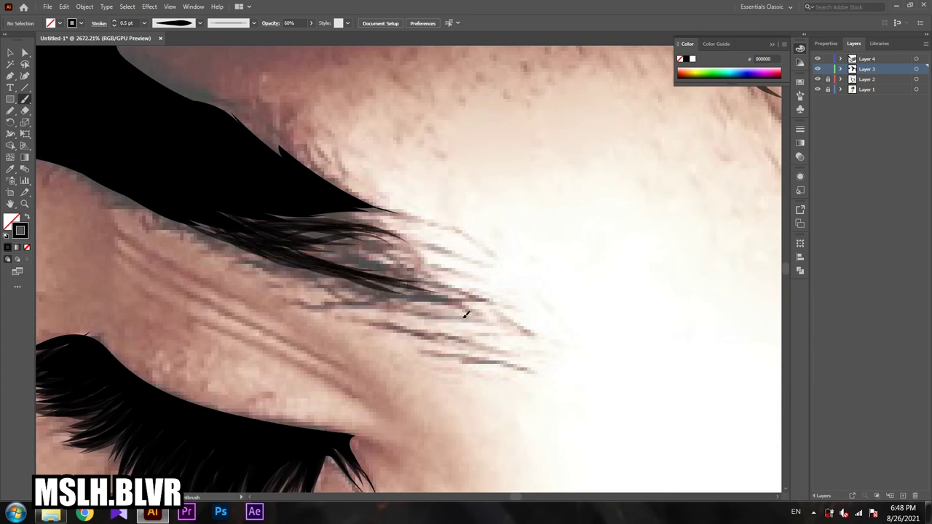
drag(320, 284, 491, 316)
mouse_move(469, 234)
mouse_down()
mouse_move(356, 210)
mouse_move(488, 247)
mouse_up()
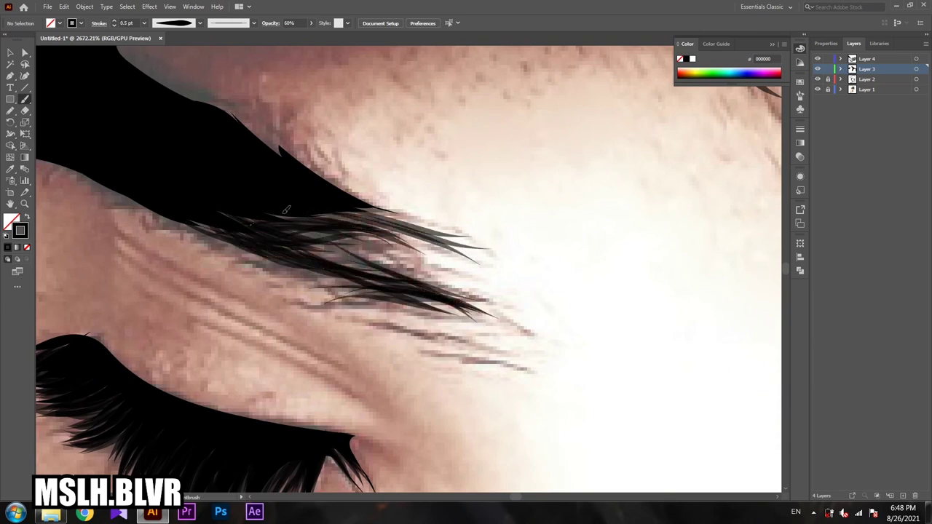
drag(313, 219, 412, 262)
mouse_move(331, 231)
mouse_down()
mouse_move(480, 302)
mouse_move(422, 281)
mouse_move(434, 288)
mouse_up()
drag(285, 231, 371, 266)
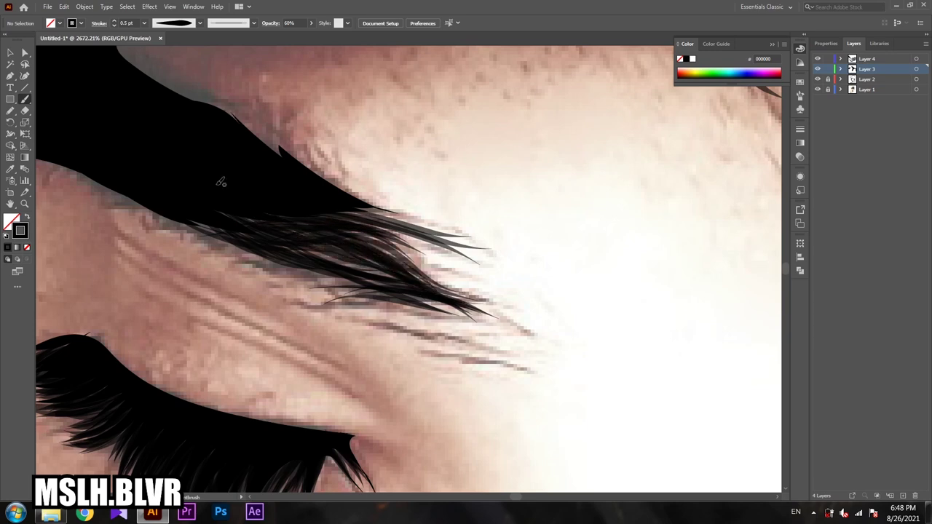
drag(353, 314, 502, 324)
drag(371, 320, 526, 359)
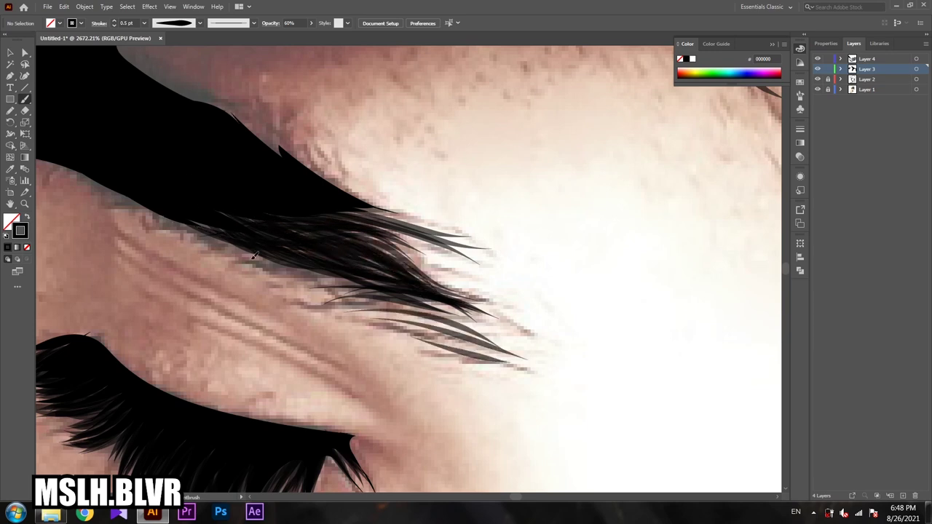
drag(159, 217, 313, 268)
drag(157, 220, 305, 263)
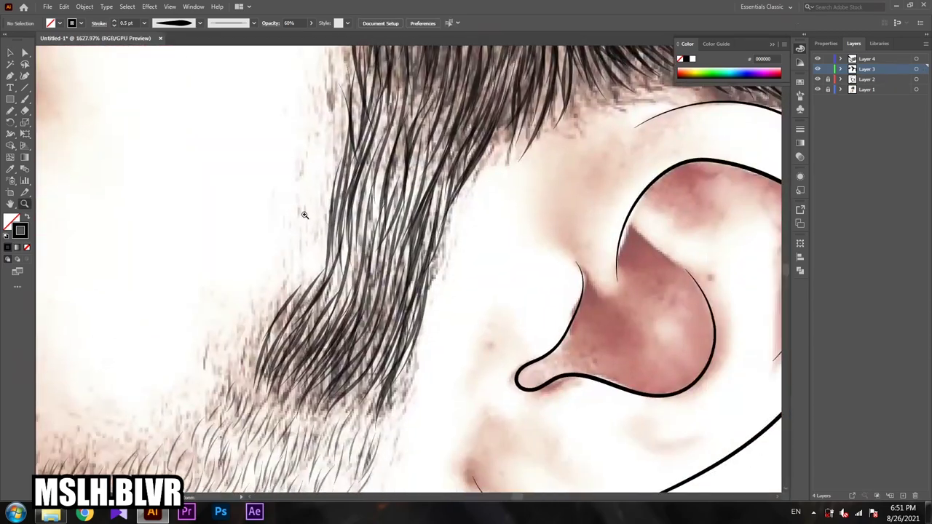
Step: Add hair strokes to the sideburn and along the hairline above the ear
drag(366, 221, 383, 215)
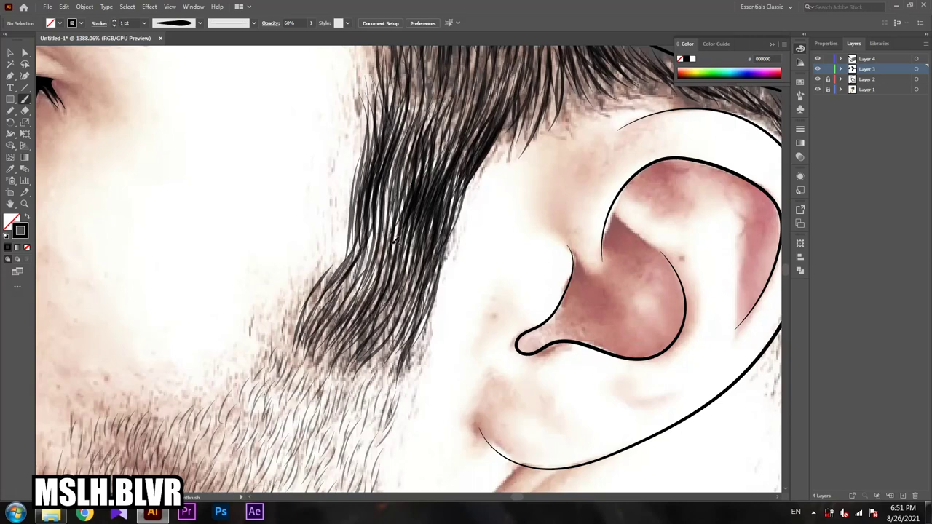
mouse_move(394, 239)
mouse_down()
mouse_move(383, 332)
mouse_move(401, 301)
mouse_up()
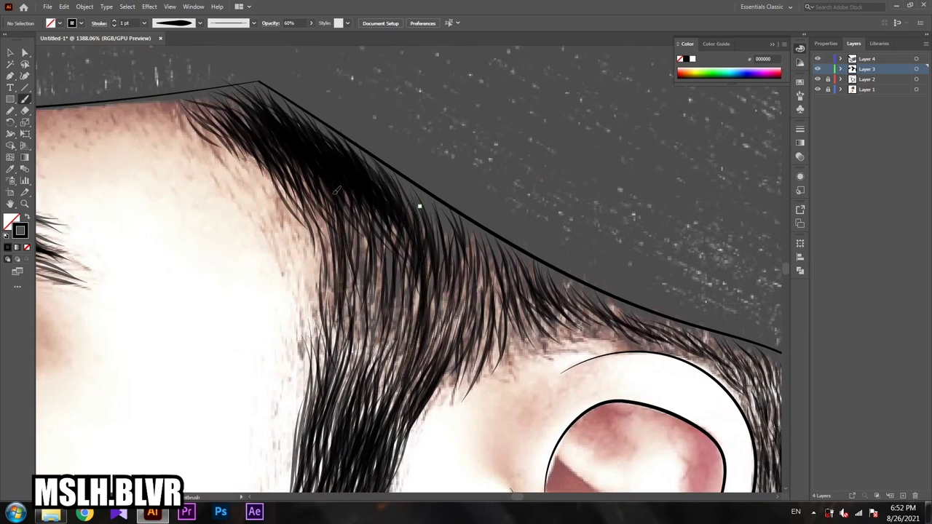
drag(337, 189, 317, 210)
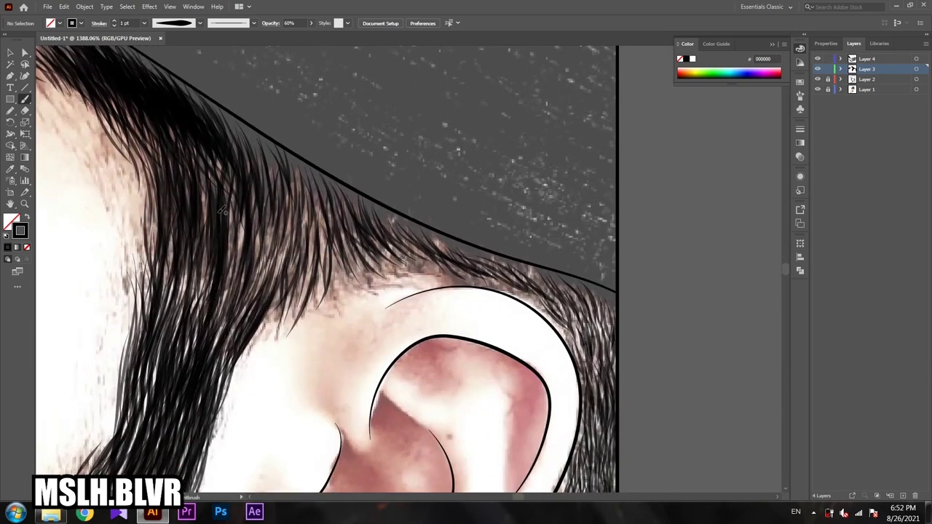
drag(239, 271, 232, 168)
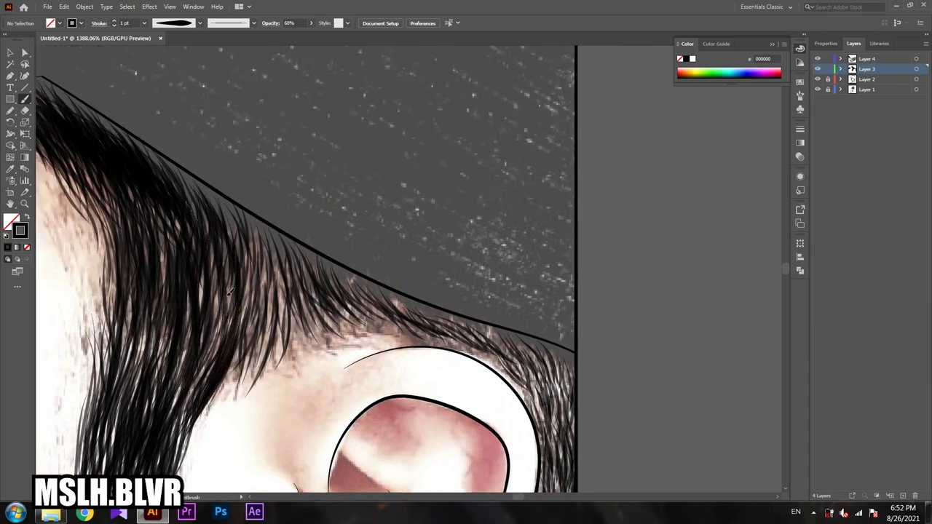
drag(219, 324, 191, 208)
drag(250, 325, 236, 378)
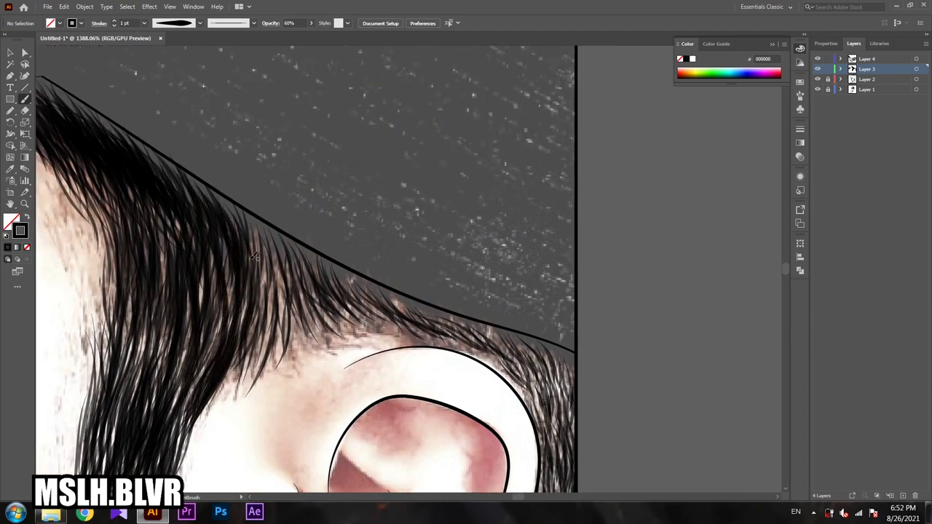
Step: Paint hair strands beneath the cap edge, extending toward the back of the head
scroll(510, 240, up, 3)
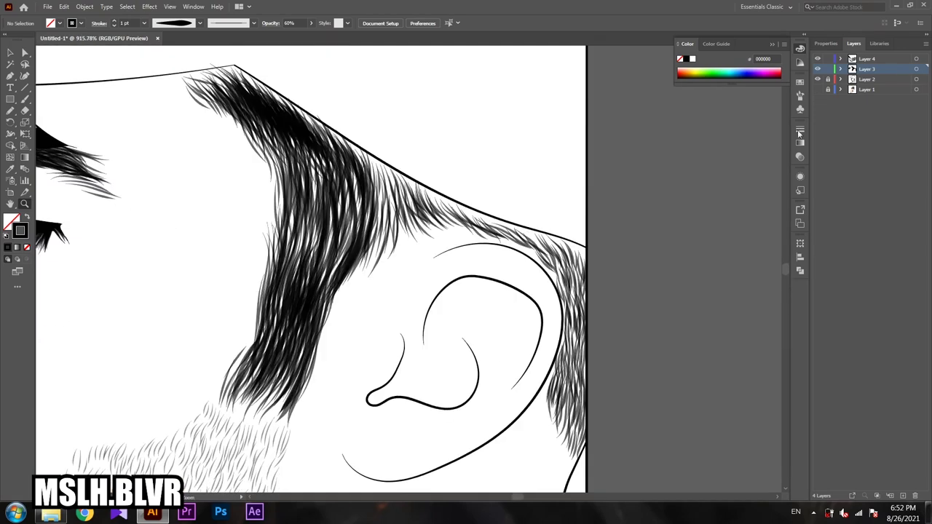
scroll(510, 240, up, 3)
drag(190, 116, 226, 306)
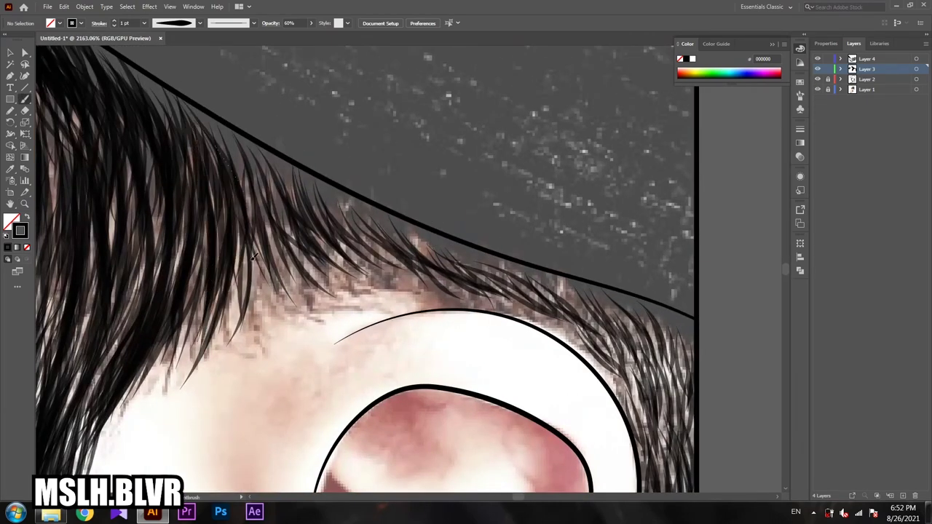
drag(226, 131, 248, 320)
drag(247, 153, 298, 255)
drag(255, 211, 329, 256)
drag(262, 153, 408, 277)
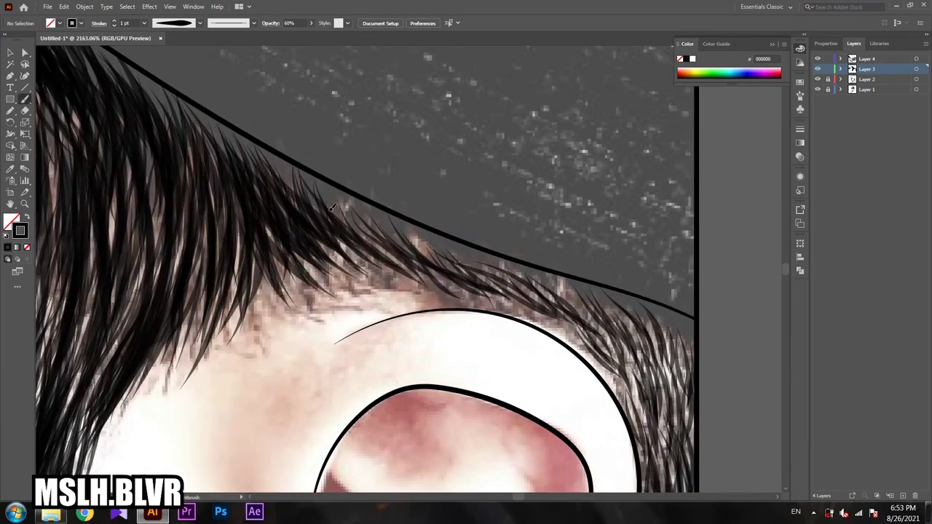
mouse_move(321, 186)
mouse_down()
mouse_move(466, 285)
mouse_move(531, 305)
mouse_up()
drag(371, 204, 556, 310)
drag(437, 244, 586, 342)
mouse_move(532, 285)
mouse_down()
mouse_move(615, 354)
mouse_move(262, 199)
mouse_up()
drag(203, 116, 280, 224)
mouse_move(241, 148)
mouse_down()
mouse_move(308, 317)
mouse_move(331, 343)
mouse_up()
drag(277, 145, 328, 292)
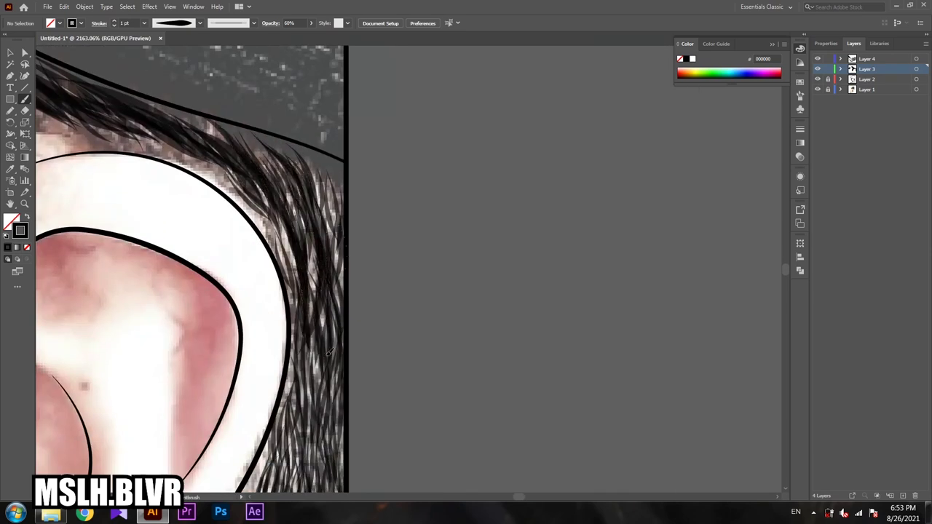
drag(305, 172, 342, 331)
Step: Add more dark strands along the hair edge beside the ear
scroll(320, 291, up, 2)
drag(197, 190, 298, 298)
scroll(336, 346, down, 2)
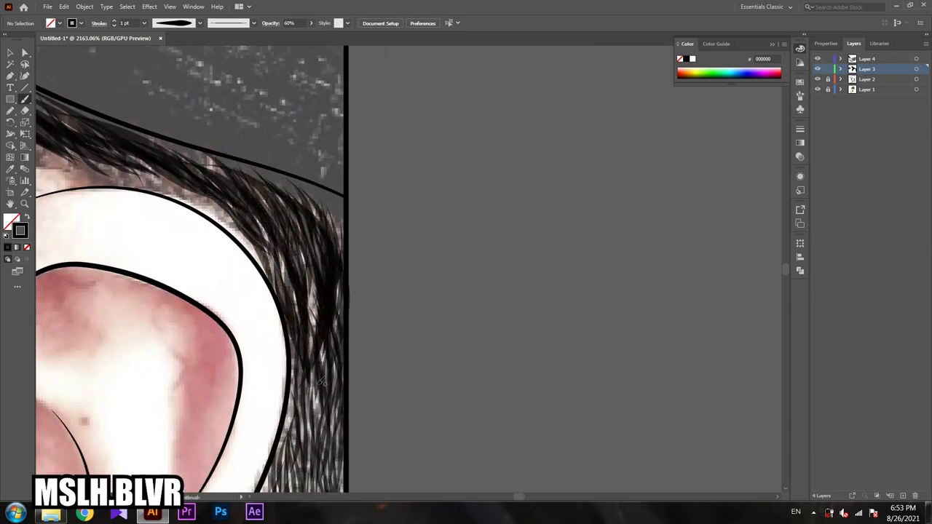
scroll(336, 347, down, 2)
drag(302, 186, 320, 335)
drag(320, 285, 338, 410)
scroll(342, 190, up, 1)
scroll(342, 190, down, 3)
Step: Paint the final strands behind the ear and zoom out to the whole artboard
drag(295, 185, 306, 299)
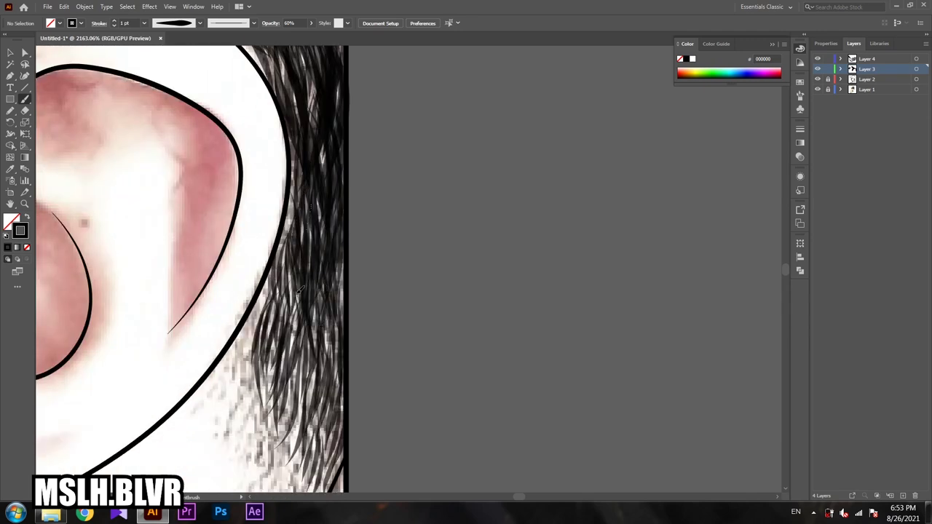
drag(294, 233, 280, 375)
scroll(292, 291, down, 1)
drag(269, 277, 317, 360)
drag(302, 233, 320, 401)
drag(327, 240, 331, 400)
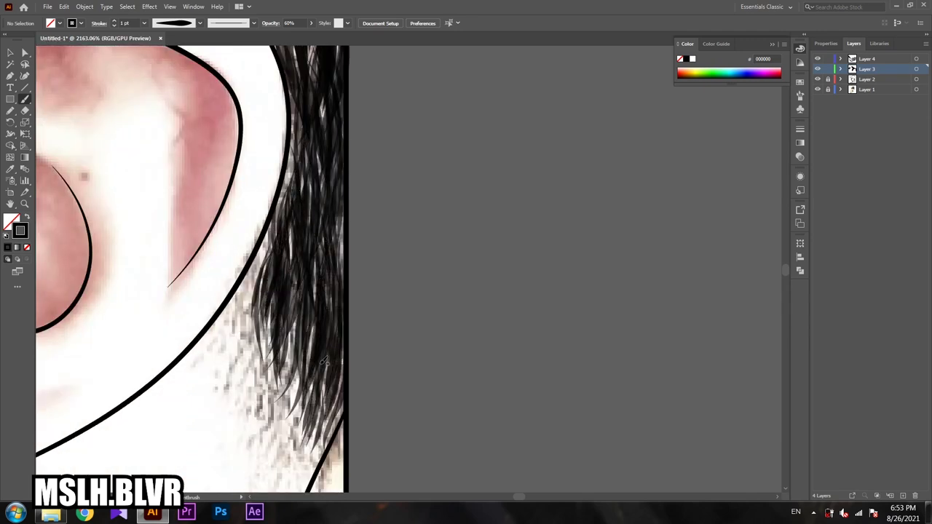
scroll(320, 291, up, 2)
drag(306, 189, 327, 269)
alt+click(712, 137)
Step: Hide the reference photo and draw a black Pencil shape along the hairline under the cap
click(816, 89)
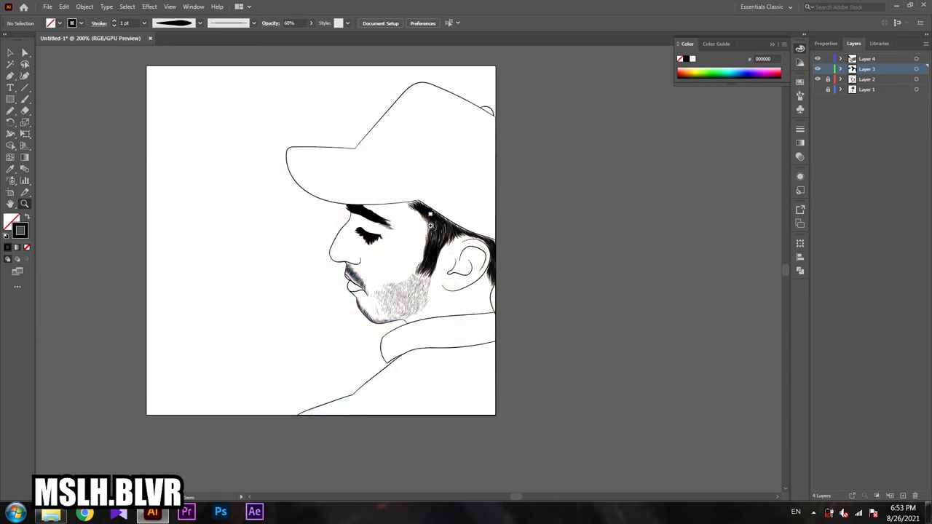
drag(431, 225, 593, 230)
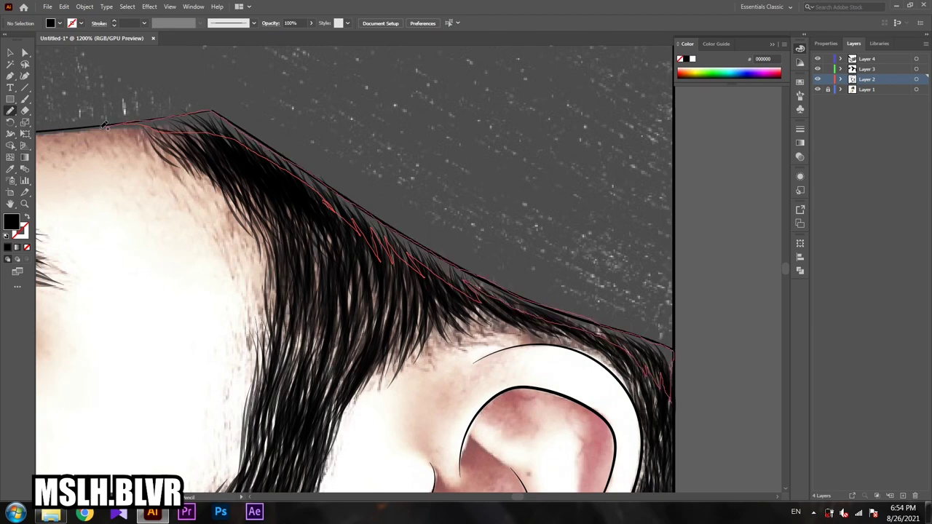
drag(105, 125, 173, 206)
key(z)
drag(437, 188, 479, 188)
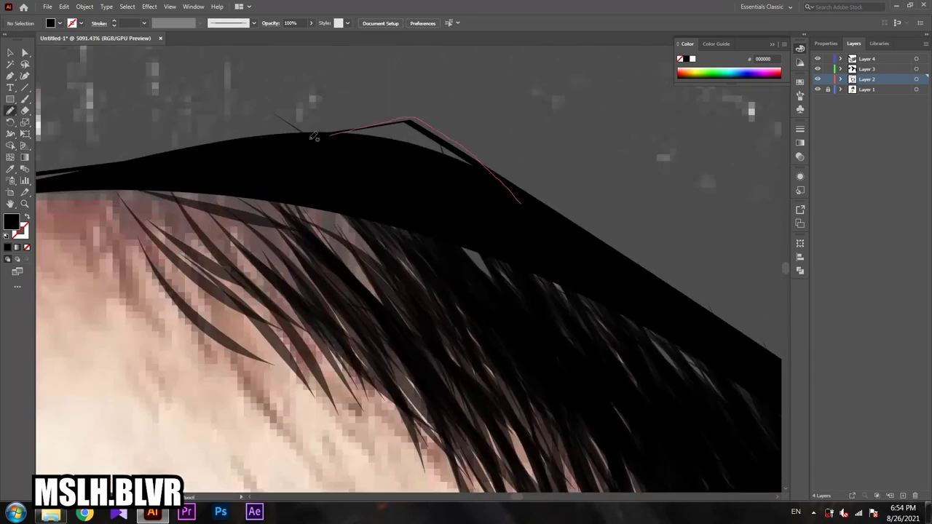
drag(314, 137, 313, 137)
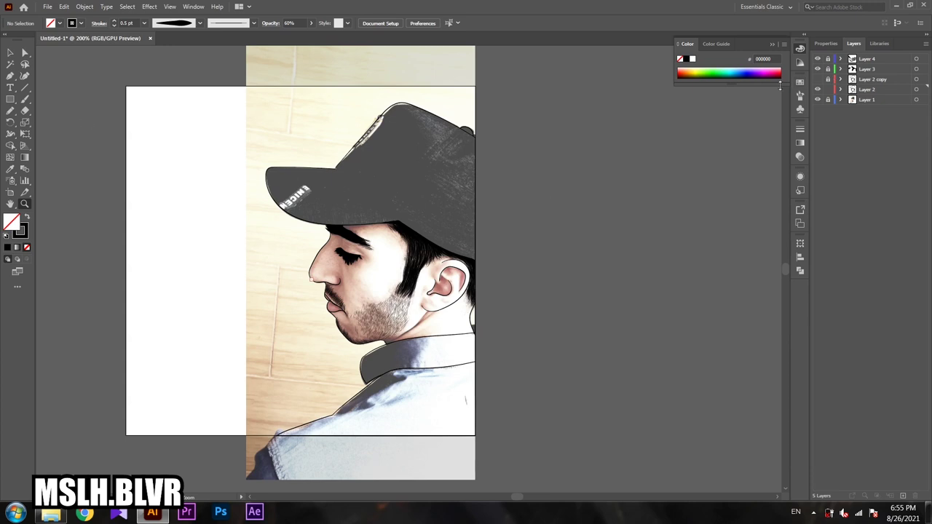
Step: Duplicate the reference photo layer and eyedrop the skin tone from the photo
drag(866, 99, 902, 496)
click(916, 99)
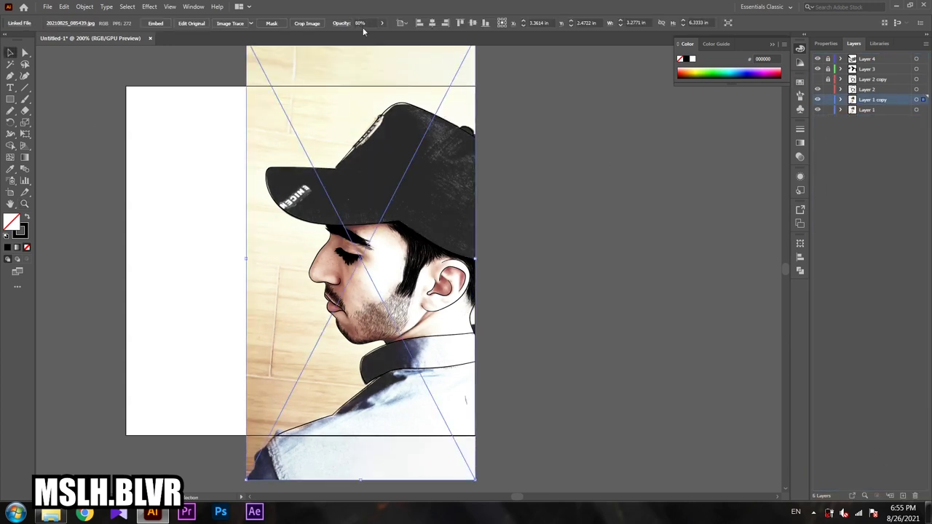
key(i)
click(355, 288)
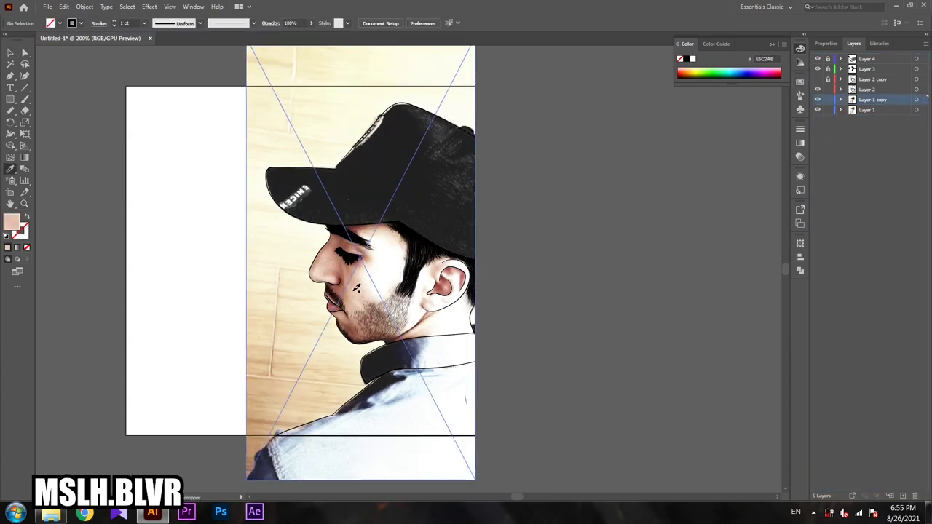
Step: Draw a skin-coloured rectangle over the whole portrait and send it behind the line art
click(826, 99)
click(866, 89)
key(m)
drag(191, 65, 507, 443)
right_click(241, 120)
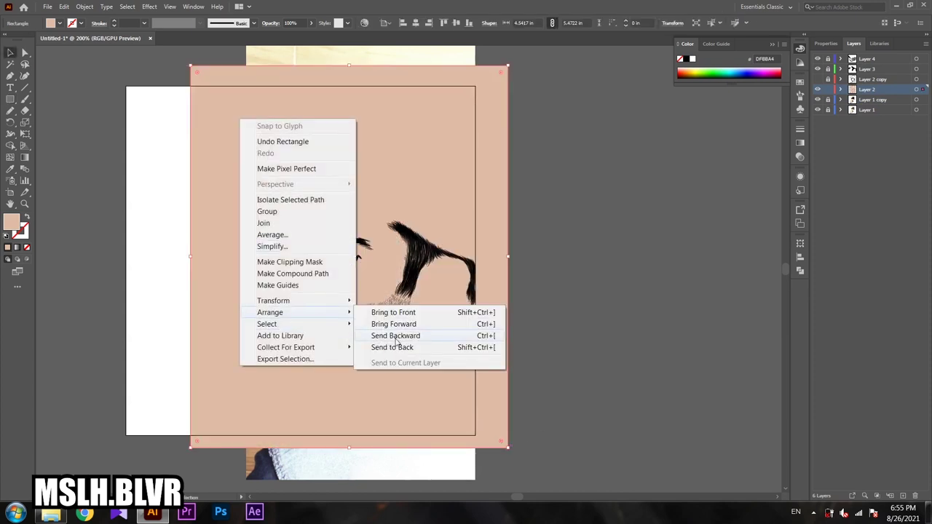
click(396, 340)
Step: Divide the skin rectangle along the outlines with Pathfinder
key(ctrl+a)
click(799, 270)
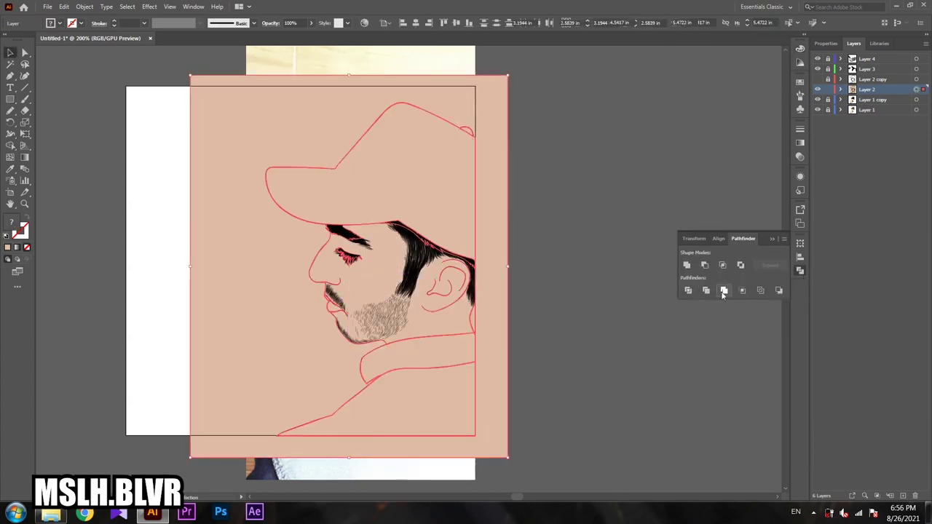
click(723, 290)
click(549, 216)
Step: Fill the cap region with a dark colour
key(a)
key(ctrl+plus)
click(472, 179)
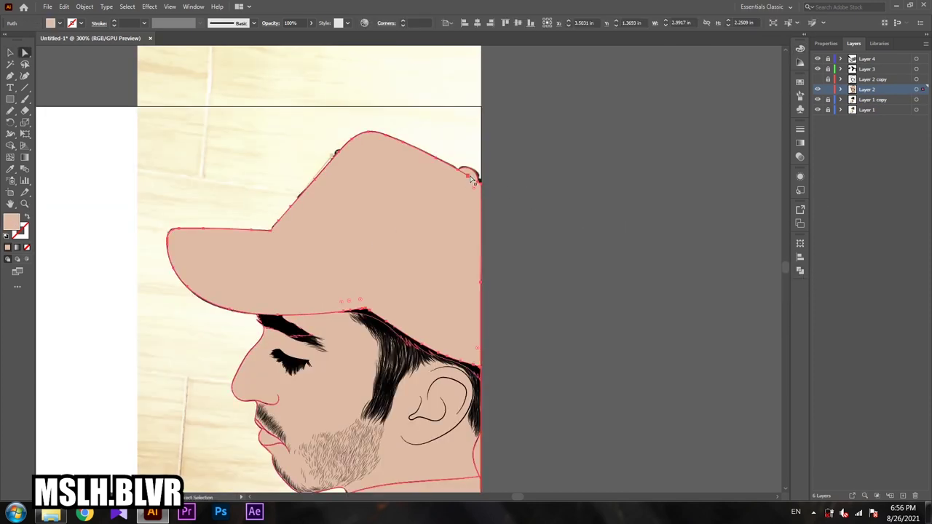
double_click(10, 222)
click(779, 160)
Step: Zoom to the shoulder and collar and pick a dark blue fill for the shirt
key(z)
click(476, 265)
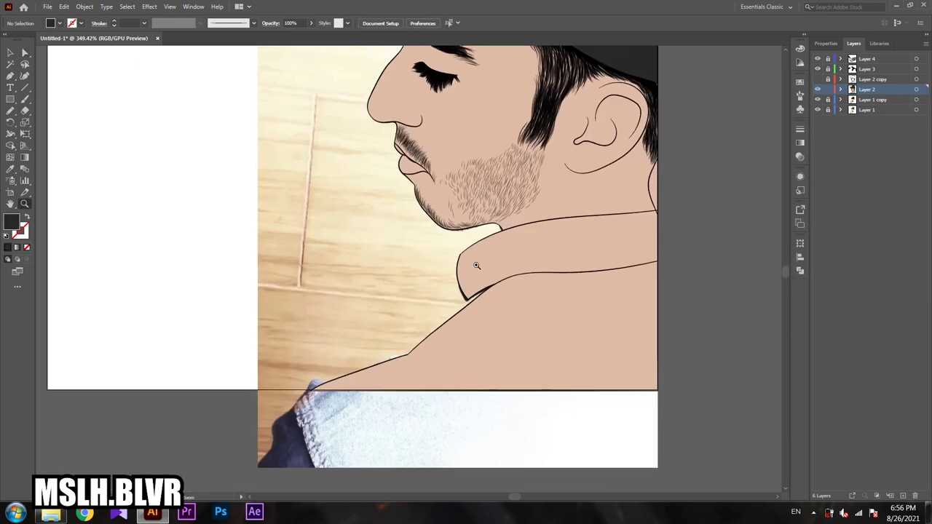
key(a)
double_click(10, 222)
drag(585, 175, 607, 221)
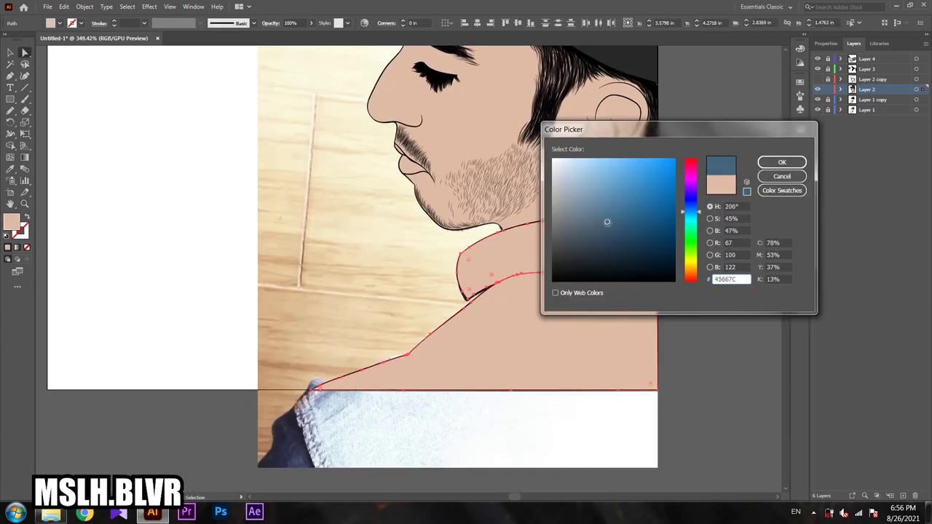
Step: Apply the blue shirt fill, then darken it to navy
click(781, 161)
scroll(430, 269, down, 3)
scroll(429, 269, up, 4)
scroll(430, 269, down, 2)
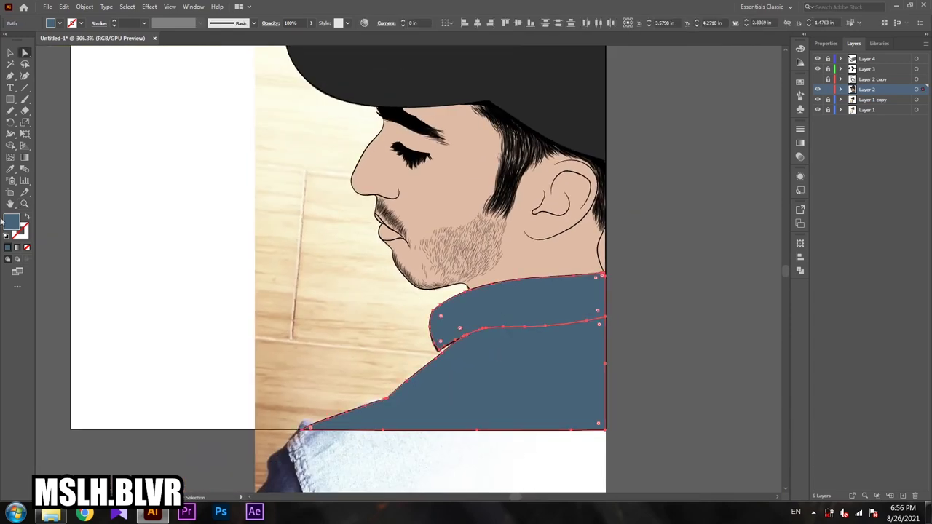
double_click(11, 222)
click(779, 160)
Step: Reselect the shirt and give it an even darker navy fill
scroll(460, 285, down, 1)
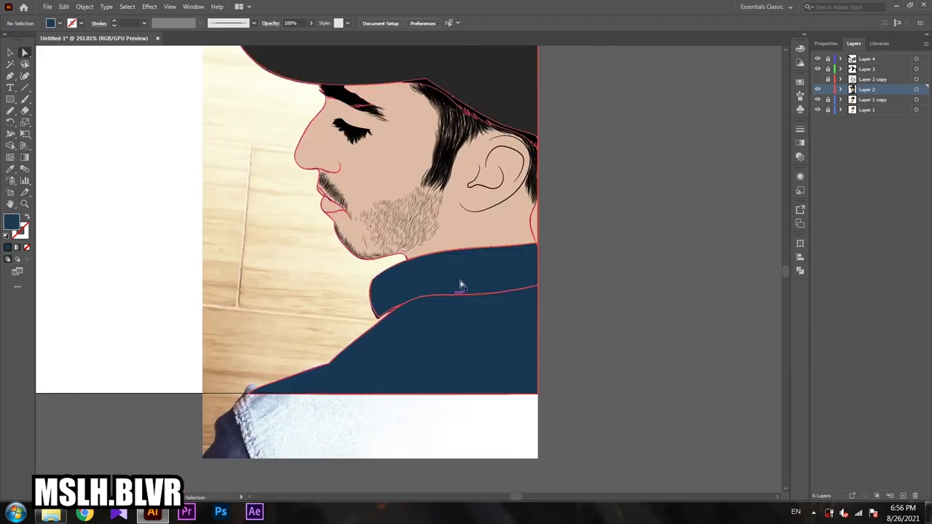
click(460, 284)
double_click(11, 222)
click(587, 260)
click(777, 163)
Step: Select the lips region and fill it with pink
key(z)
alt+click(411, 251)
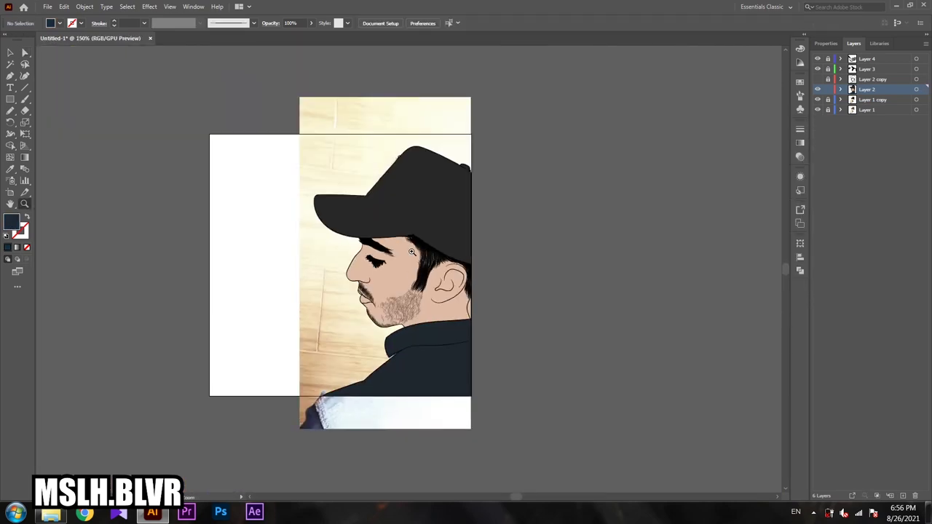
scroll(411, 251, up, 3)
scroll(618, 323, down, 3)
scroll(458, 260, up, 5)
key(a)
click(408, 269)
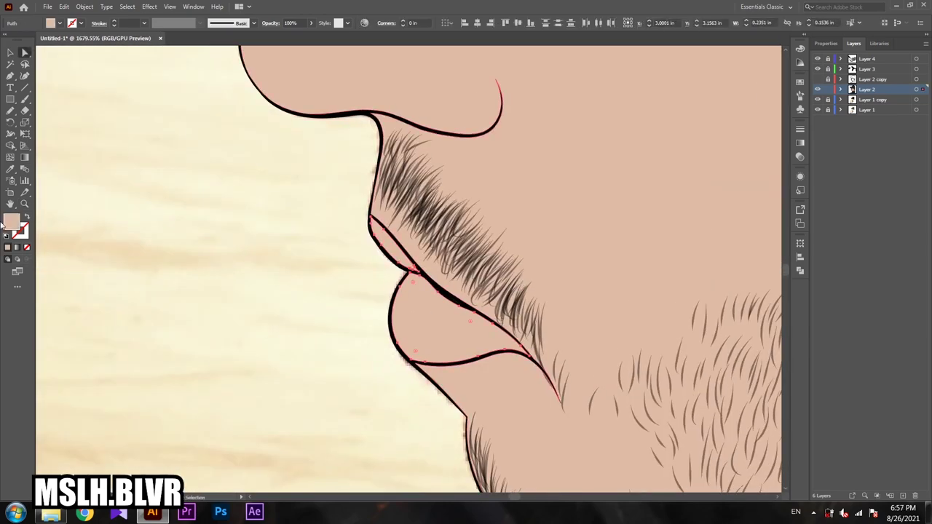
double_click(11, 222)
click(782, 160)
Step: Fit the artboard in view and hide both reference photo layers to check the colours
key(ctrl+0)
key(z)
scroll(591, 217, up, 4)
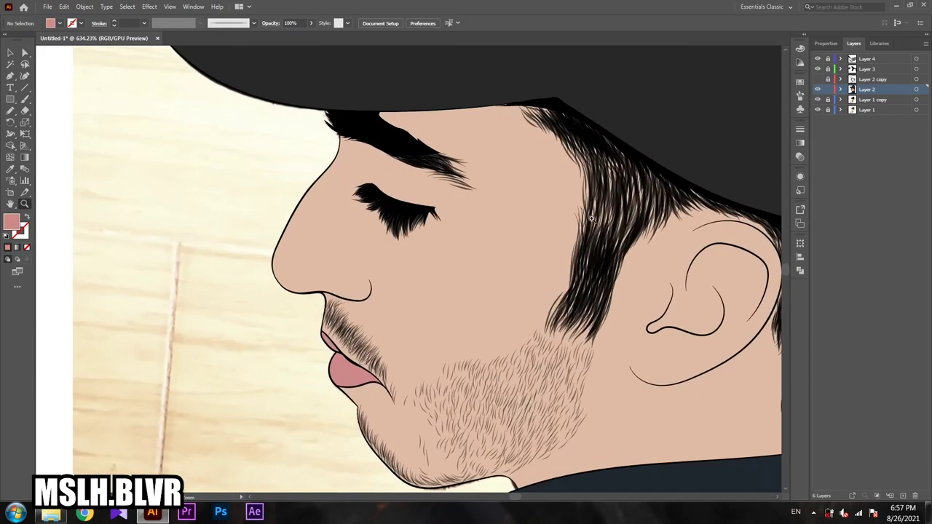
key(ctrl+0)
click(817, 99)
click(817, 109)
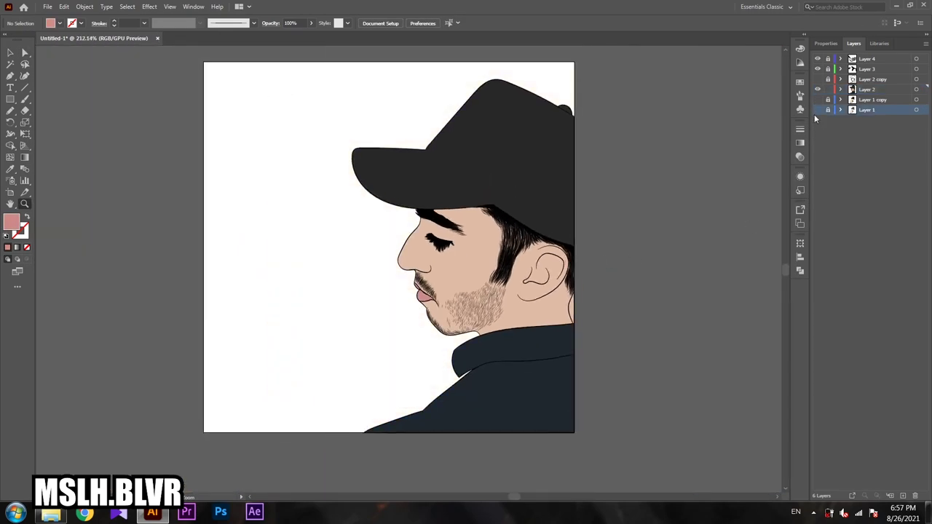
scroll(540, 355, up, 3)
scroll(437, 291, down, 3)
scroll(466, 291, up, 2)
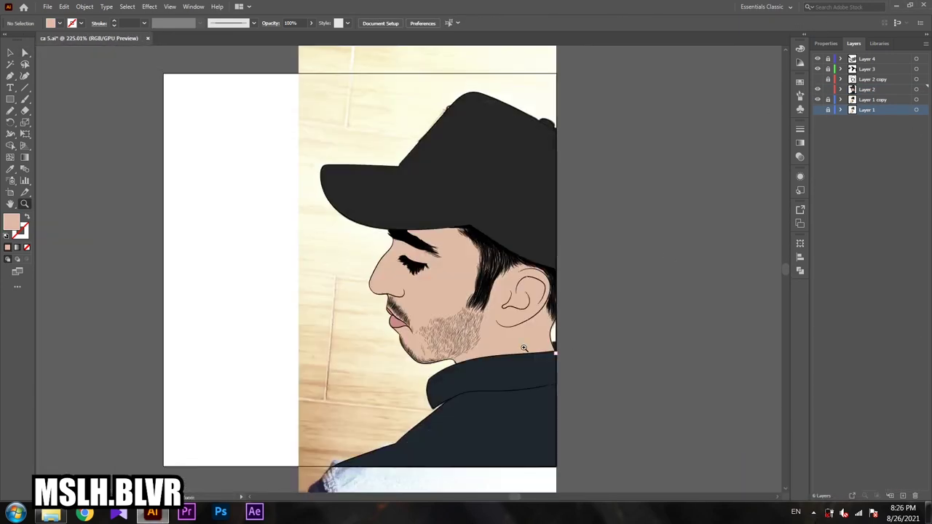
Step: Zoom out, select Layer 2 and hide the flat-colour layer to reveal the photo
scroll(524, 348, up, 2)
scroll(523, 348, up, 3)
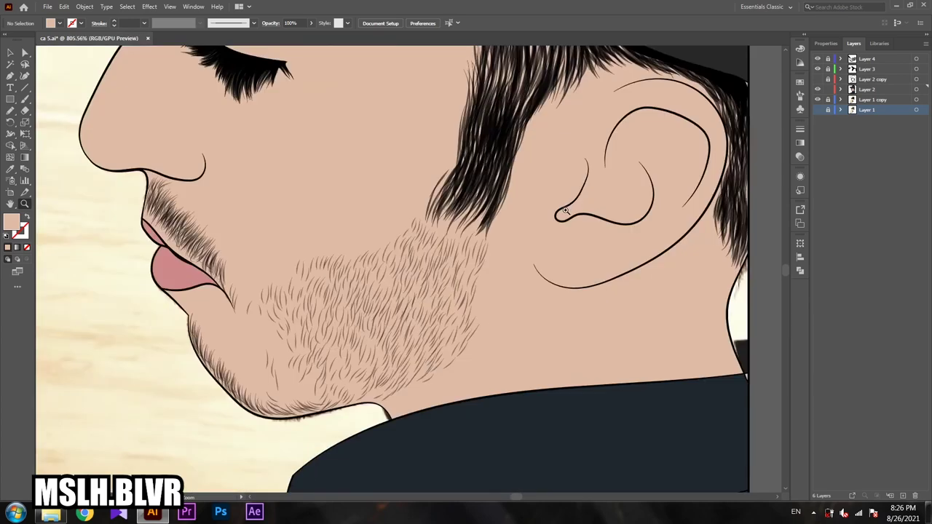
scroll(523, 348, down, 3)
key(ctrl+minus)
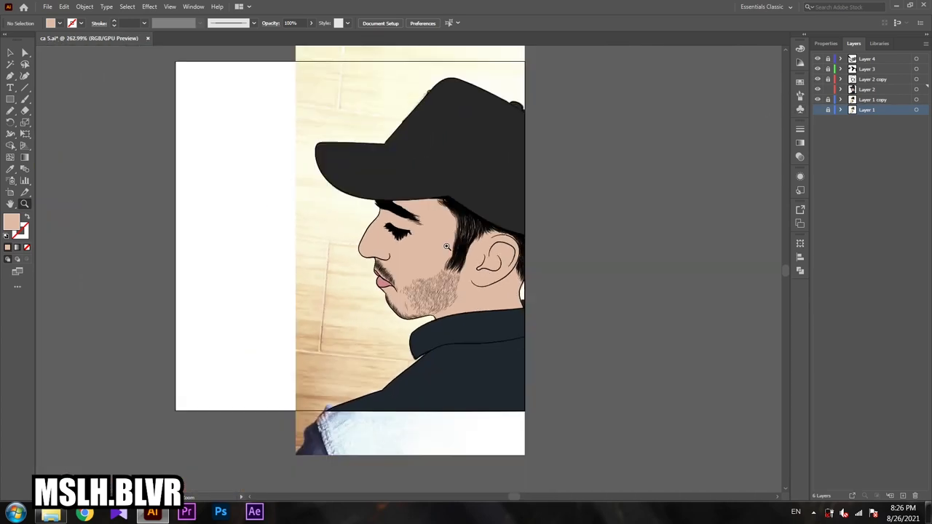
click(866, 89)
click(816, 99)
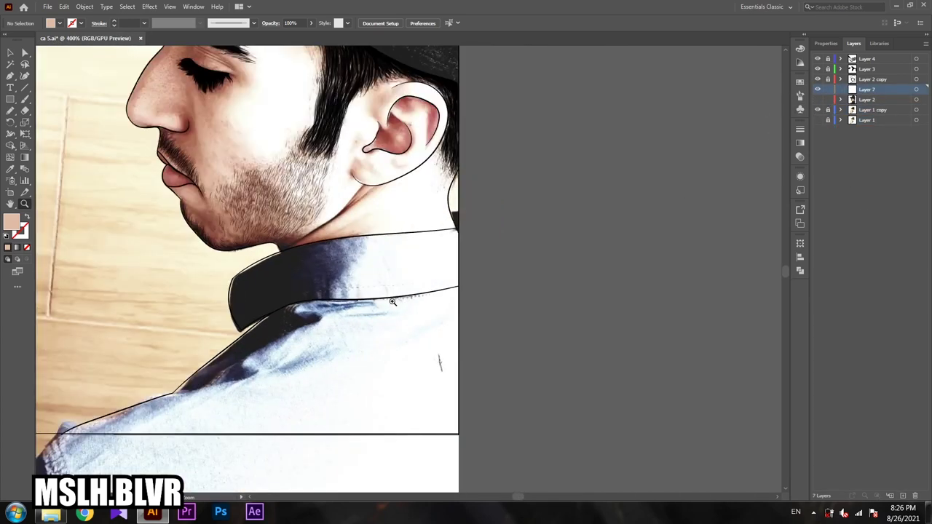
Step: Trace Pencil shading shapes on the collar, the shoulder fold and the lower shoulder
scroll(437, 386, up, 6)
key(n)
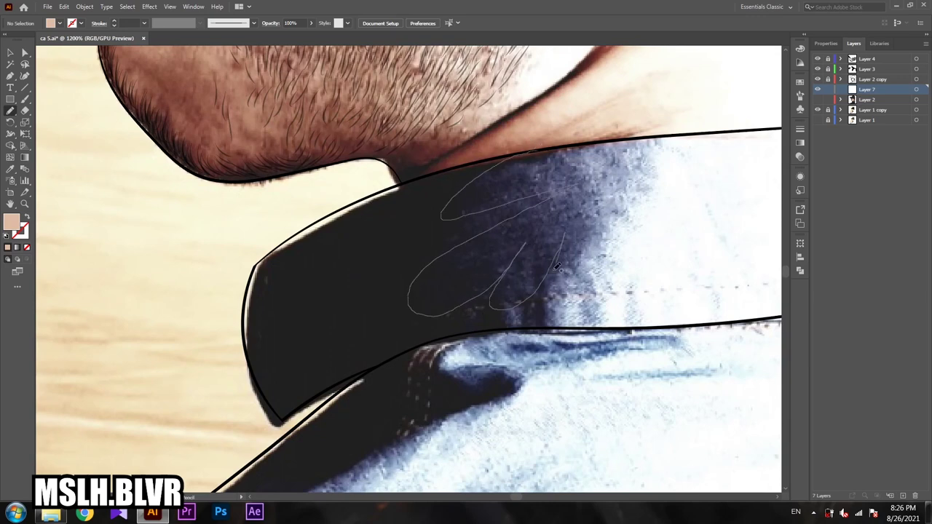
drag(521, 373, 623, 249)
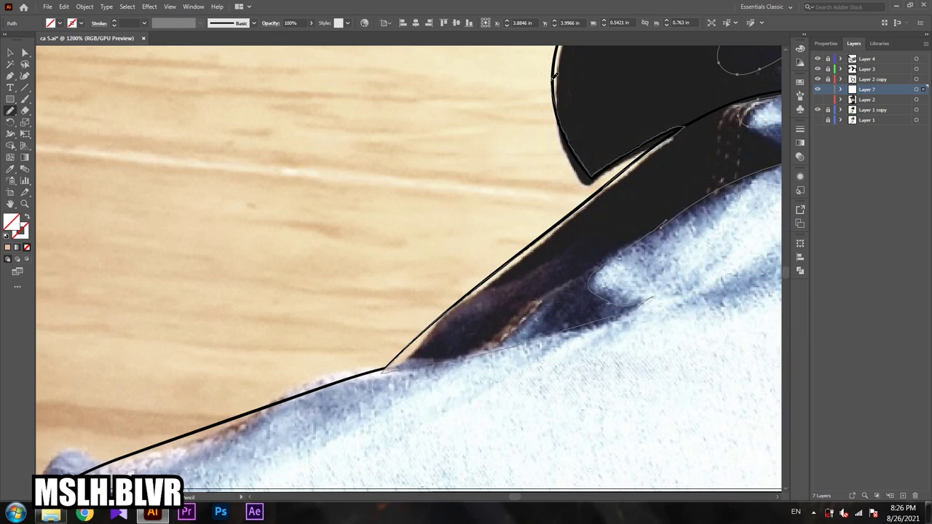
drag(553, 73, 519, 241)
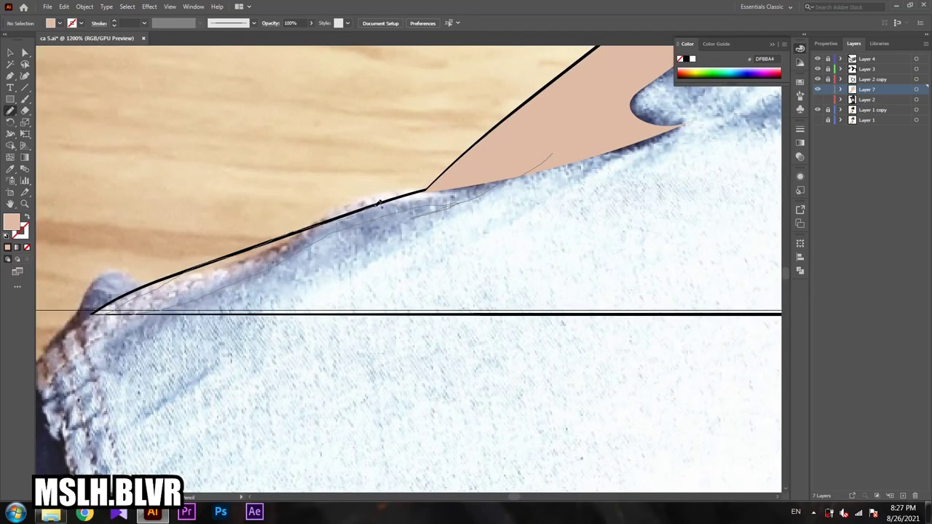
drag(517, 235, 399, 318)
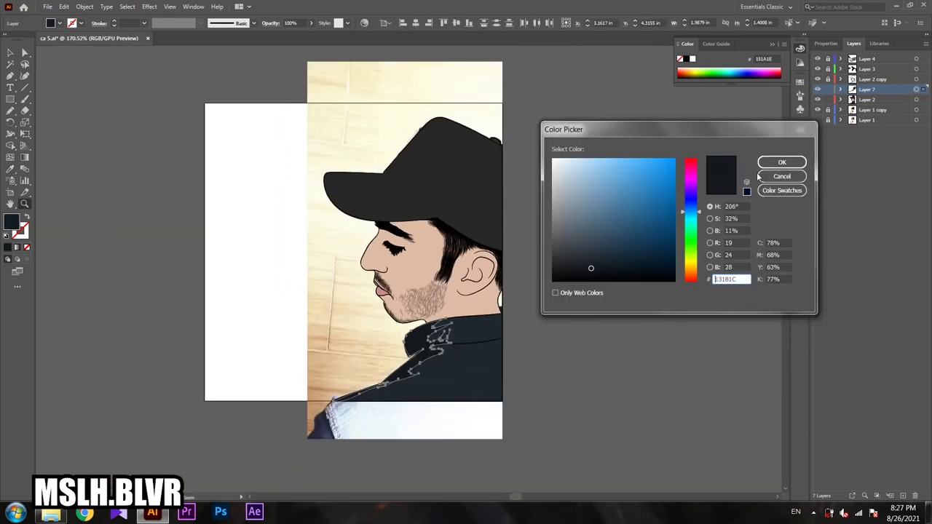
Step: Set a near-black shading colour and draw two Pencil strokes along the collar folds
click(781, 161)
click(270, 23)
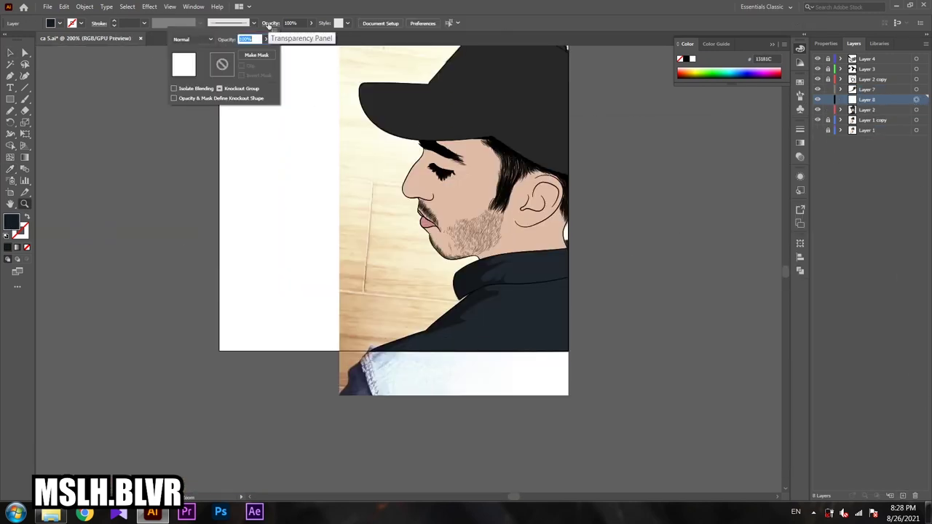
scroll(298, 216, up, 2)
scroll(298, 216, up, 2)
scroll(297, 216, up, 2)
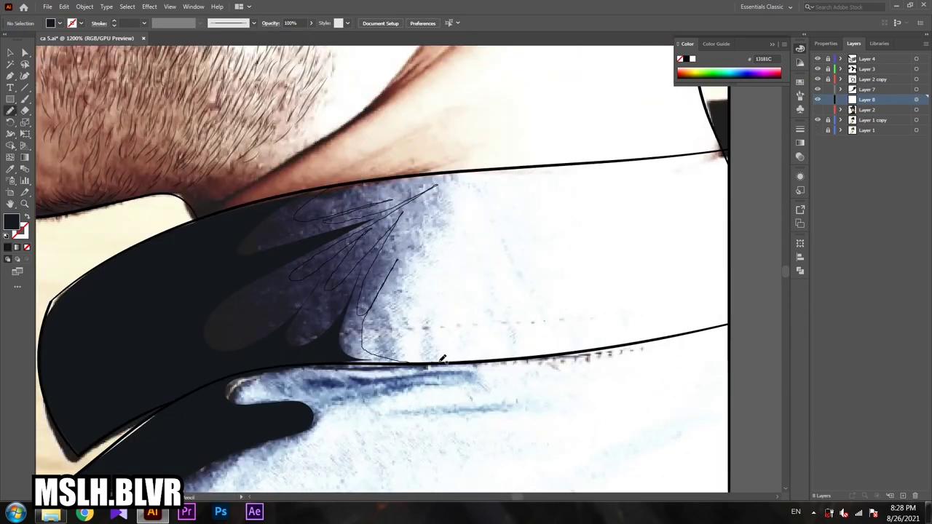
mouse_move(368, 388)
mouse_down()
mouse_move(256, 460)
mouse_move(529, 263)
mouse_up()
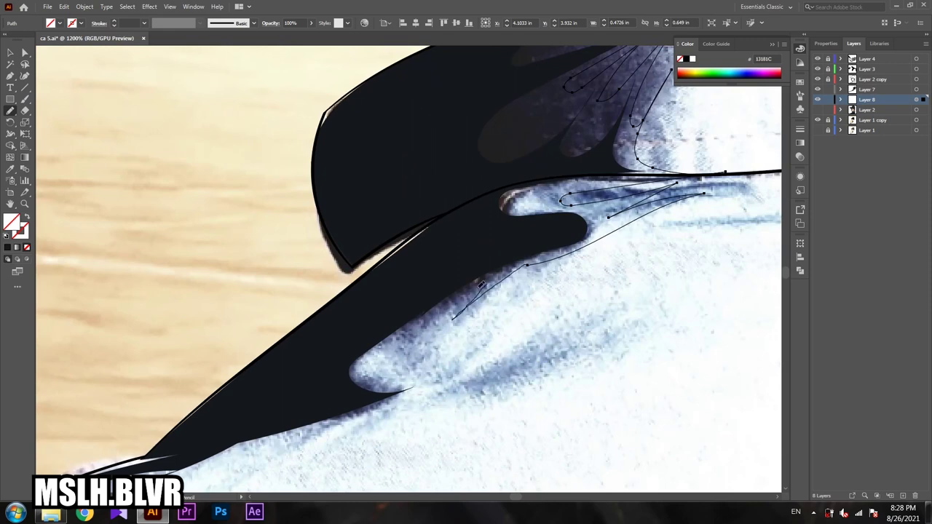
mouse_move(480, 284)
mouse_down()
mouse_move(269, 443)
mouse_move(591, 273)
mouse_move(400, 389)
mouse_up()
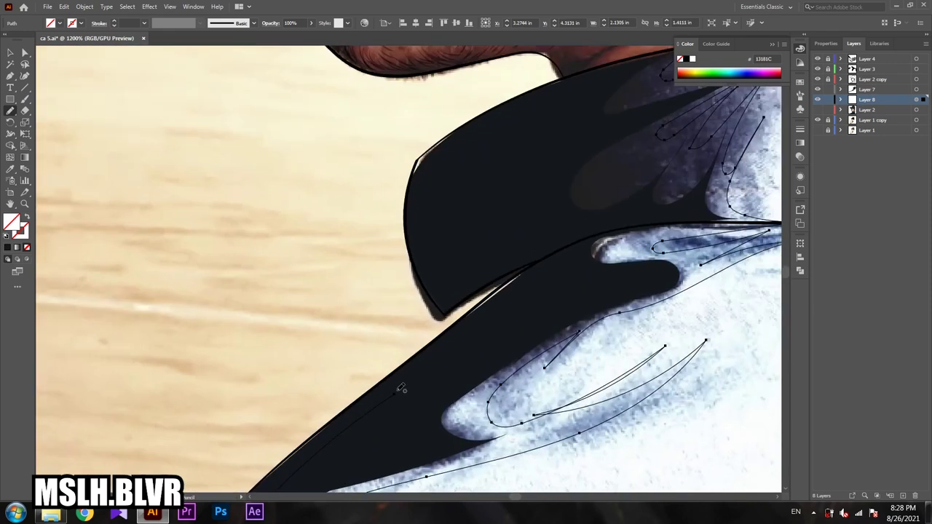
key(ctrl+minus)
key(ctrl+minus)
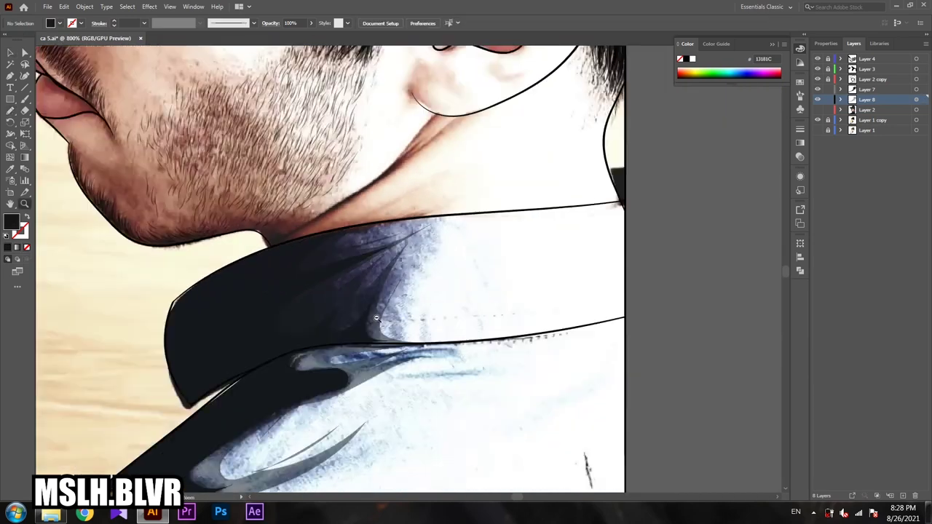
key(ctrl+plus)
key(ctrl+plus)
key(ctrl+plus)
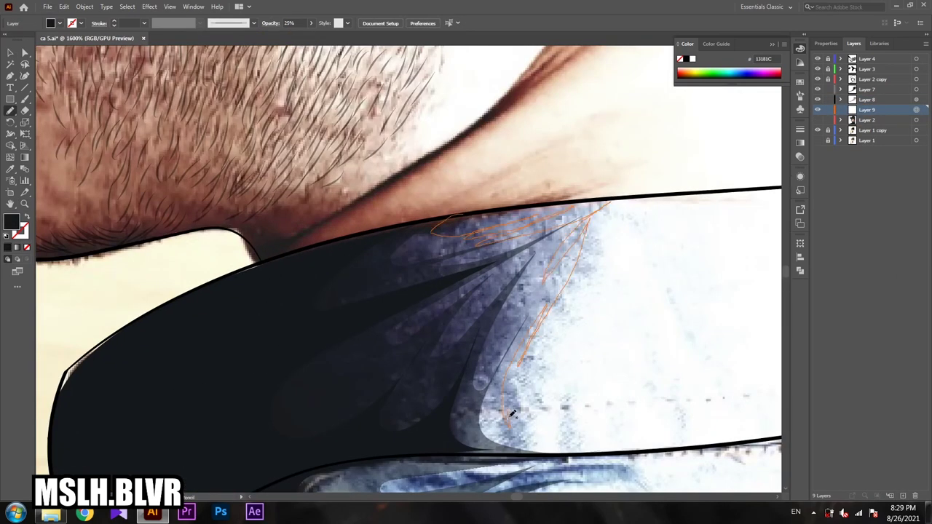
Step: Draw 25%-opacity shading strokes over the lower collar and shoulder edge folds
drag(663, 442, 619, 181)
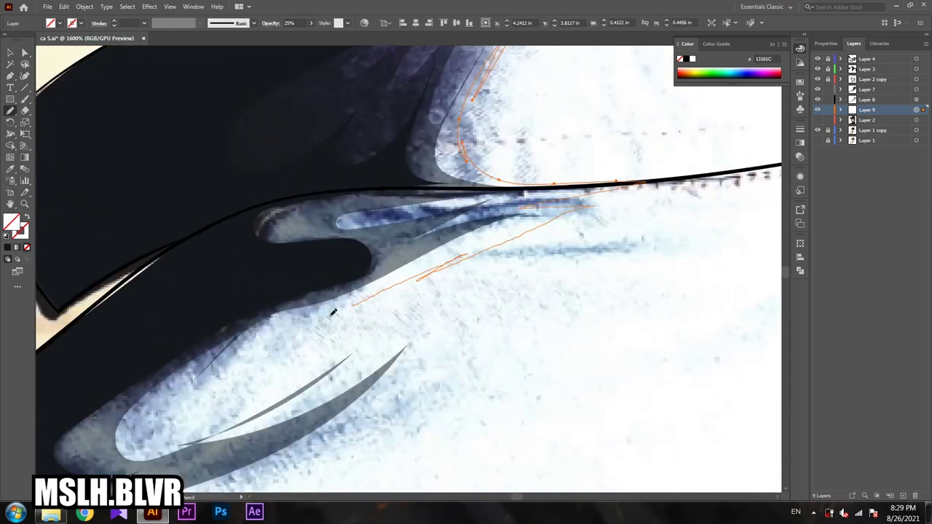
key(ctrl+z)
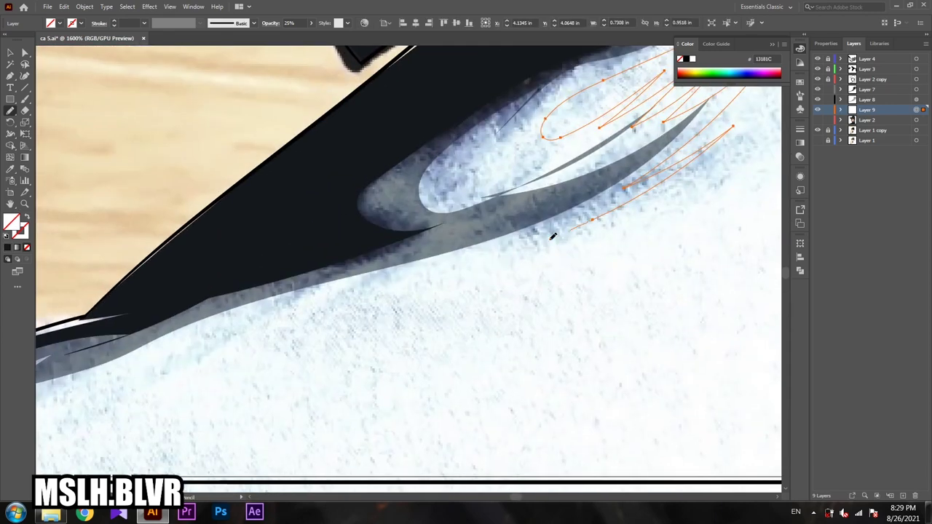
drag(551, 235, 202, 369)
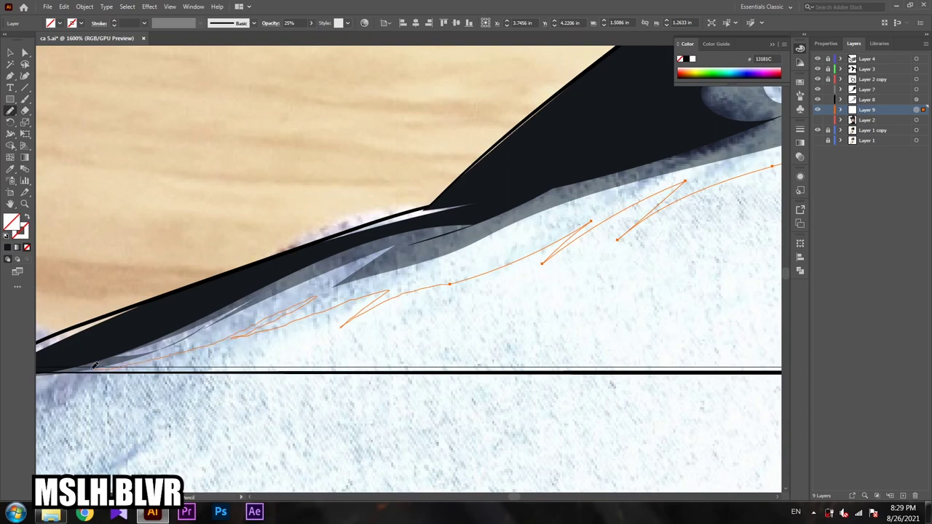
drag(581, 109, 333, 373)
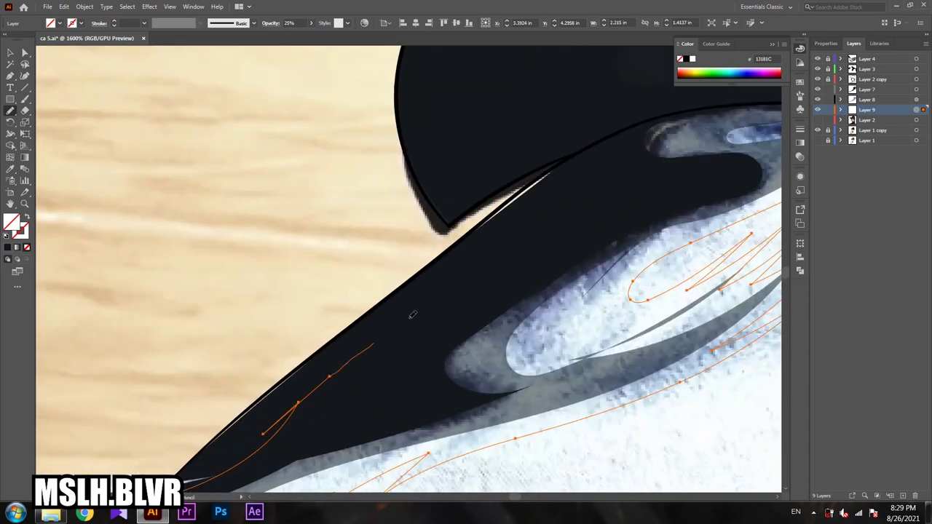
drag(412, 314, 189, 354)
drag(208, 193, 208, 393)
ctrl+click(489, 247)
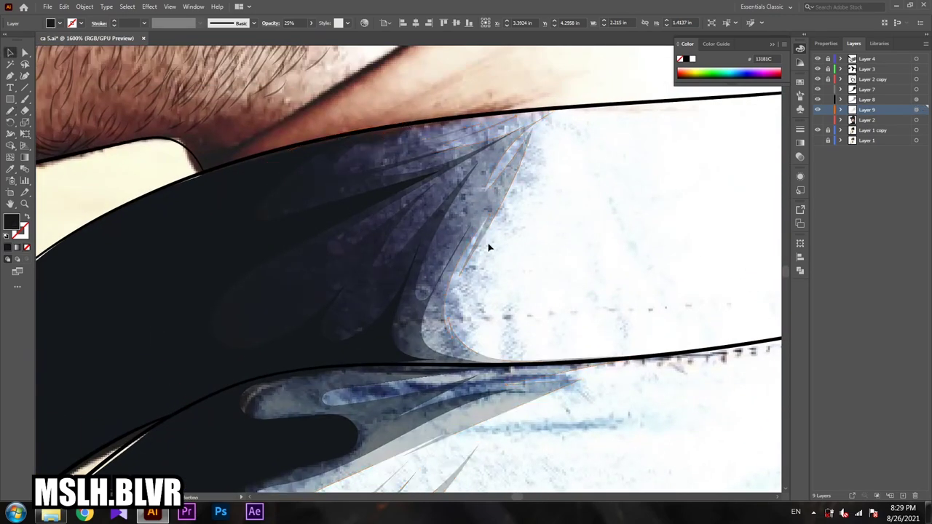
scroll(555, 316, down, 6)
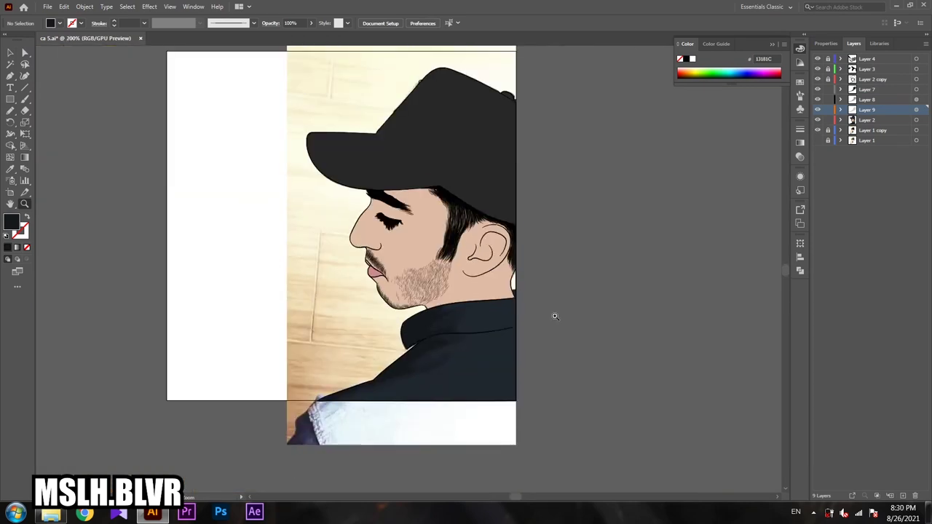
key(ctrl+l)
Step: Hide the colour layer to reveal the photo and zoom in on the cap
click(817, 129)
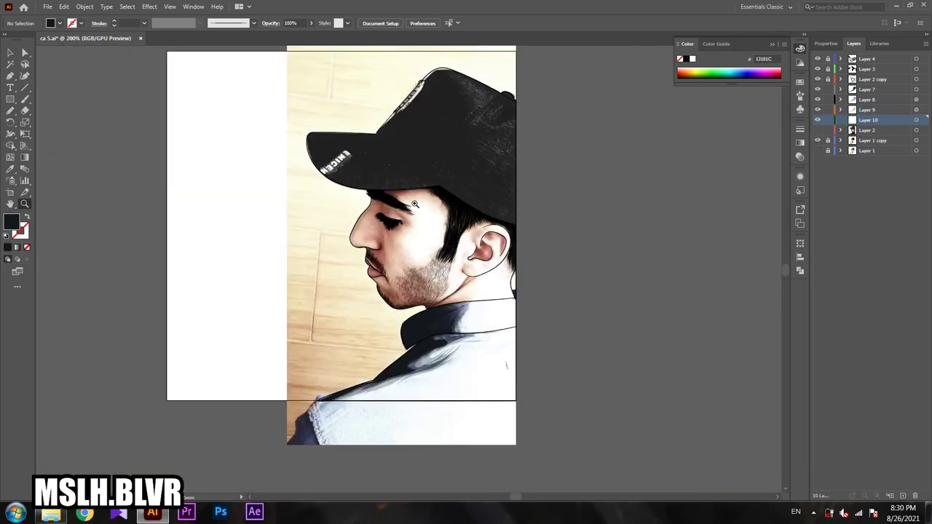
scroll(437, 87, up, 3)
key(n)
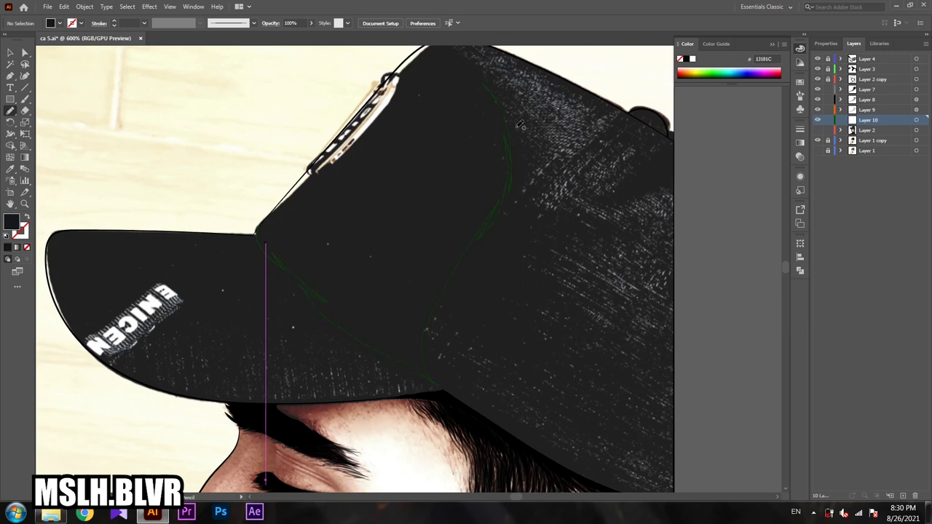
scroll(519, 125, up, 3)
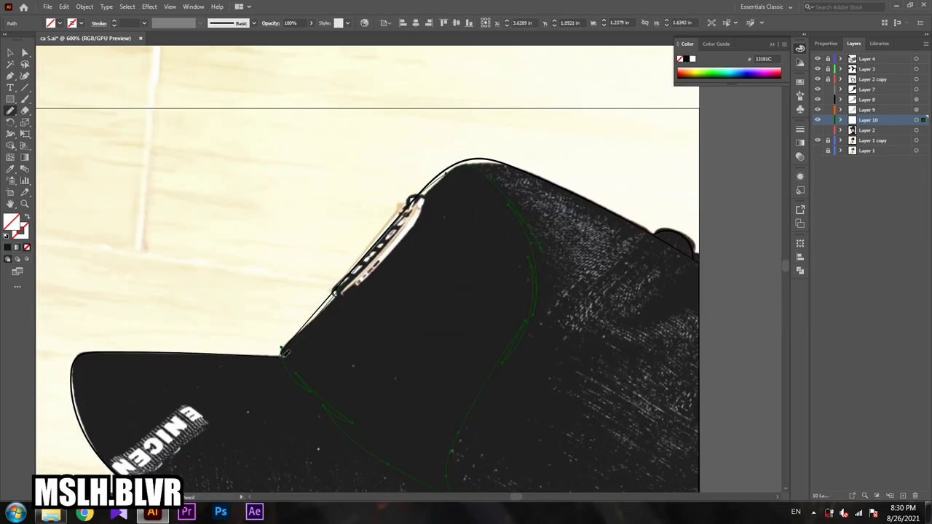
key(ctrl+minus)
key(ctrl+minus)
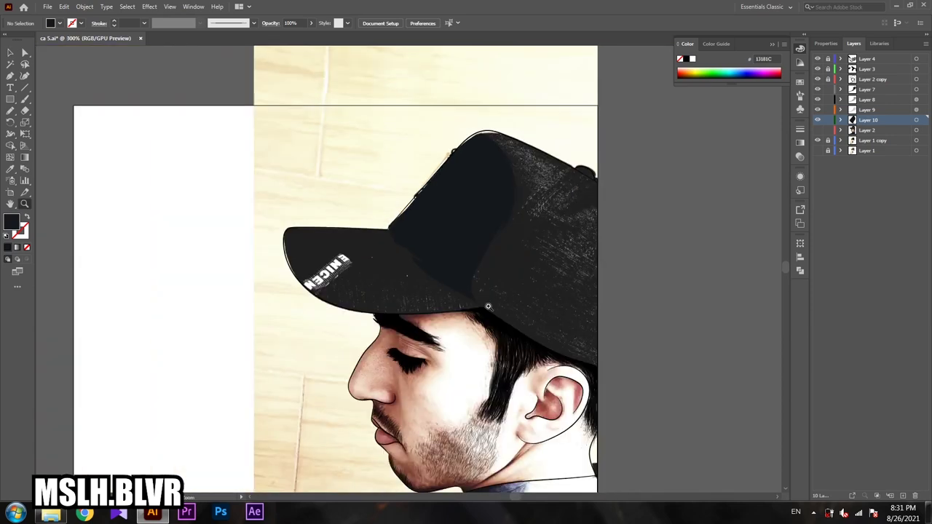
drag(350, 261, 375, 253)
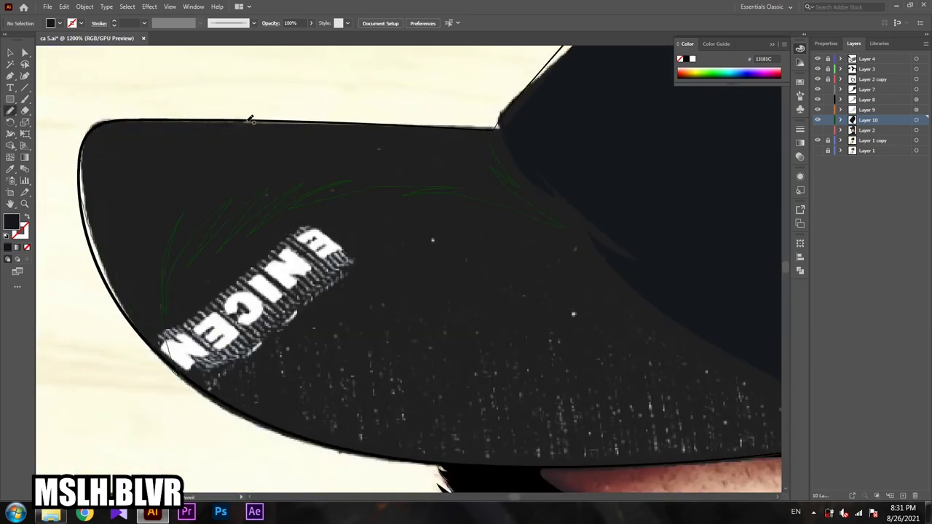
key(ctrl+minus)
key(ctrl+minus)
key(ctrl+plus)
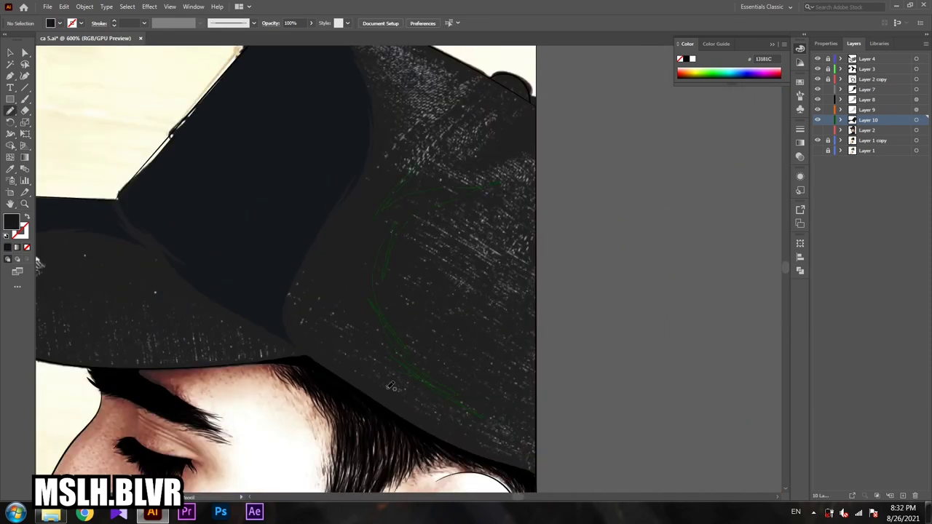
Step: Draw darker shading shapes across the cap crown, zooming out to check them
drag(374, 191, 378, 186)
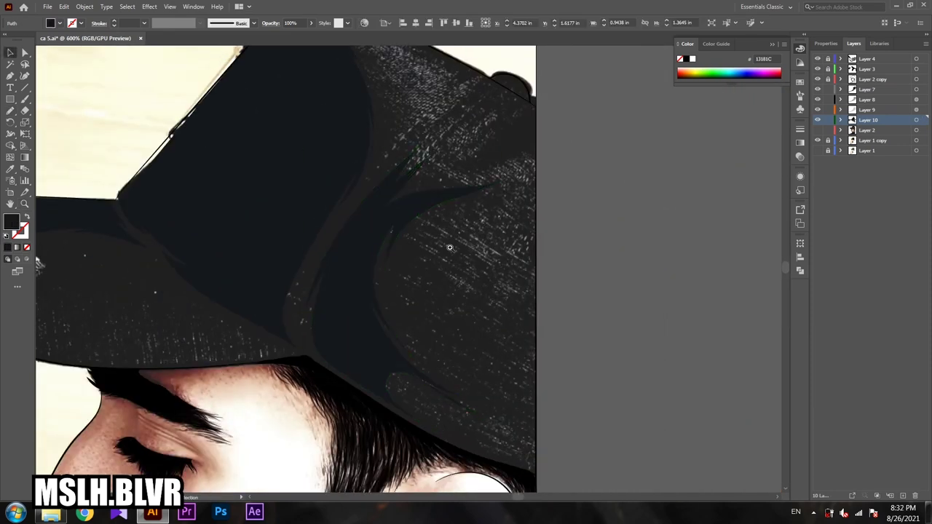
key(ctrl+minus)
click(428, 268)
click(433, 195)
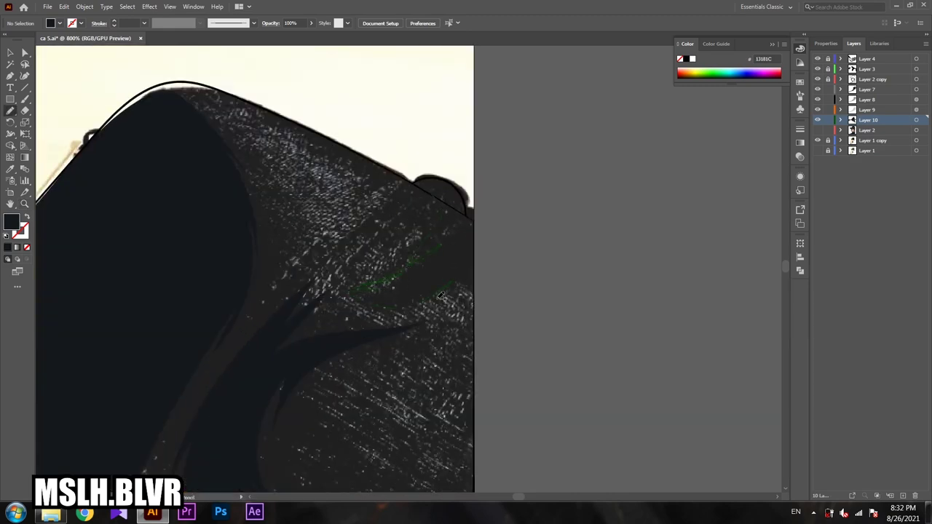
key(ctrl+minus)
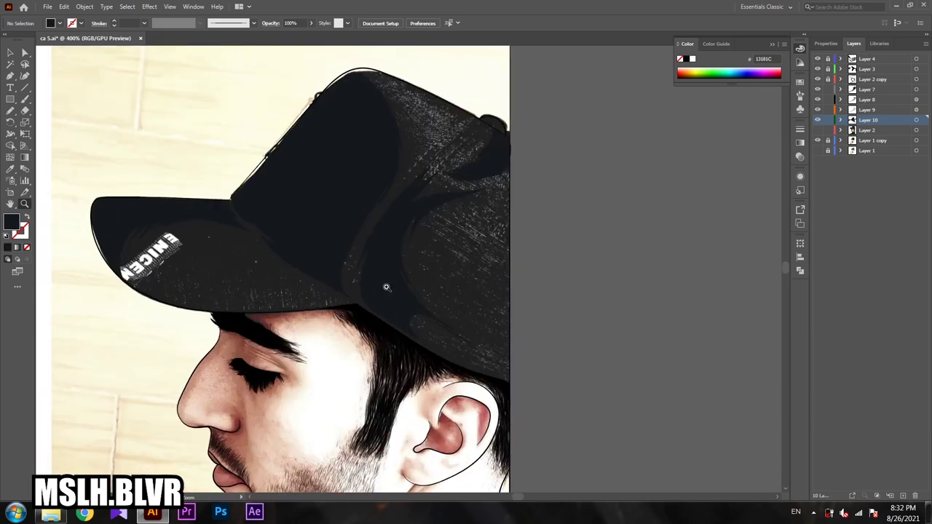
click(444, 271)
scroll(444, 272, up, 1)
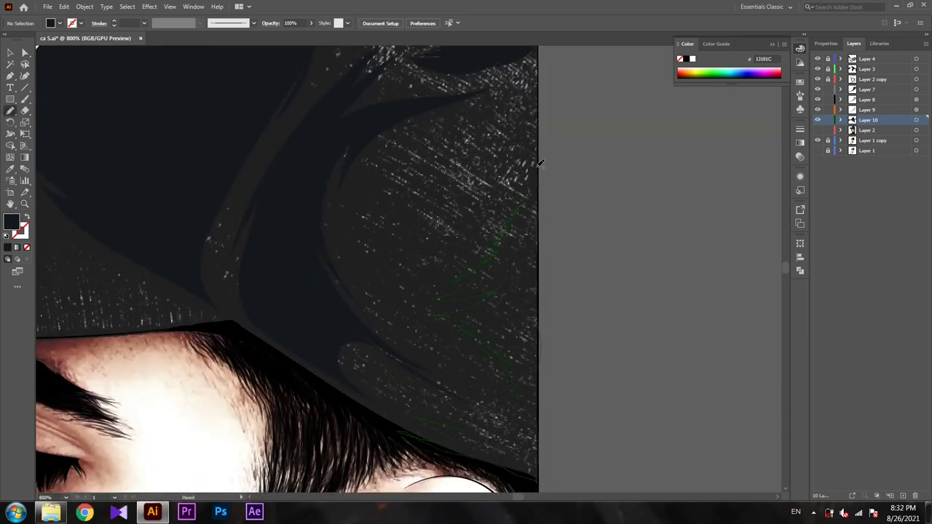
ctrl+alt+click(578, 222)
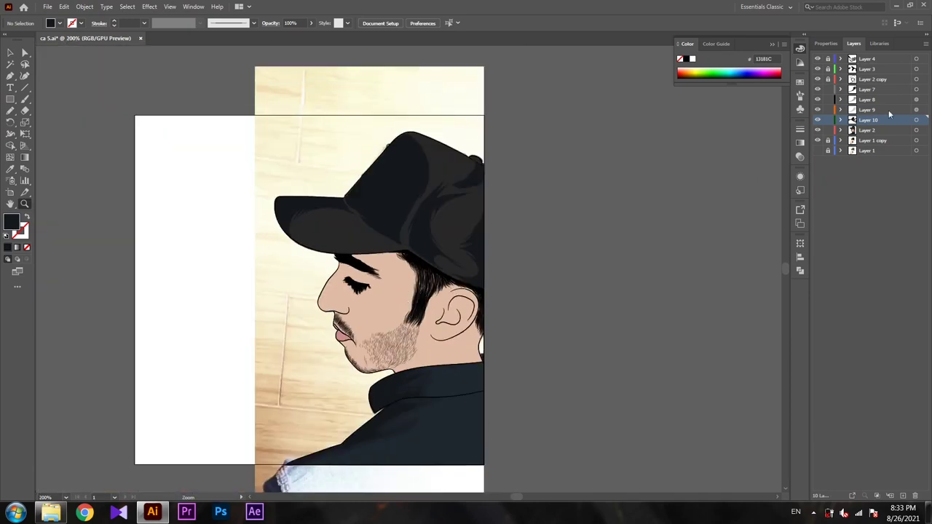
Step: Set the cap shading shapes' fill colour to #181919
click(916, 120)
double_click(680, 58)
text(181919)
key(Return)
key(v)
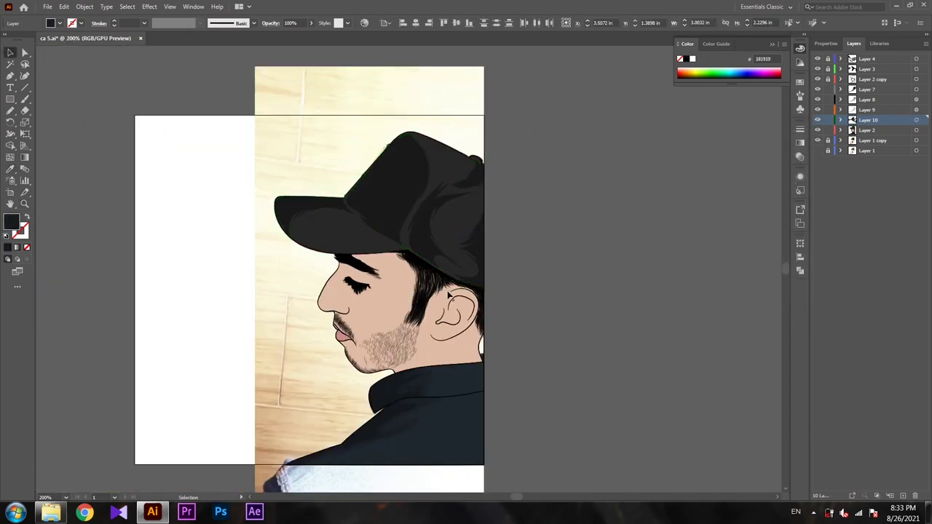
Step: Toggle the photo and colour layers to compare, then zoom in on the cap brim
key(z)
drag(449, 295, 407, 295)
click(816, 140)
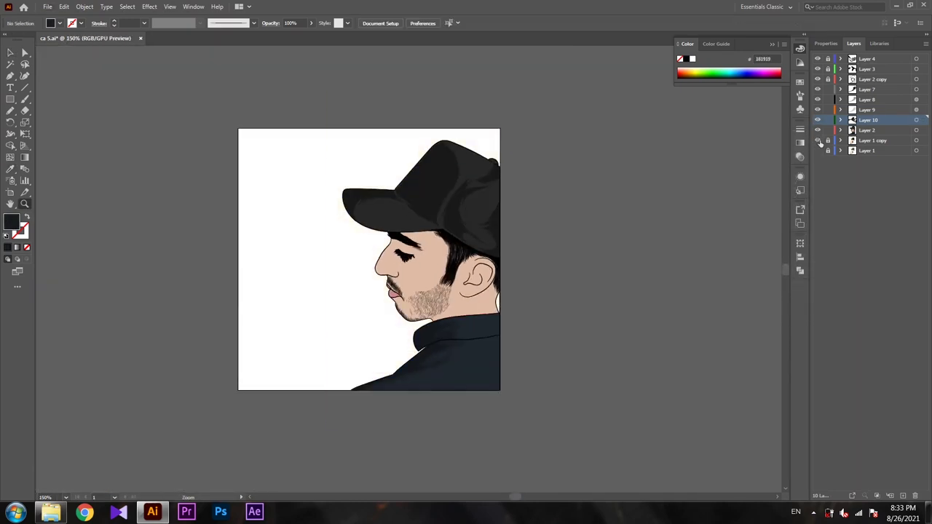
key(ctrl+equal)
key(ctrl+equal)
click(868, 131)
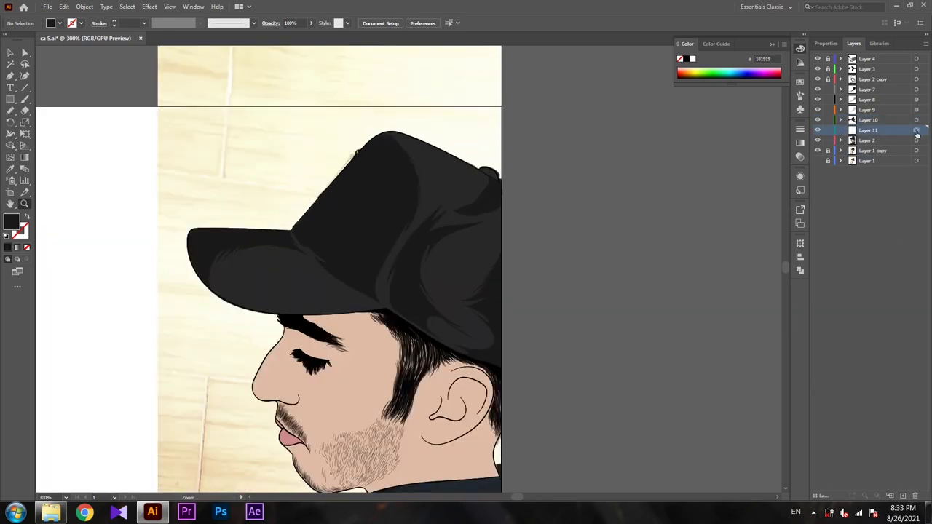
click(817, 140)
click(340, 292)
click(340, 292)
click(340, 292)
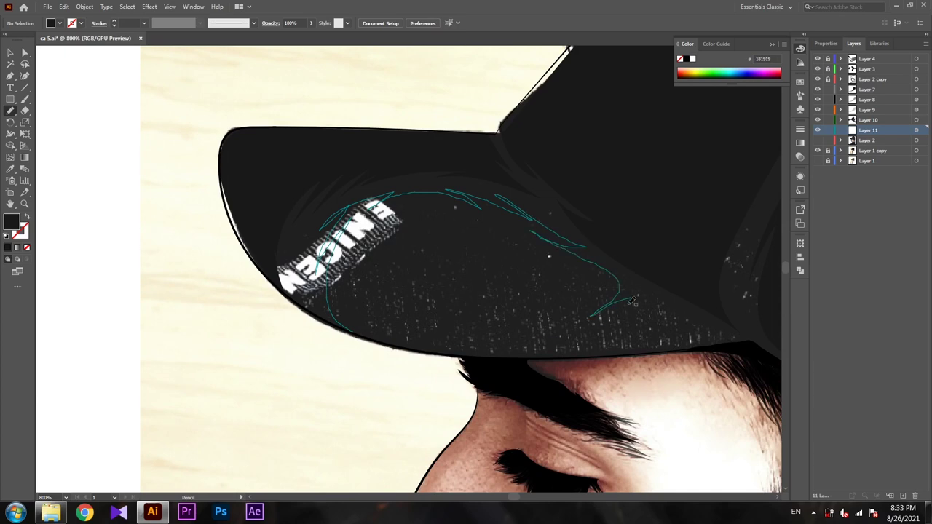
Step: Pan to the cap brim and draw a dark shading shape along it
key(z)
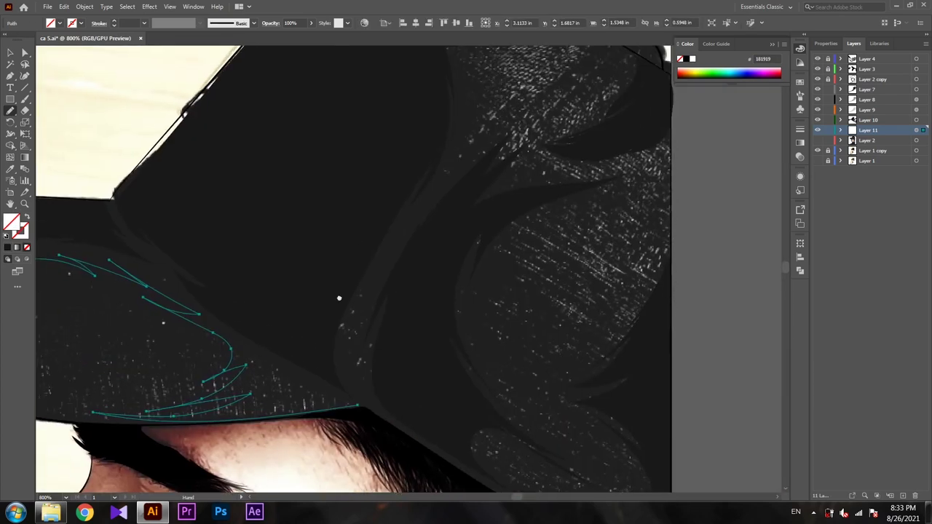
drag(407, 363, 361, 363)
drag(435, 112, 418, 252)
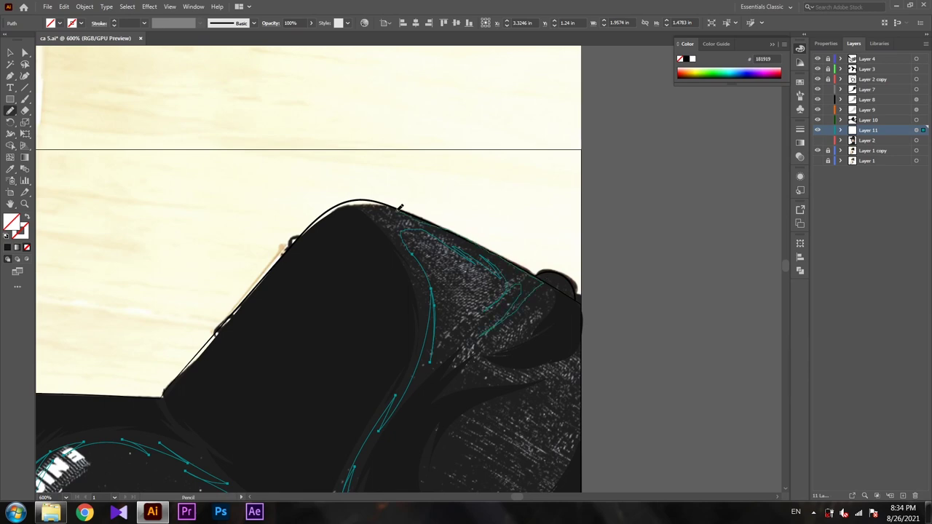
drag(190, 381, 404, 349)
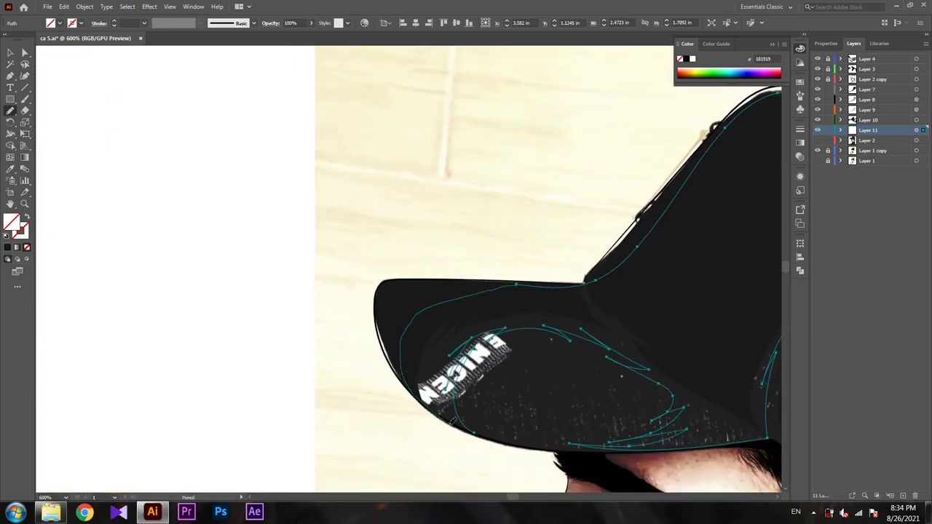
key(ctrl+shift+a)
key(ctrl+minus)
key(ctrl+equal)
drag(326, 284, 414, 351)
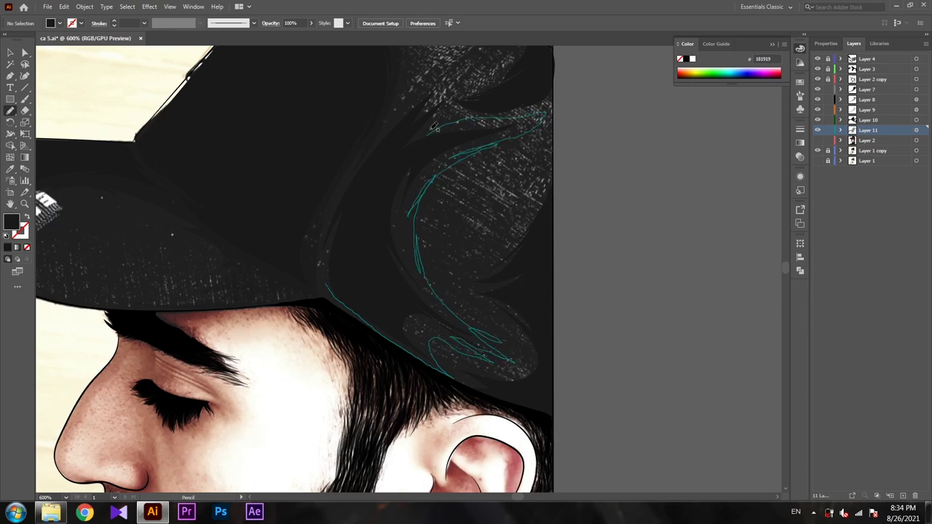
Step: Undo the last stroke at the cap's top edge and zoom out to the cap and face
key(ctrl+minus)
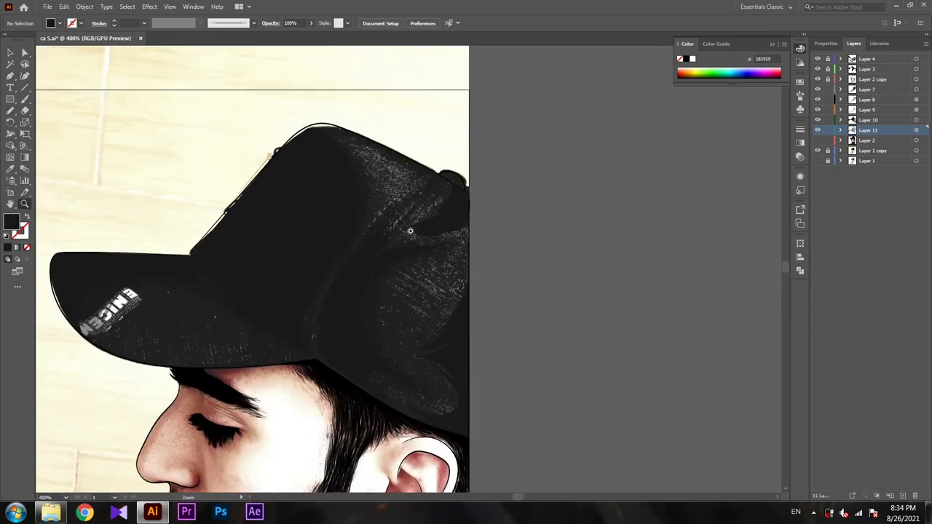
ctrl+click(447, 174)
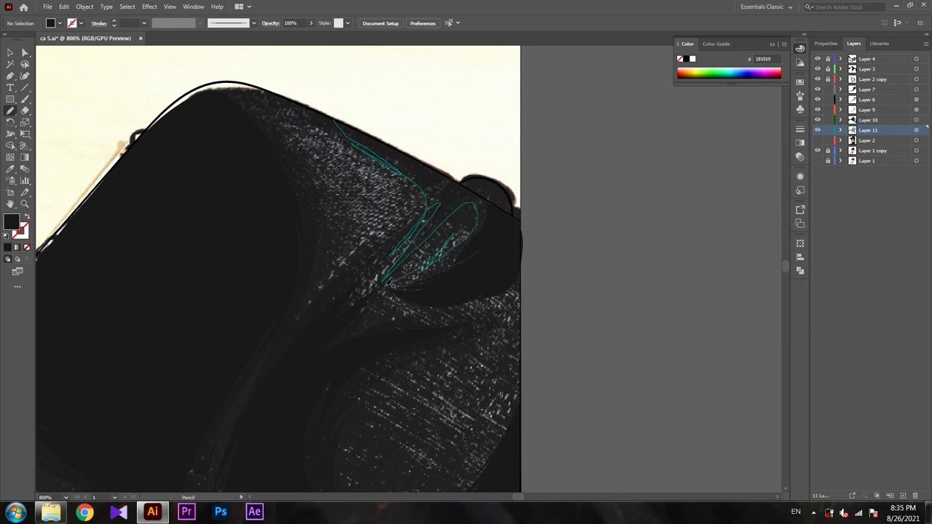
key(ctrl+z)
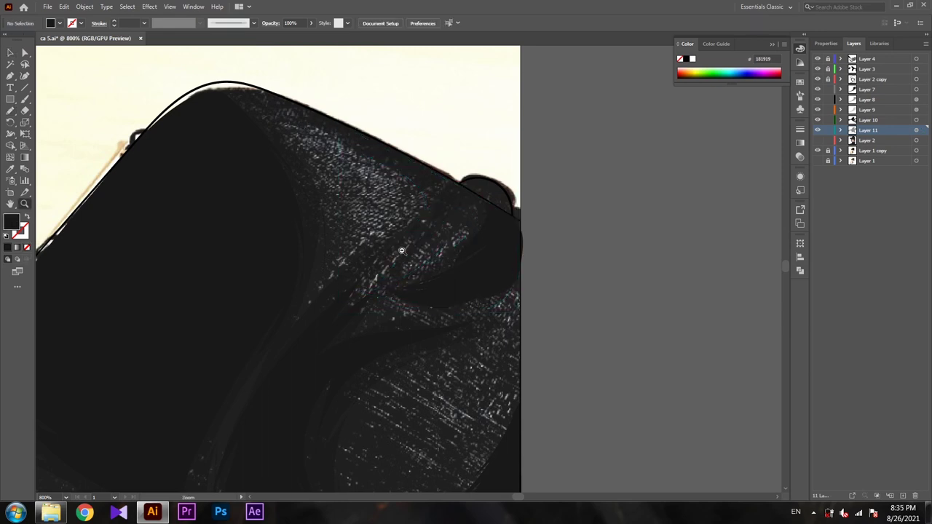
scroll(417, 393, down, 5)
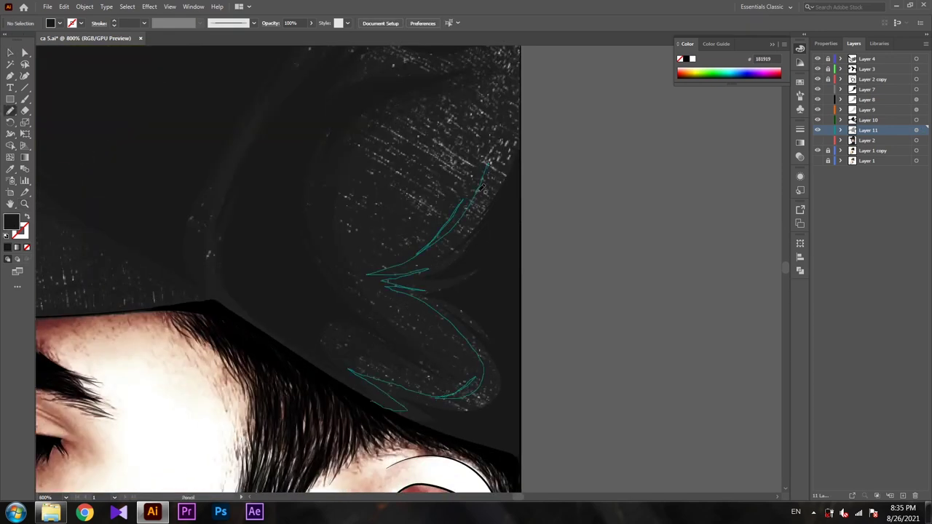
key(z)
mouse_move(432, 266)
mouse_down()
mouse_move(400, 292)
mouse_move(378, 292)
mouse_up()
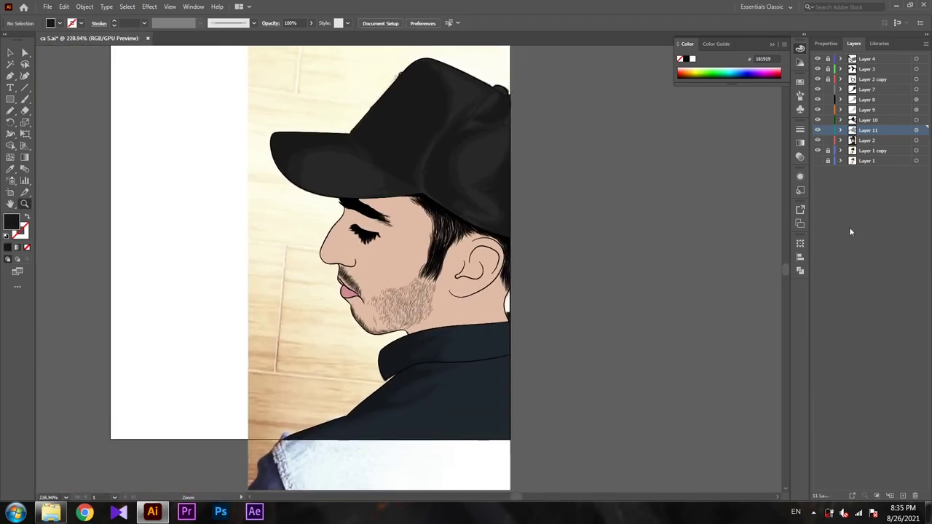
Step: Add a new layer above Layer 2 and zoom in on the cap brim
click(874, 140)
click(903, 495)
click(916, 140)
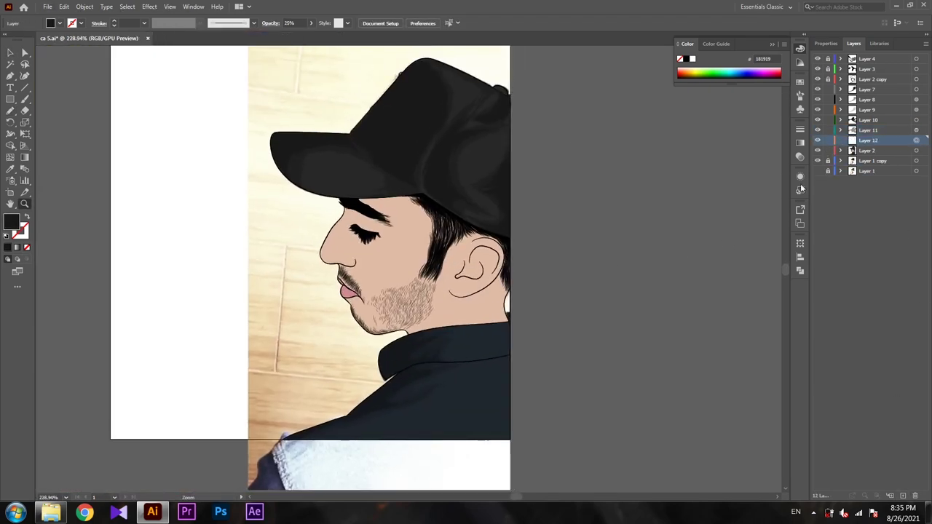
drag(340, 151, 450, 299)
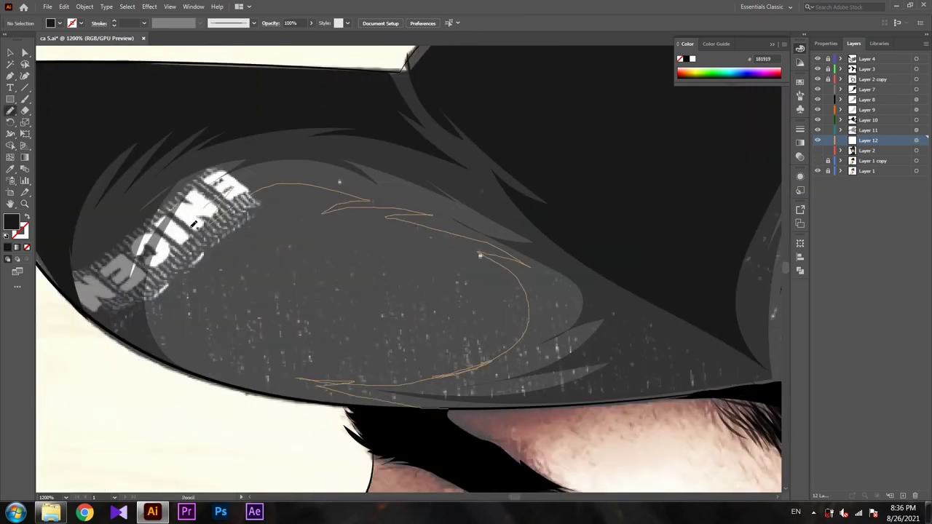
Step: Draw a lighter grey highlight shape across the cap brim
mouse_move(98, 317)
mouse_down()
mouse_move(393, 65)
mouse_move(777, 378)
mouse_up()
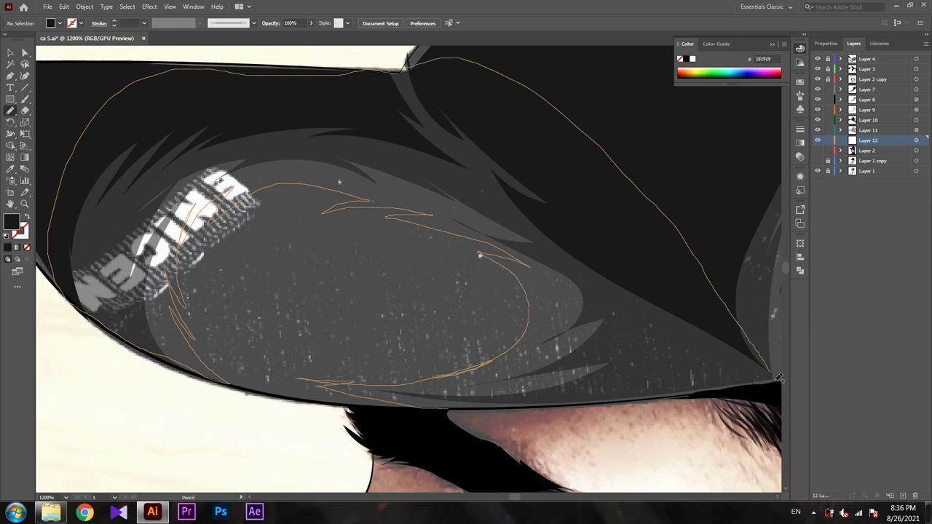
scroll(481, 335, down, 3)
scroll(420, 270, up, 2)
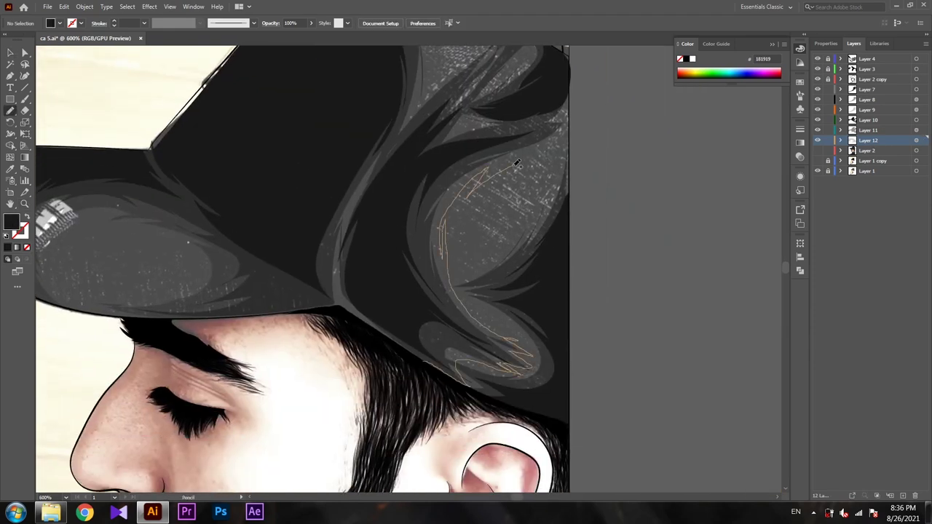
drag(570, 78, 582, 260)
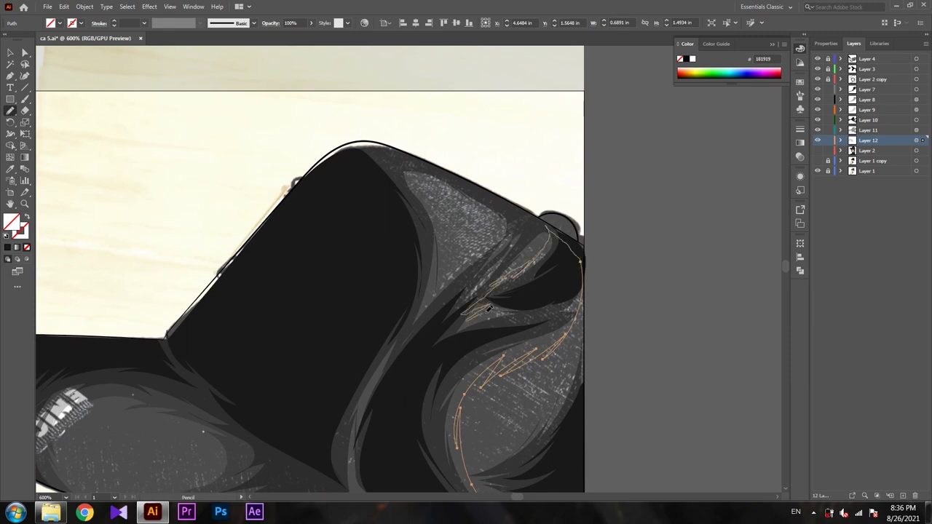
scroll(451, 299, down, 2)
scroll(378, 282, down, 3)
scroll(509, 235, up, 1)
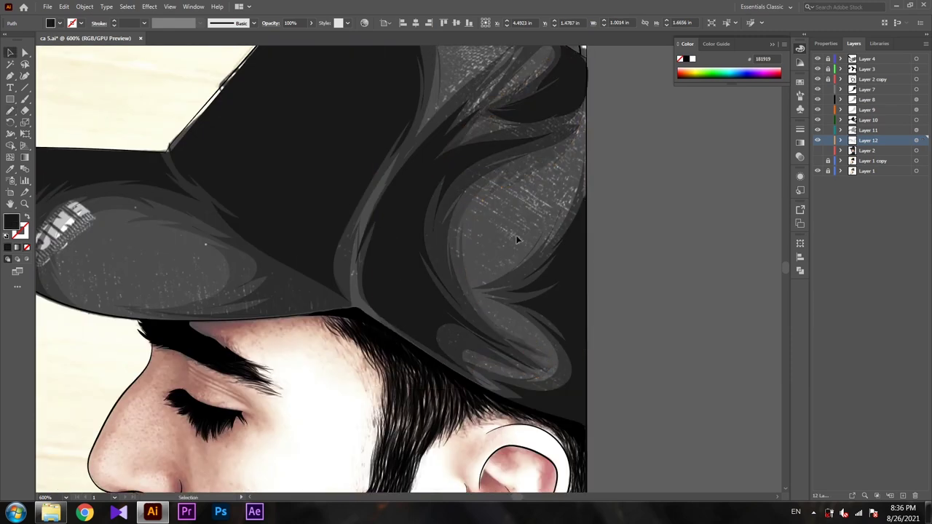
Step: Draw highlights on the cap's back and from its lower edge to the crown
mouse_move(458, 364)
mouse_down()
mouse_move(489, 259)
mouse_move(553, 364)
mouse_up()
click(420, 279)
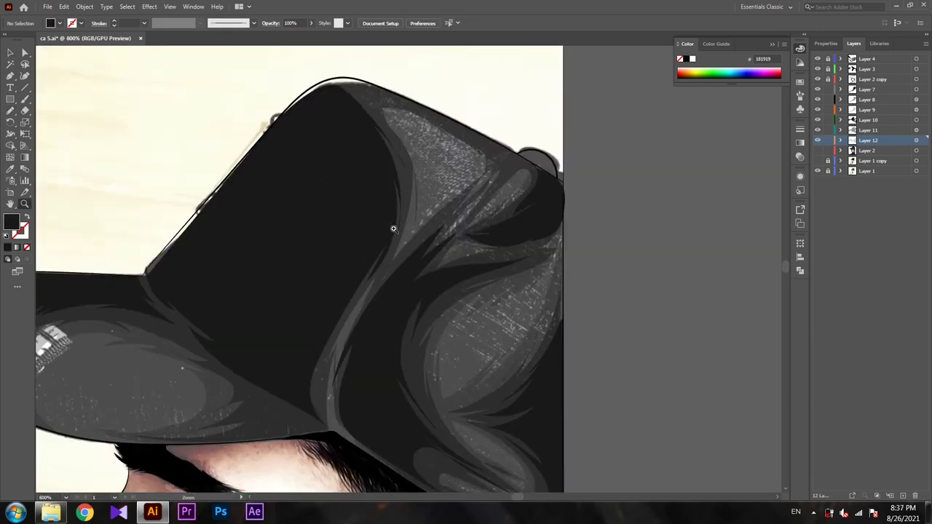
scroll(407, 240, up, 1)
key(n)
mouse_move(368, 454)
mouse_down()
mouse_move(359, 88)
mouse_move(379, 439)
mouse_up()
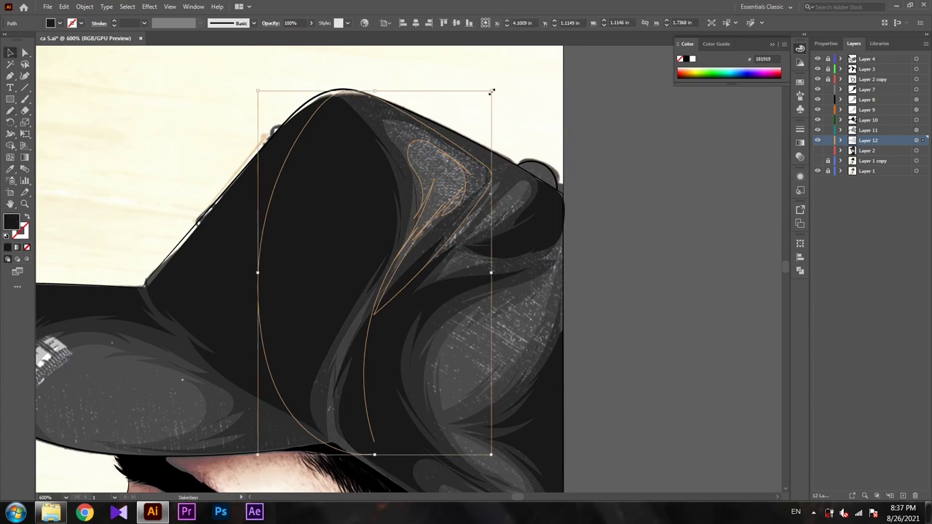
key(z)
alt+click(536, 298)
alt+click(596, 234)
Step: Hide Layer 2 and zoom in on the face and neck
click(817, 171)
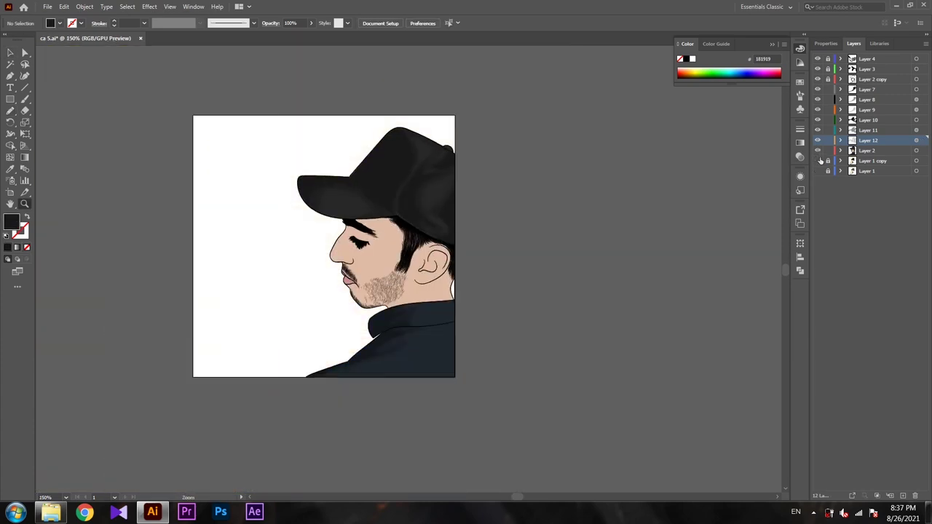
click(818, 170)
click(818, 150)
drag(347, 204, 347, 203)
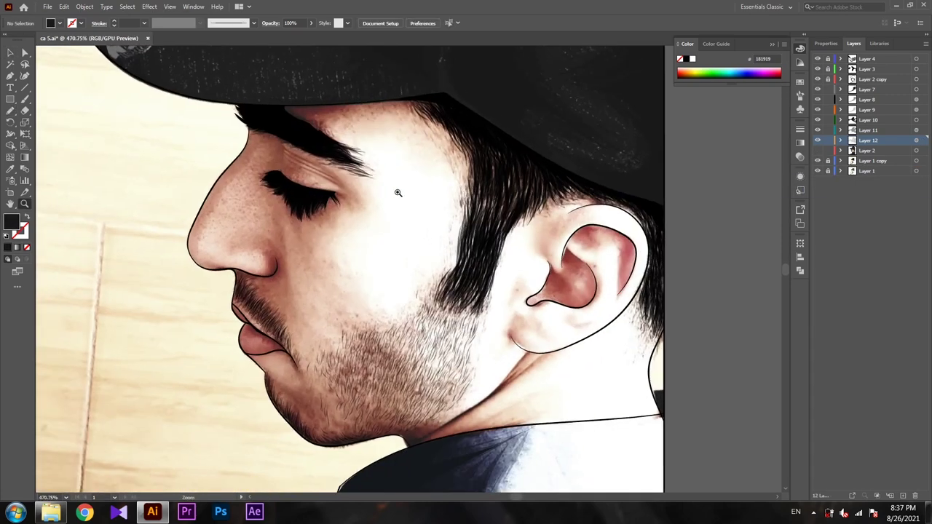
scroll(348, 203, down, 5)
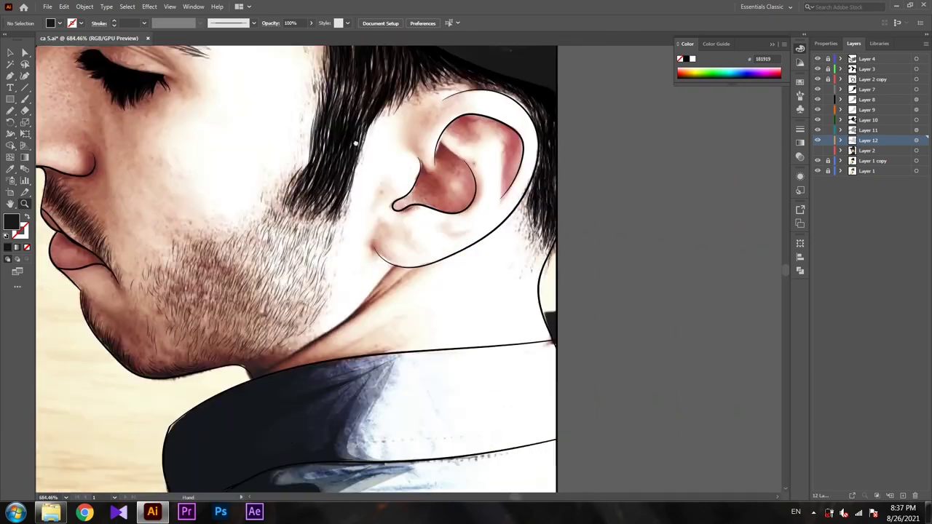
scroll(479, 257, up, 5)
Step: Draw a spiky skin-tone shading shape along the neck crease below the jaw
key(n)
drag(470, 243, 428, 219)
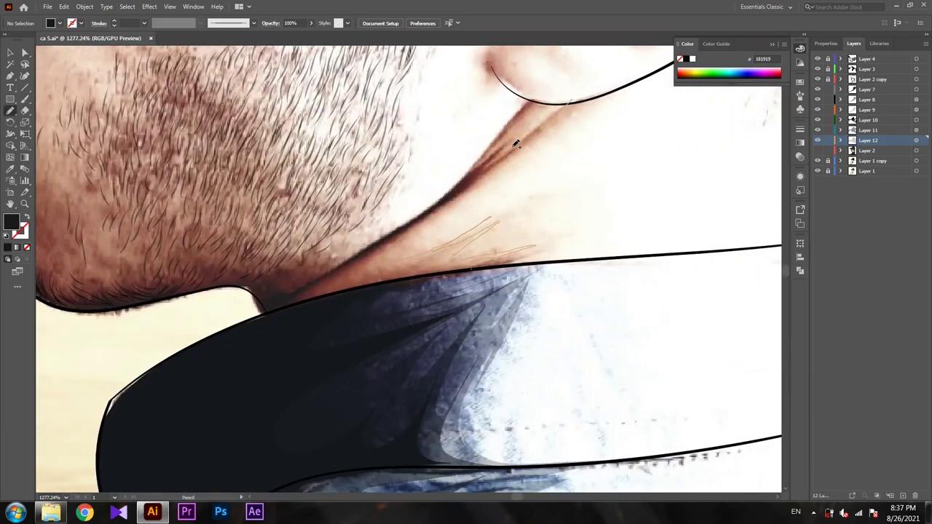
drag(492, 154, 334, 228)
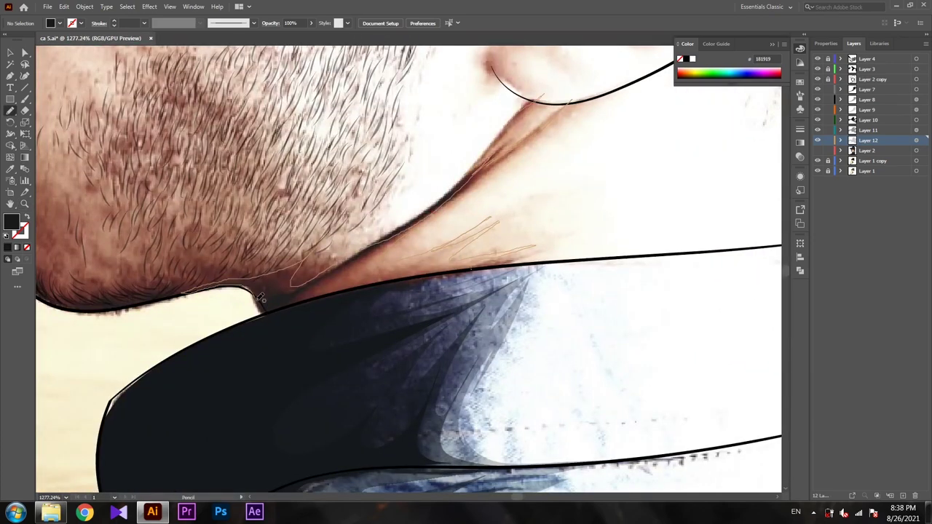
key(v)
click(840, 141)
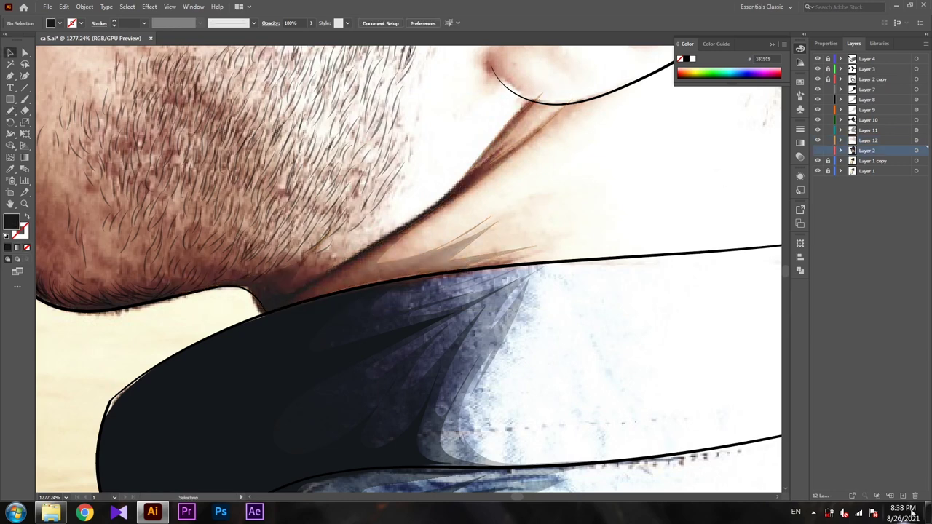
click(840, 140)
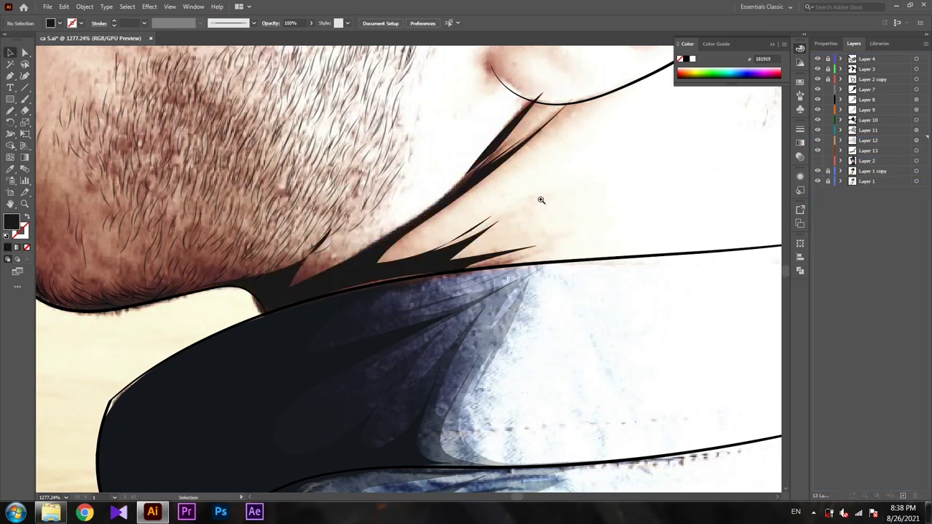
scroll(541, 197, down, 5)
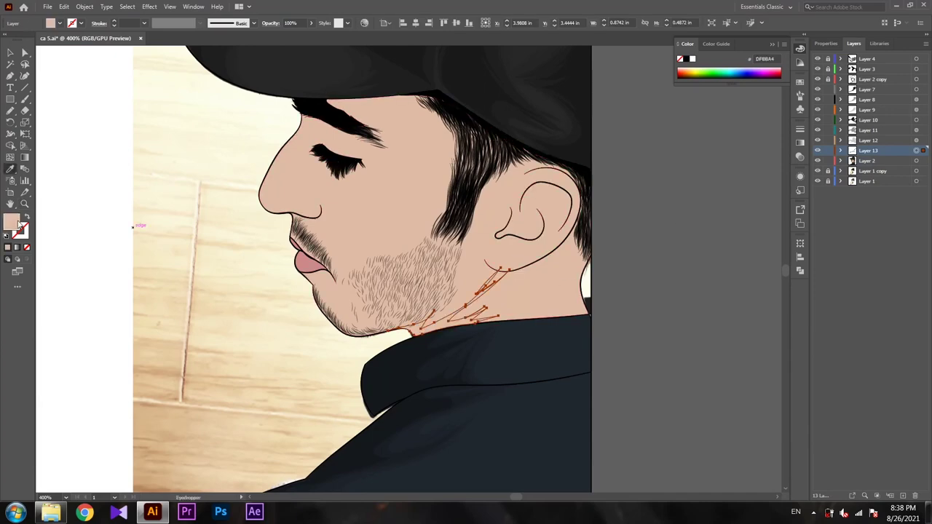
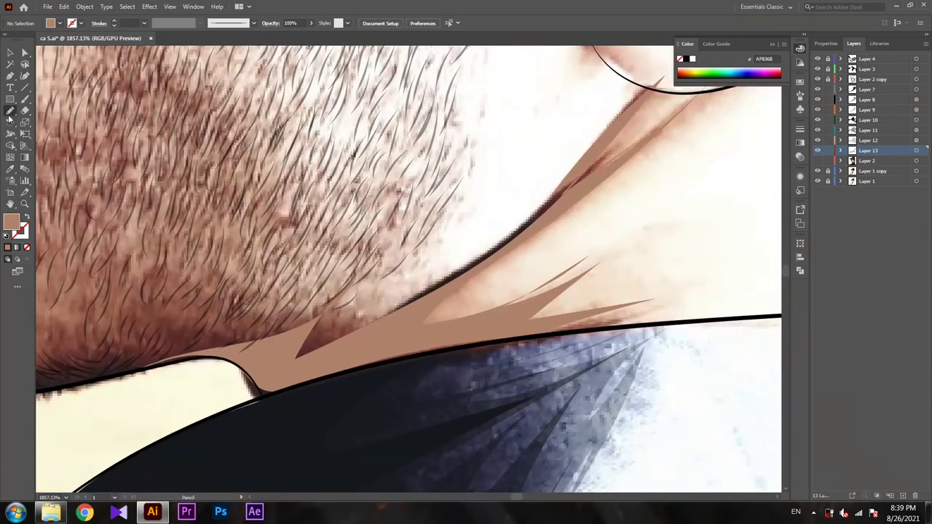
Step: Draw tan shading shapes on the neck under the jaw and along the jaw edge
mouse_move(553, 312)
mouse_down()
mouse_move(597, 250)
mouse_move(590, 193)
mouse_up()
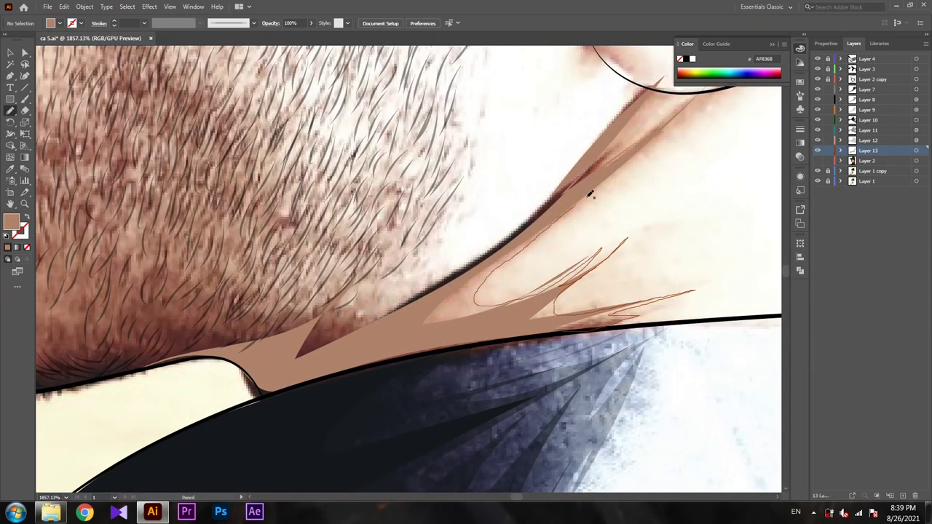
mouse_move(629, 145)
mouse_down()
mouse_move(514, 218)
mouse_move(342, 289)
mouse_up()
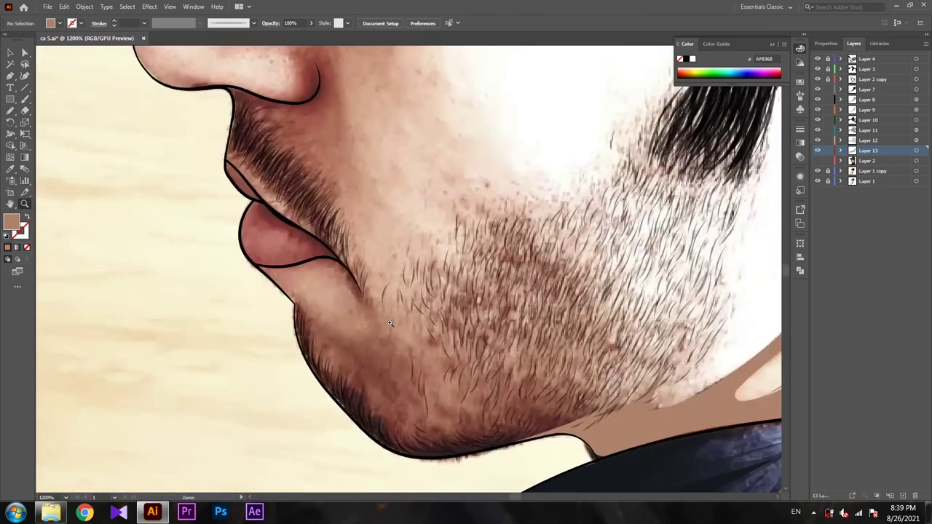
click(389, 322)
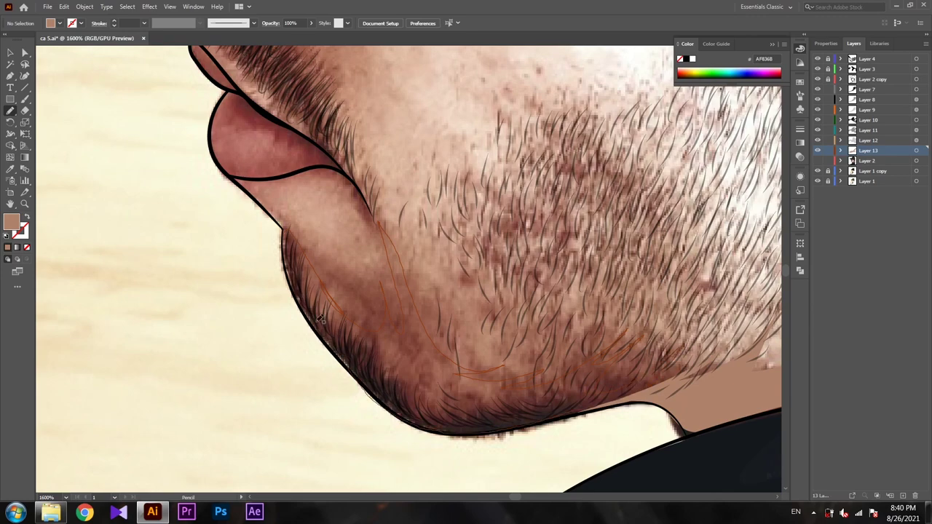
scroll(308, 231, down, 5)
scroll(456, 255, up, 3)
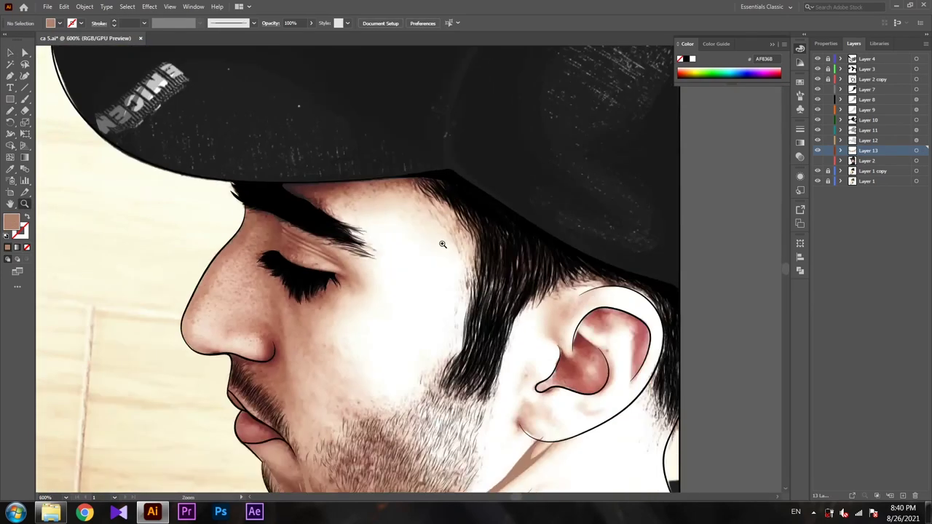
scroll(321, 175, up, 1)
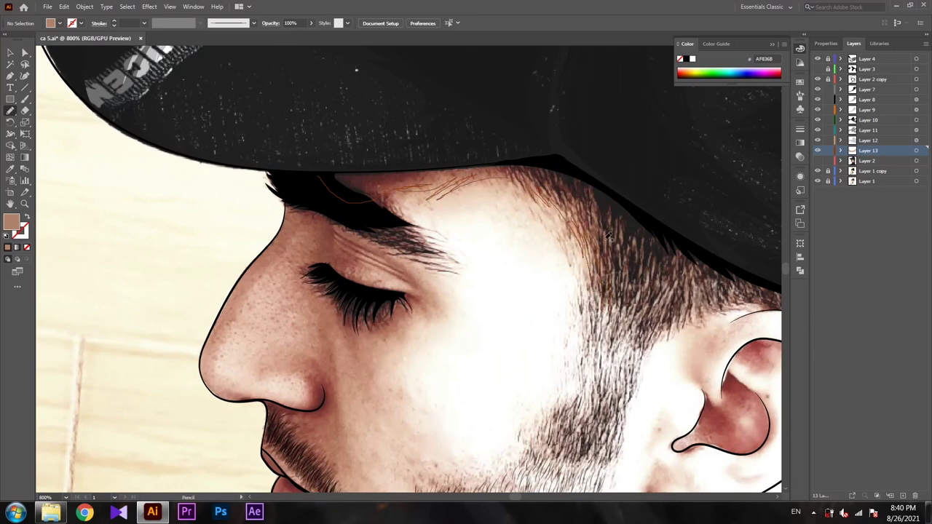
scroll(671, 315, right, 5)
scroll(655, 310, down, 1)
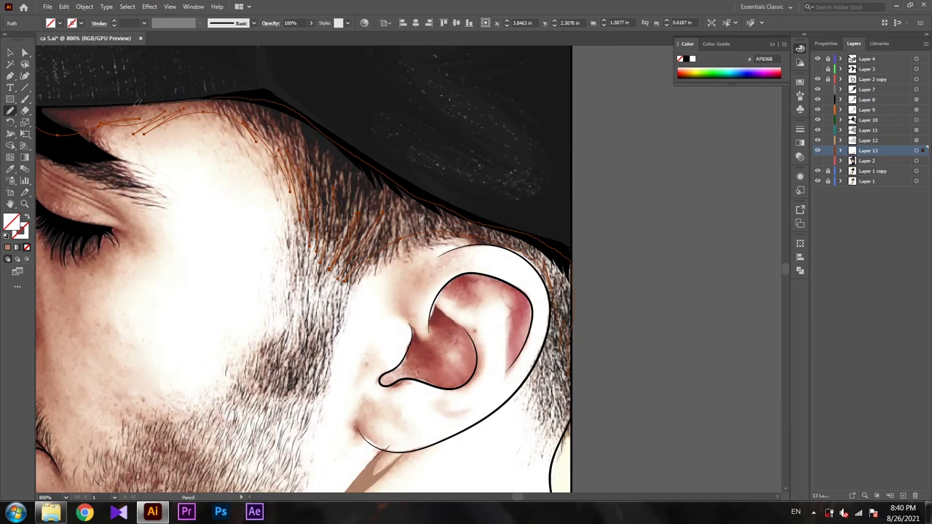
scroll(291, 254, down, 5)
scroll(365, 208, up, 6)
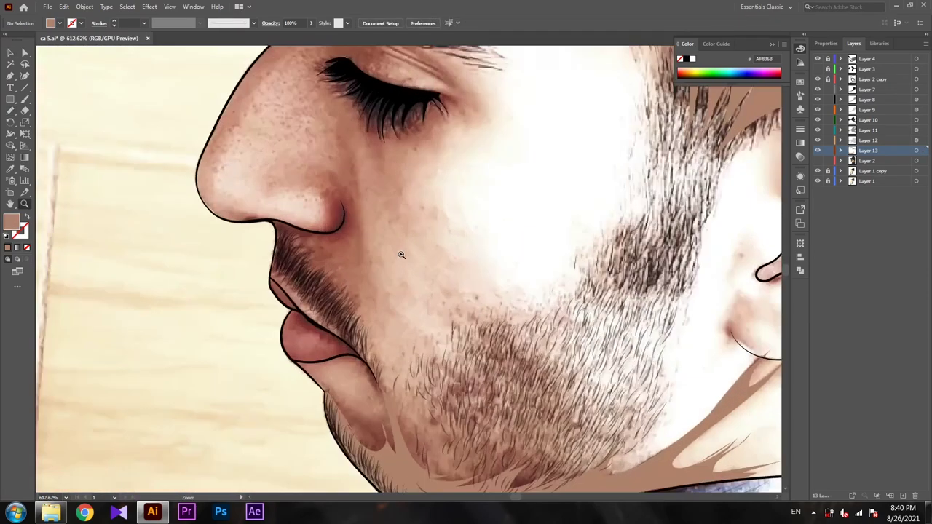
Step: Pencil-draw tan shading strokes at the brow and down the side of the nose to its tip
key(n)
drag(436, 134, 393, 132)
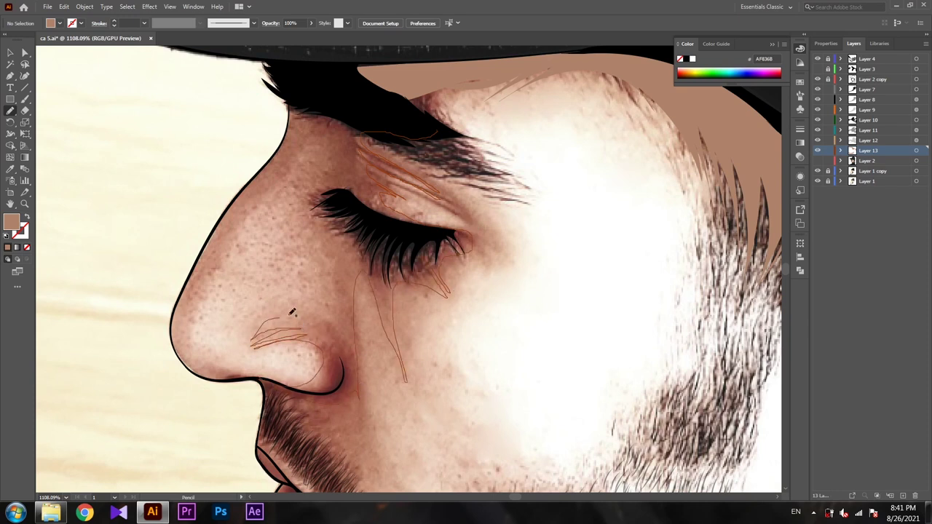
drag(321, 253, 311, 219)
drag(310, 200, 234, 241)
drag(262, 207, 218, 297)
drag(234, 239, 196, 334)
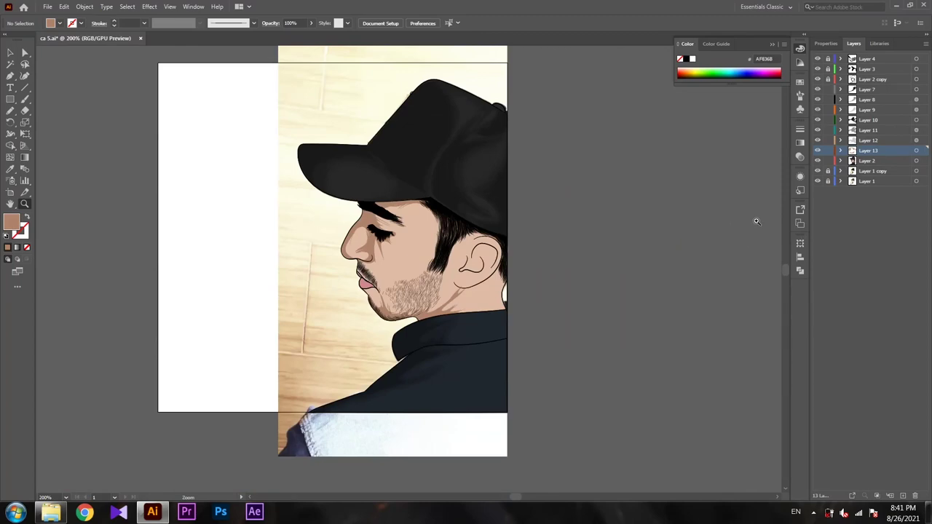
Step: Toggle the reference photo to check the drawing, then undo a trial cheek stroke
click(816, 175)
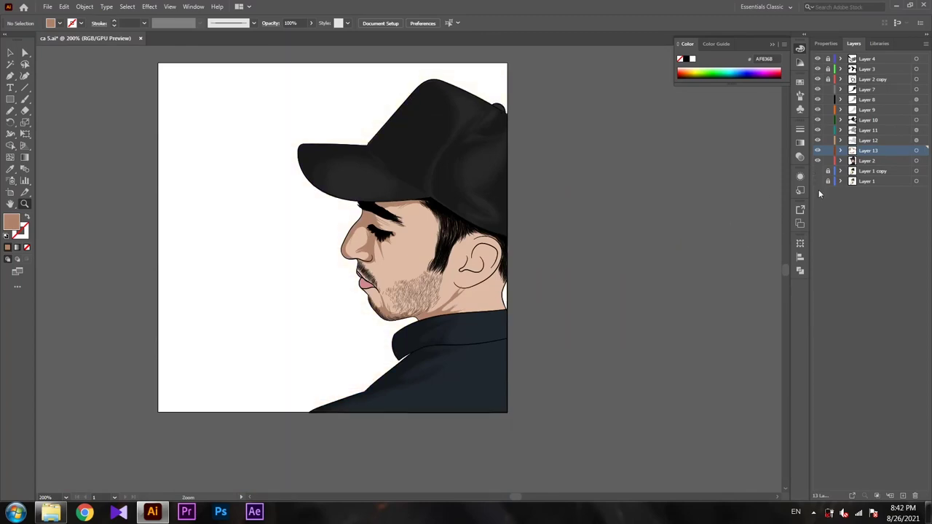
click(817, 175)
drag(405, 270, 533, 287)
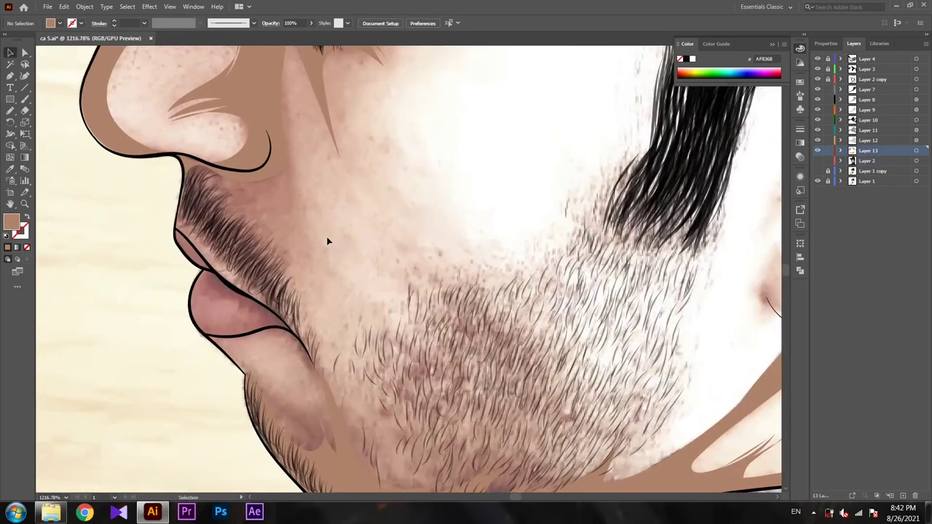
key(n)
drag(284, 143, 306, 259)
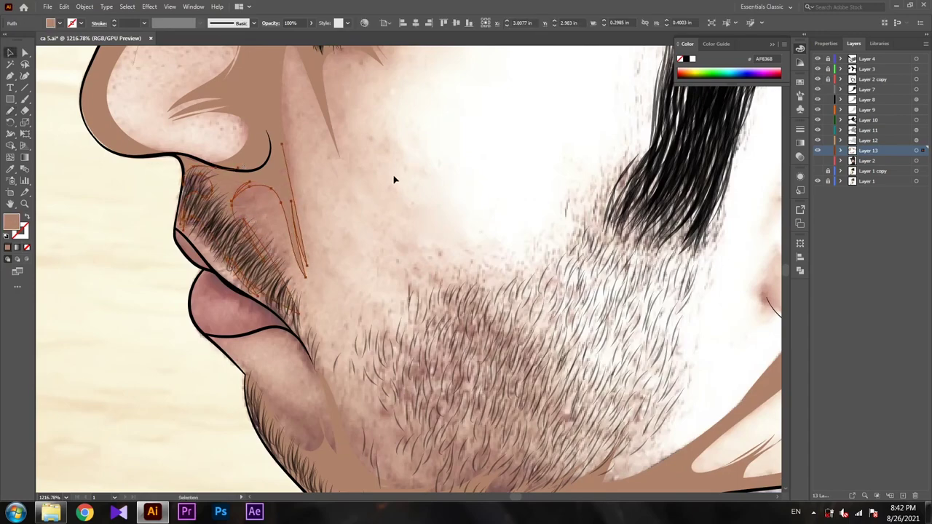
key(ctrl+z)
Step: Draw tan shadow folds inside the upper ear and its inner bowl
key(ctrl+0)
key(z)
mouse_move(466, 295)
mouse_down()
mouse_move(505, 297)
mouse_move(557, 221)
mouse_up()
key(n)
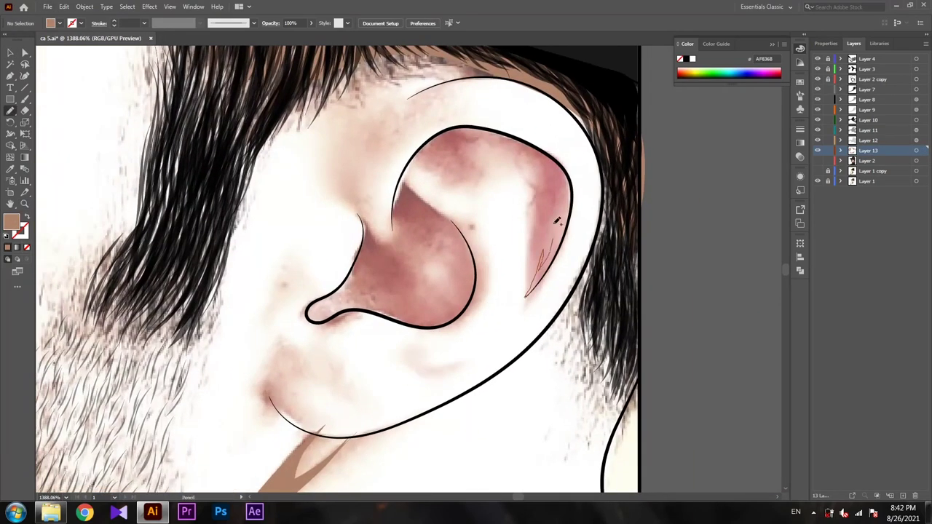
drag(572, 188, 481, 186)
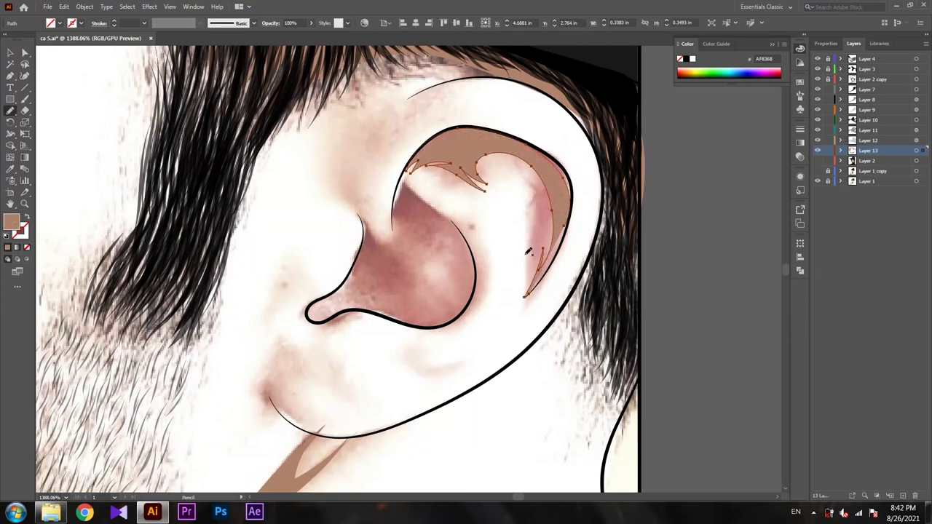
drag(400, 209, 480, 188)
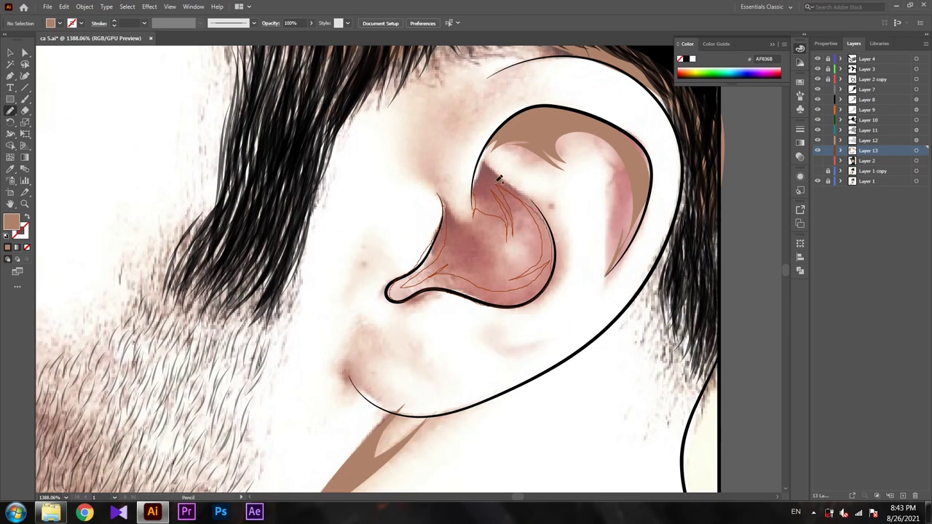
drag(499, 179, 500, 179)
scroll(382, 245, up, 3)
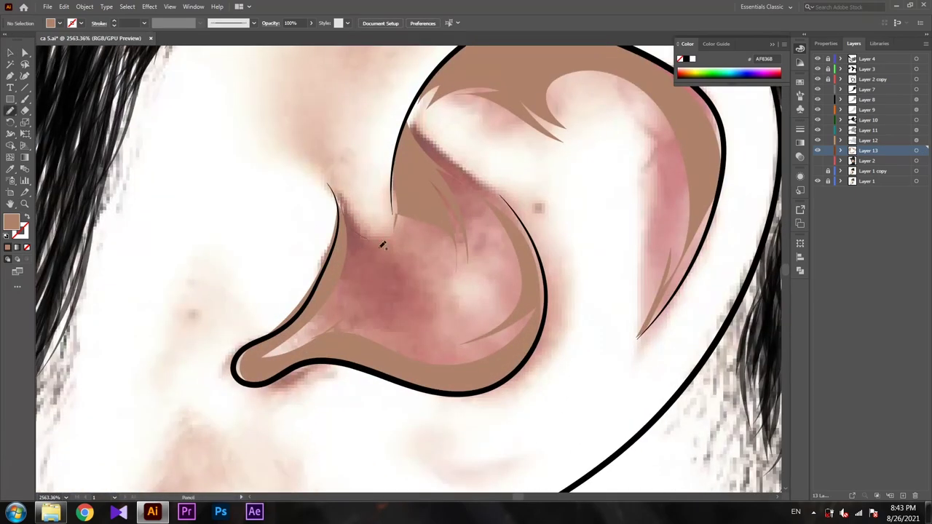
drag(382, 245, 331, 195)
Step: Create a new layer in the Layers panel for more face shading
key(z)
scroll(358, 268, down, 5)
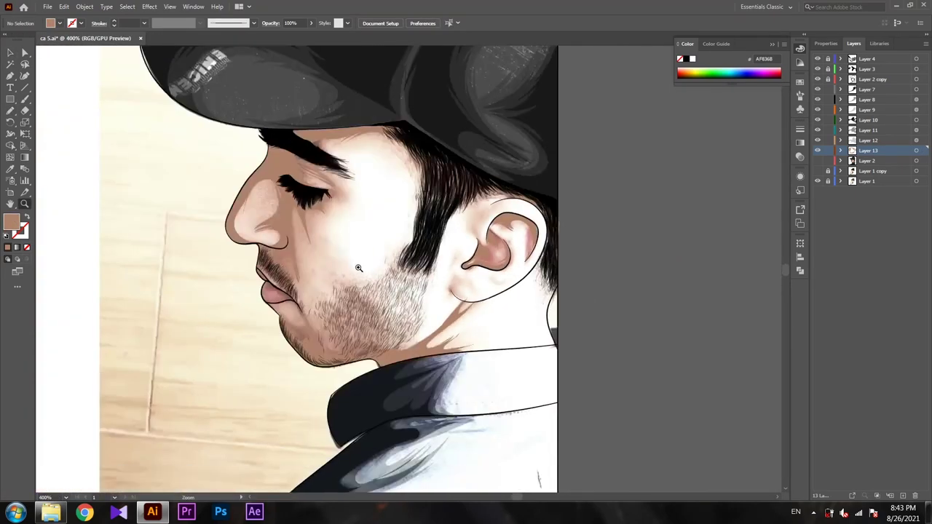
drag(358, 268, 471, 238)
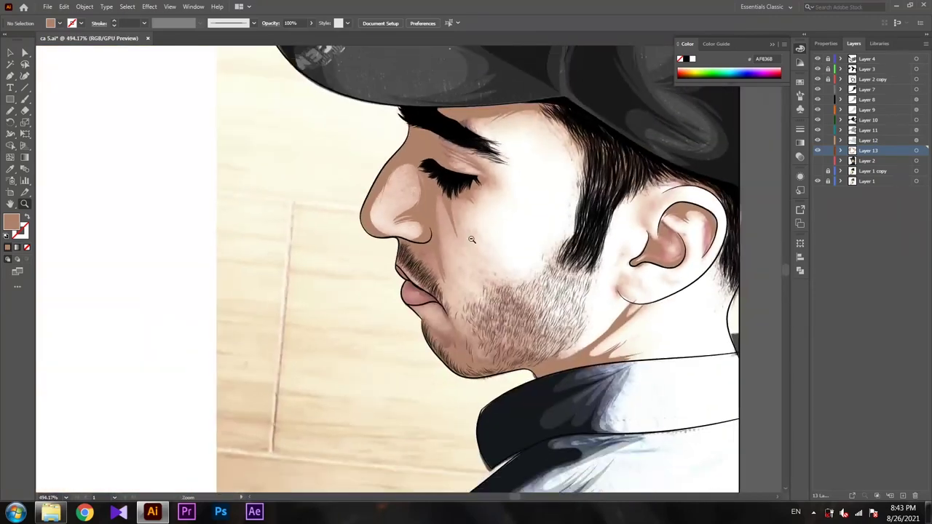
scroll(472, 239, down, 1)
scroll(471, 239, down, 1)
scroll(471, 238, down, 1)
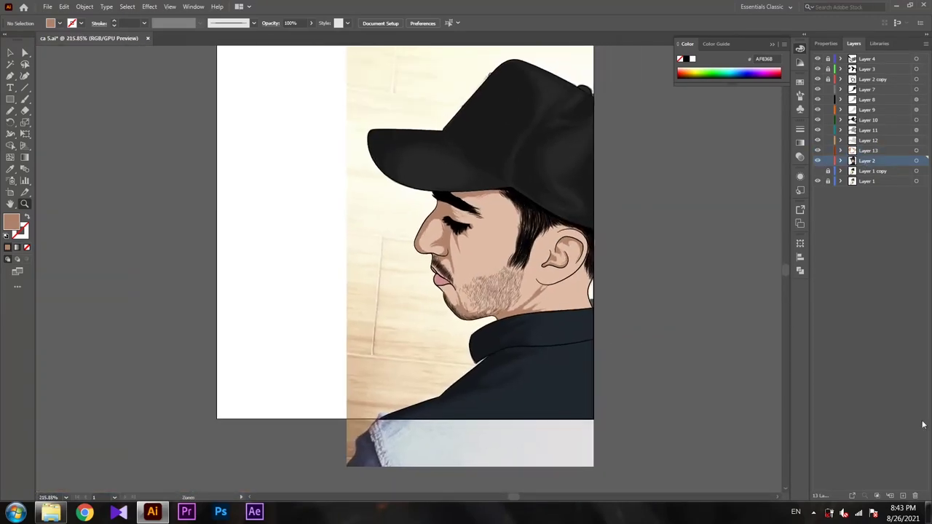
click(902, 496)
mouse_move(482, 254)
mouse_down()
mouse_move(597, 239)
mouse_move(541, 193)
mouse_up()
Step: Target Layer 14 and draw shading strokes along the hairline toward the forehead
key(a)
click(643, 239)
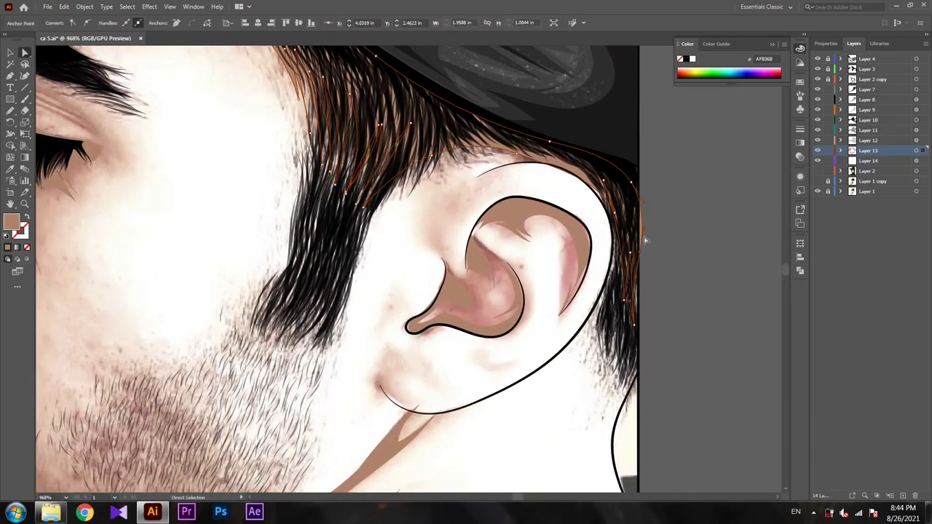
click(655, 218)
click(868, 160)
key(v)
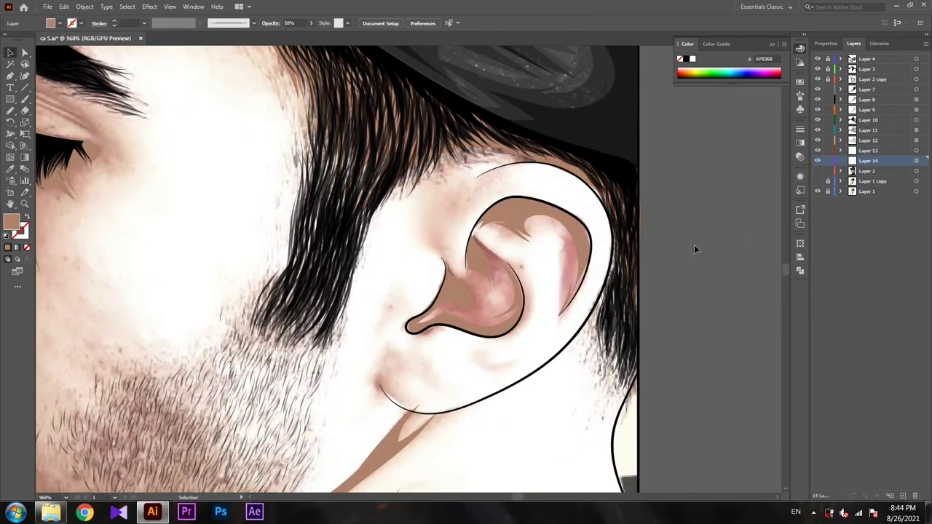
scroll(694, 249, down, 2)
key(n)
drag(641, 293, 620, 322)
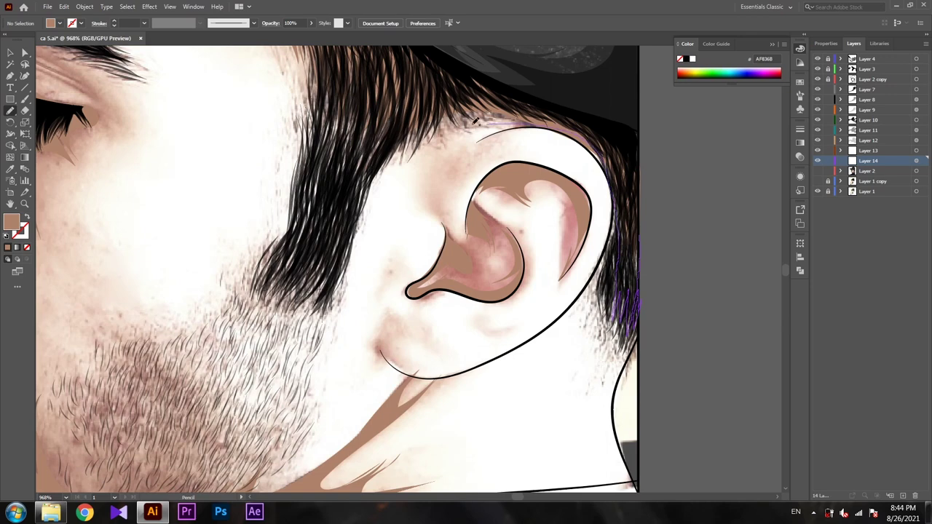
scroll(298, 219, up, 5)
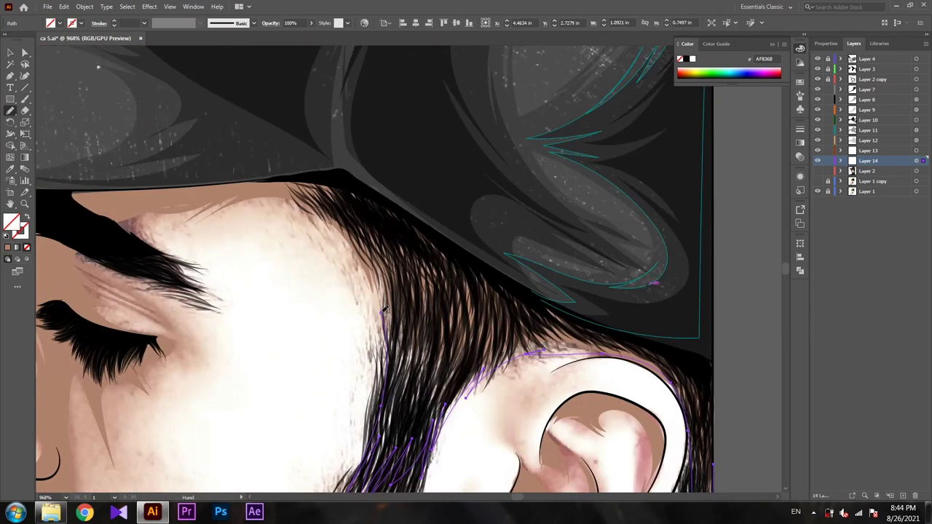
mouse_move(379, 323)
mouse_down()
mouse_move(305, 212)
mouse_move(180, 247)
mouse_up()
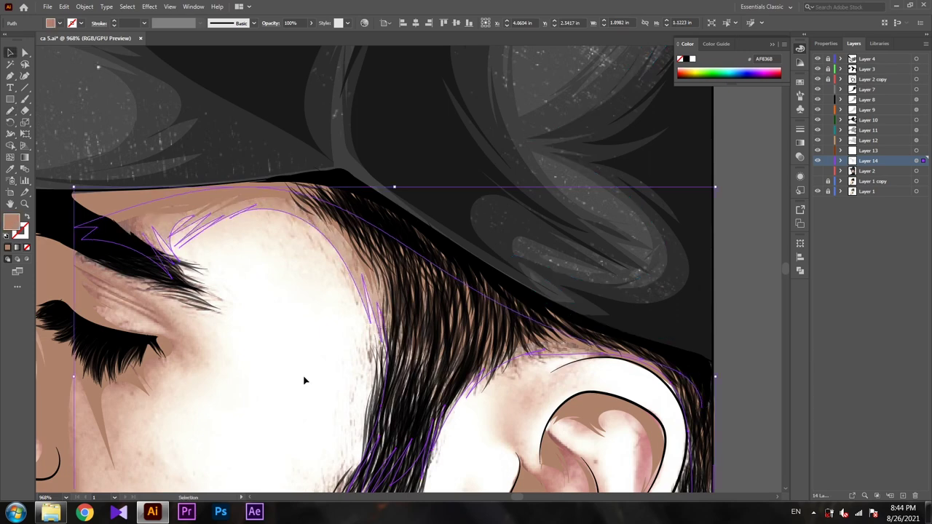
key(ctrl+shift+a)
Step: Add shading strokes along the upper lashes and below the eye
key(z)
click(402, 238)
key(n)
drag(557, 198, 318, 134)
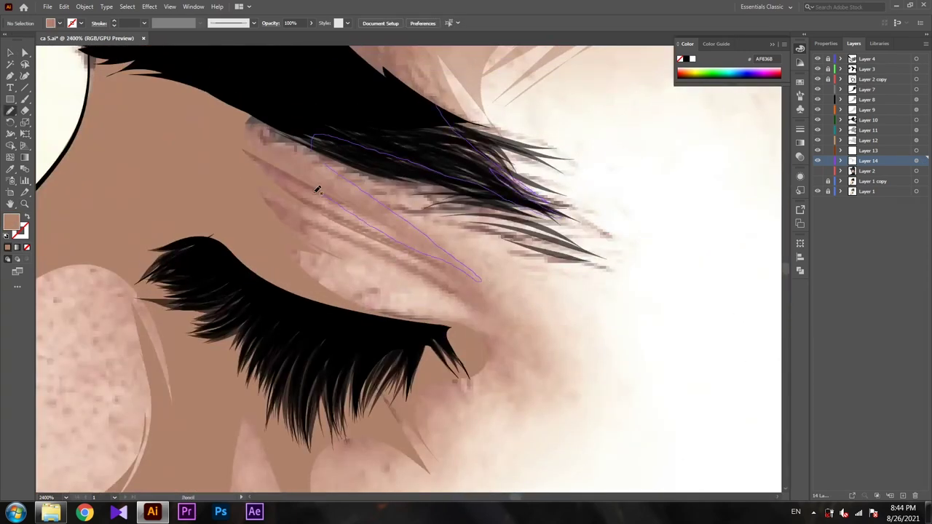
mouse_move(348, 246)
mouse_down()
mouse_move(492, 315)
mouse_move(464, 432)
mouse_up()
drag(437, 393, 465, 480)
scroll(466, 436, down, 5)
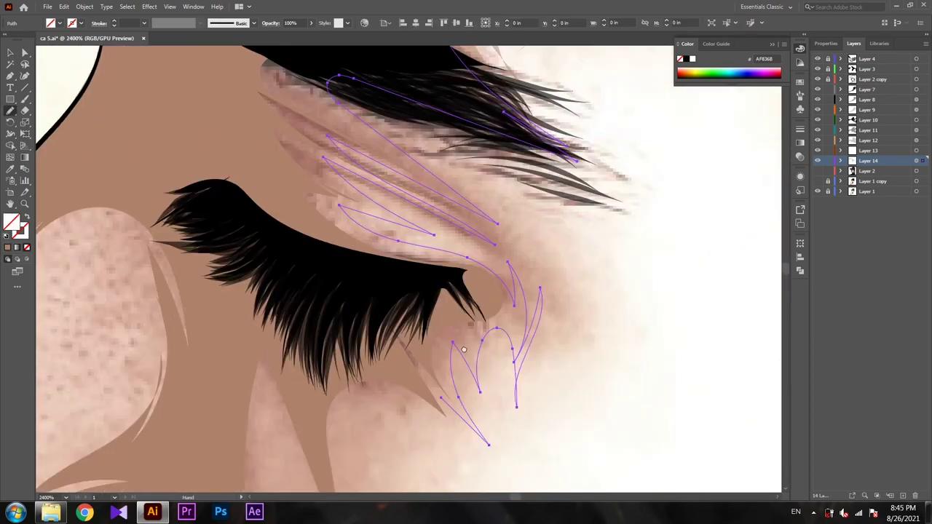
drag(439, 252, 474, 316)
drag(368, 288, 400, 473)
Step: Extend a shading stroke down the cheek to the jawline
key(z)
alt+click(393, 299)
key(n)
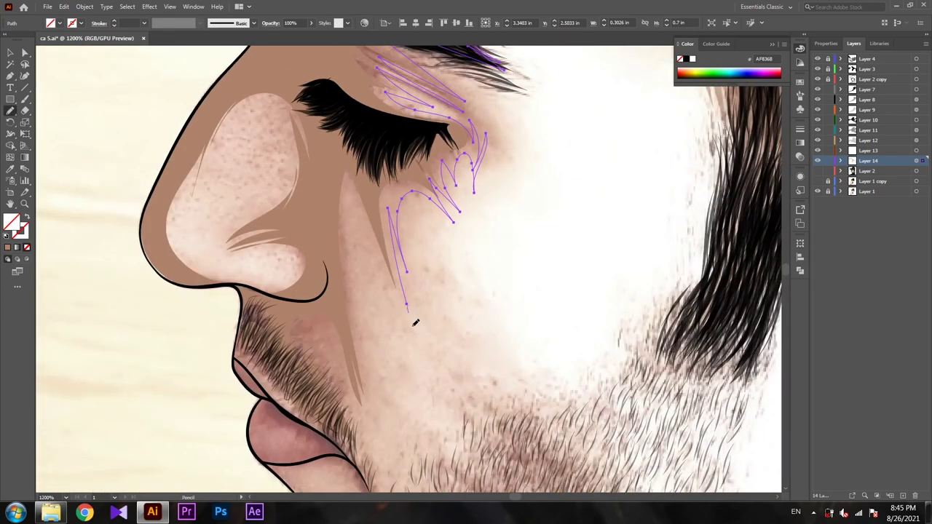
drag(357, 286, 382, 458)
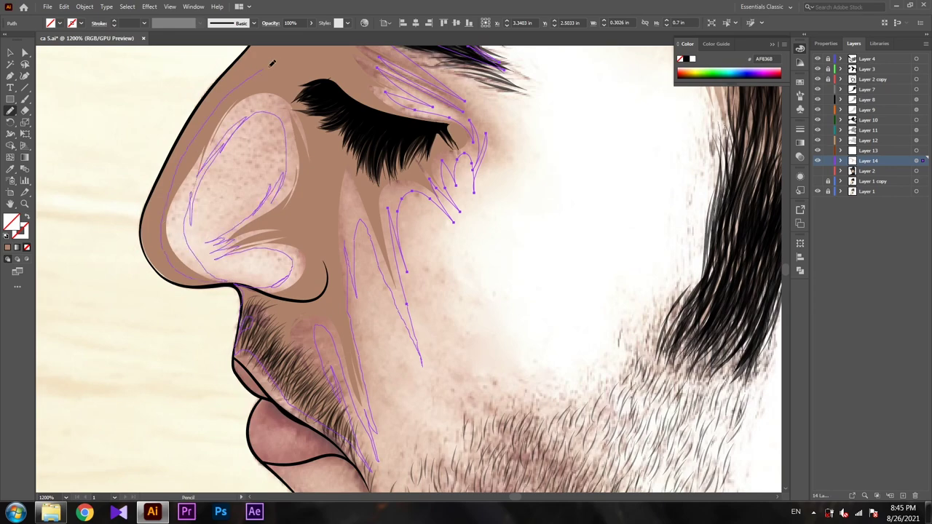
drag(271, 64, 250, 259)
key(ctrl+shift+a)
Step: Draw a zigzag shading shape on the neck from the collar up to the chin
scroll(429, 277, down, 10)
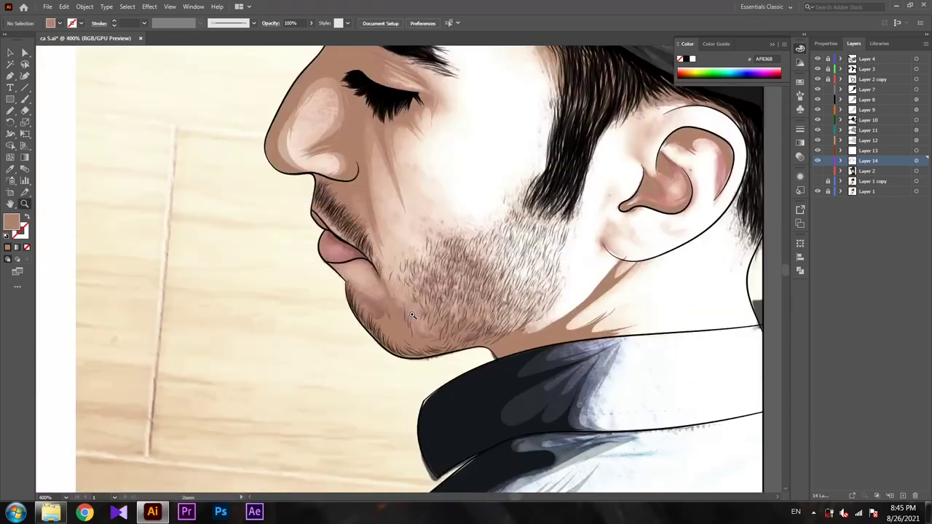
scroll(437, 305, down, 5)
scroll(440, 327, down, 5)
mouse_move(440, 328)
mouse_down()
mouse_move(458, 256)
mouse_move(345, 297)
mouse_move(432, 172)
mouse_move(295, 286)
mouse_move(245, 284)
mouse_move(185, 312)
mouse_up()
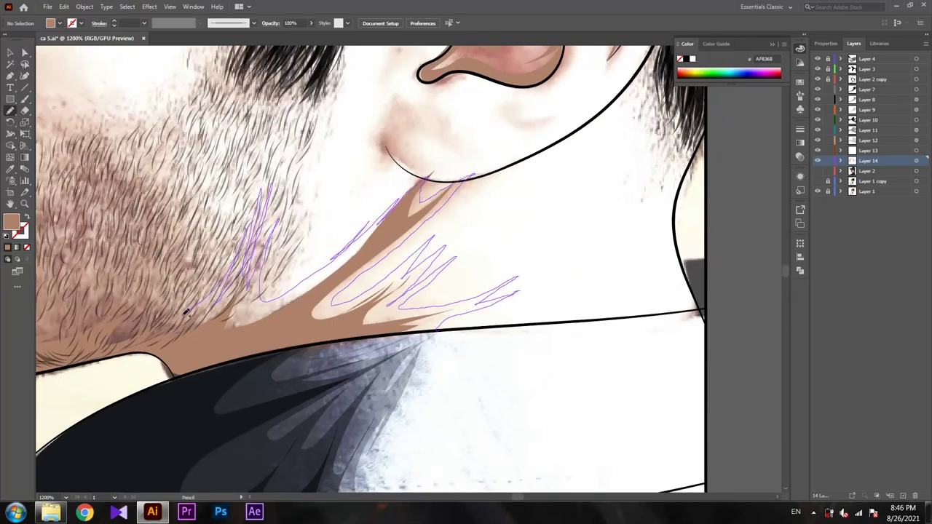
drag(114, 289, 102, 283)
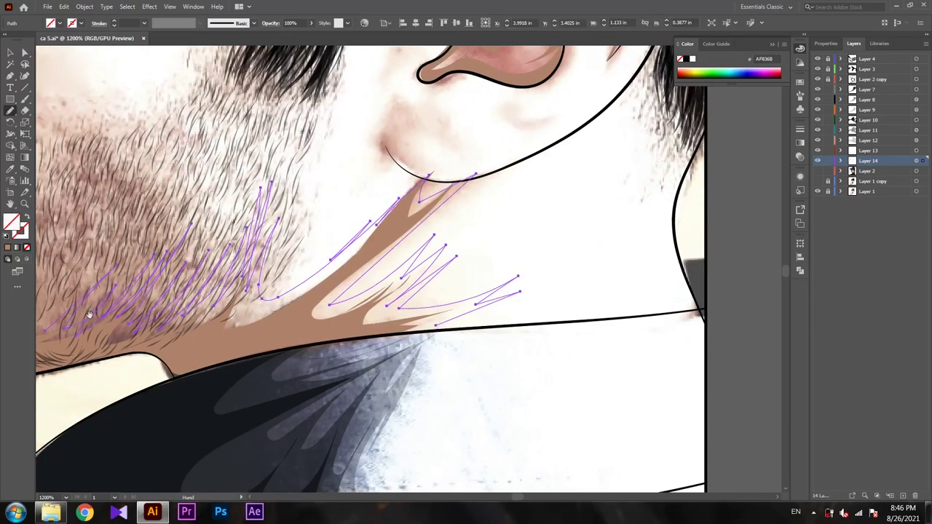
drag(58, 331, 538, 343)
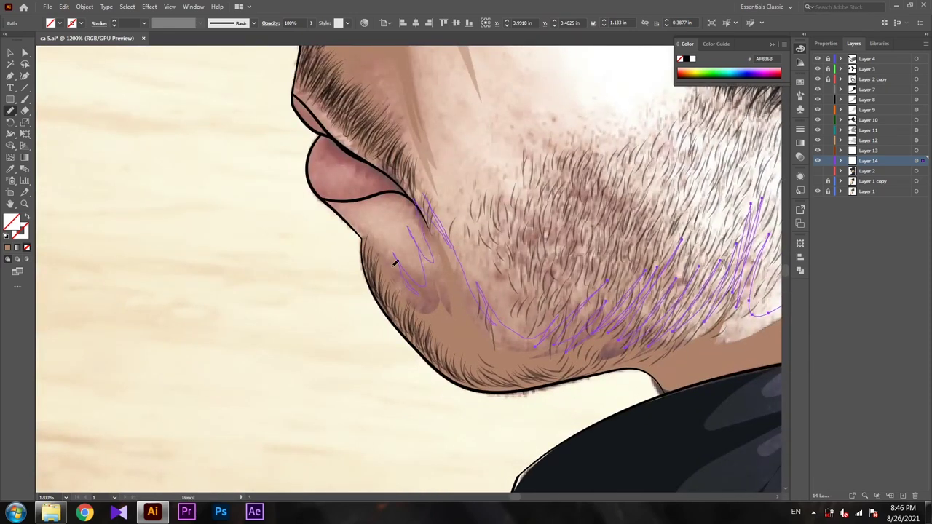
drag(640, 358, 354, 331)
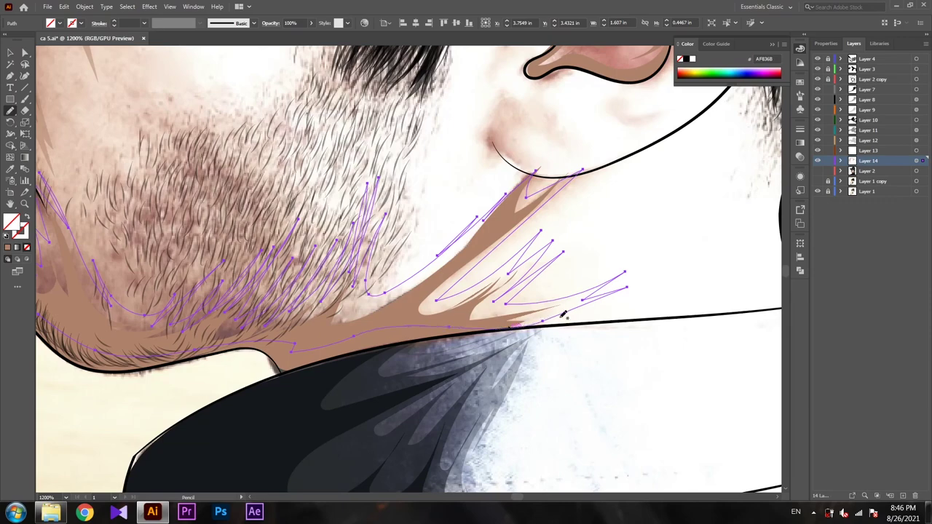
scroll(554, 313, down, 3)
scroll(510, 310, down, 2)
scroll(466, 306, down, 2)
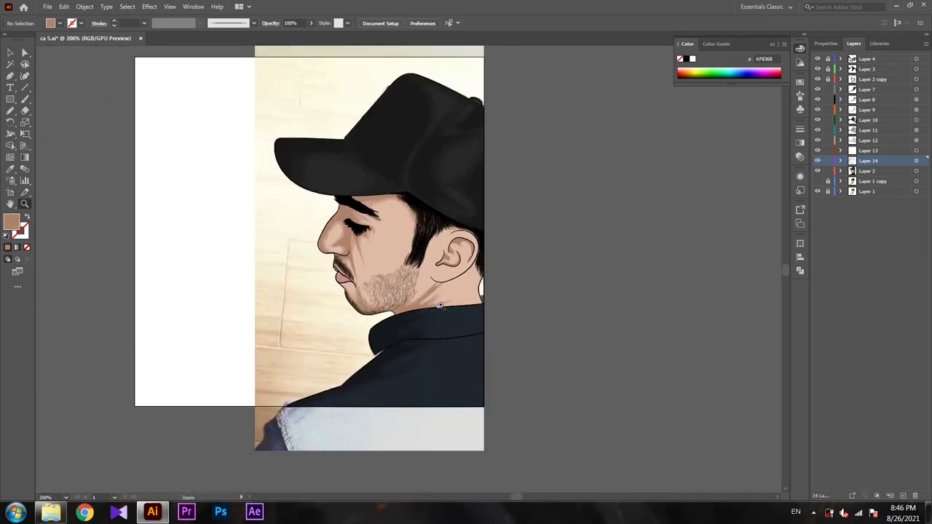
Step: Pencil-draw tan shading near the earlobe and up the inner ear
scroll(444, 266, up, 6)
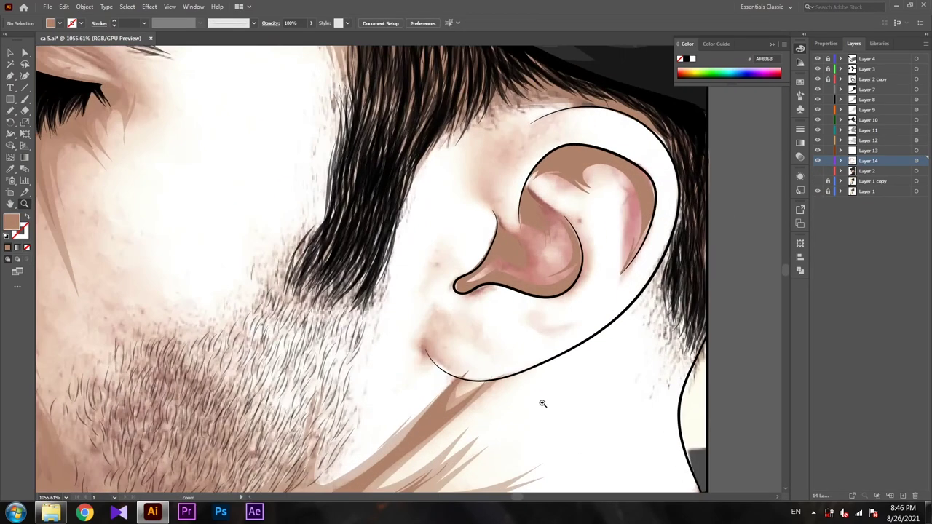
scroll(444, 265, up, 2)
key(n)
mouse_move(408, 305)
mouse_down()
mouse_move(468, 312)
mouse_move(451, 370)
mouse_move(474, 364)
mouse_up()
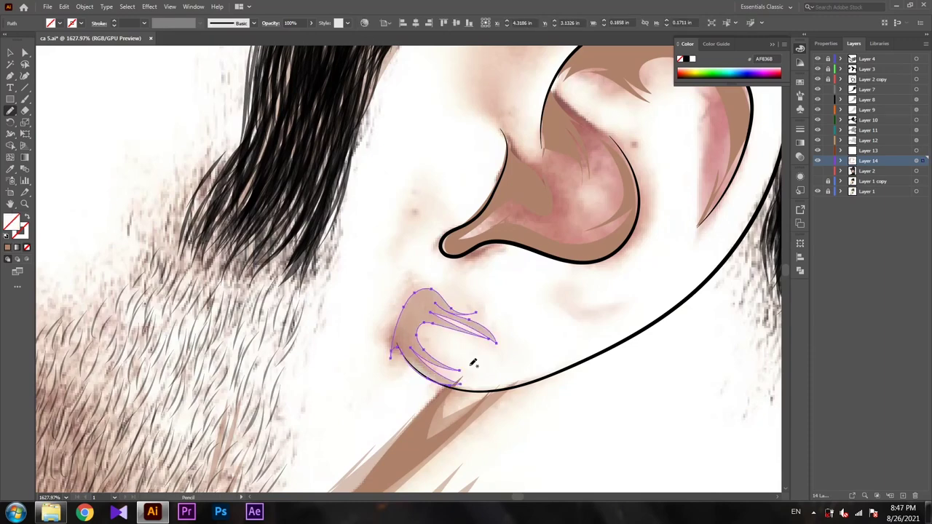
mouse_move(604, 308)
mouse_down()
mouse_move(561, 196)
mouse_move(452, 212)
mouse_up()
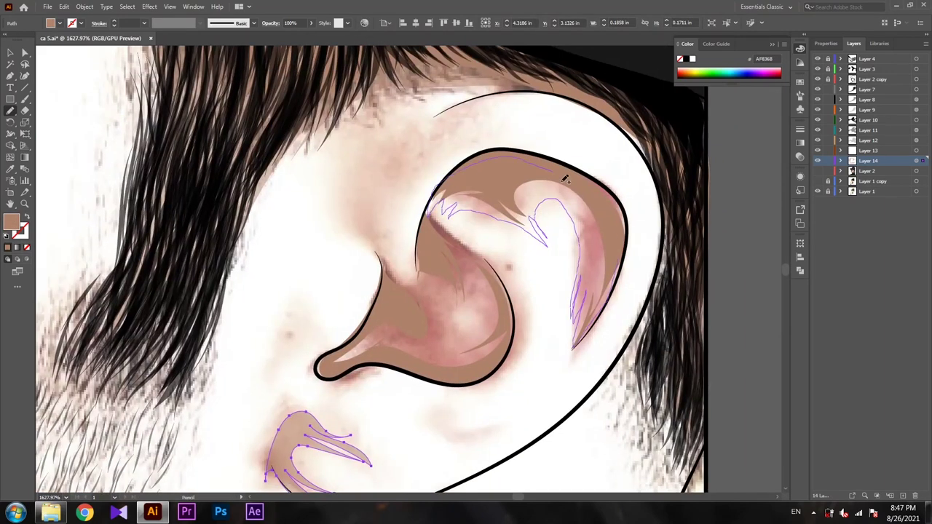
drag(565, 179, 560, 182)
key(ctrl+shift+a)
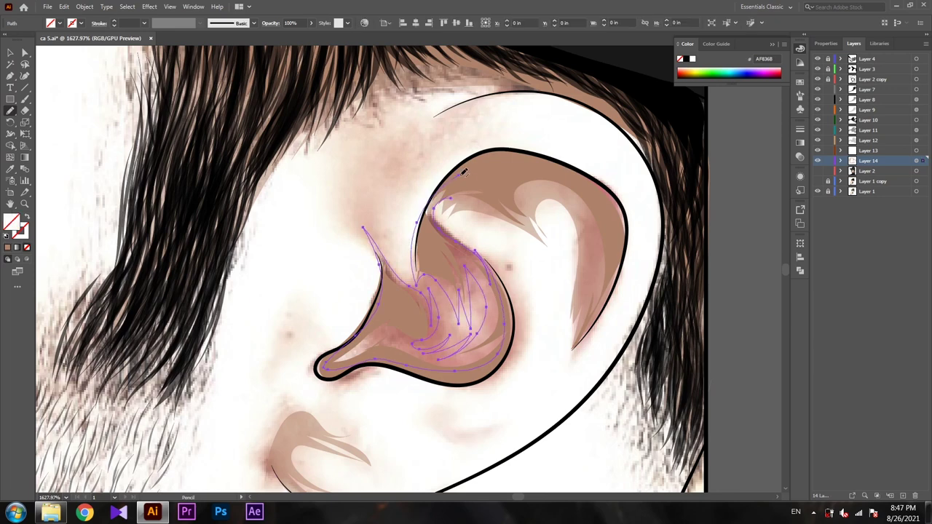
Step: Zoom out to the whole artboard, select Layer 14 and add a new layer
key(ctrl+shift+a)
alt+click(437, 277)
alt+click(387, 268)
alt+click(387, 268)
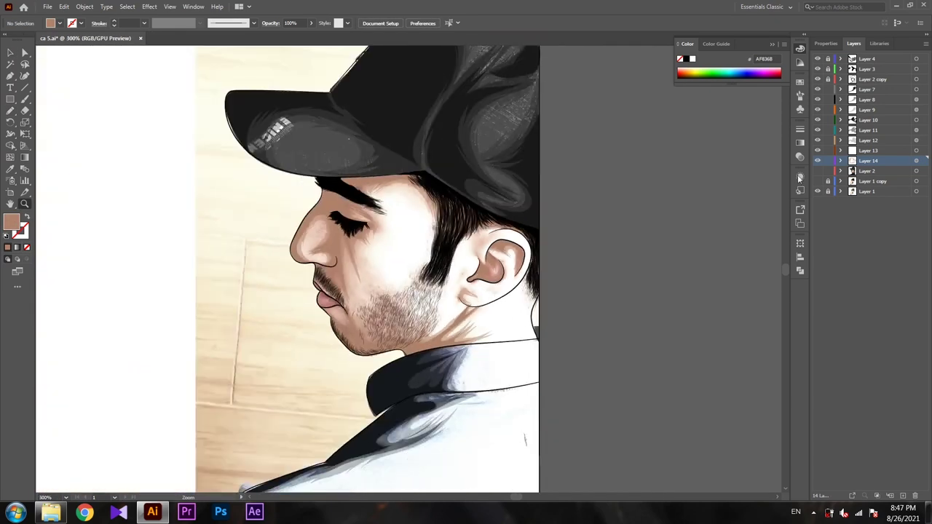
alt+click(386, 342)
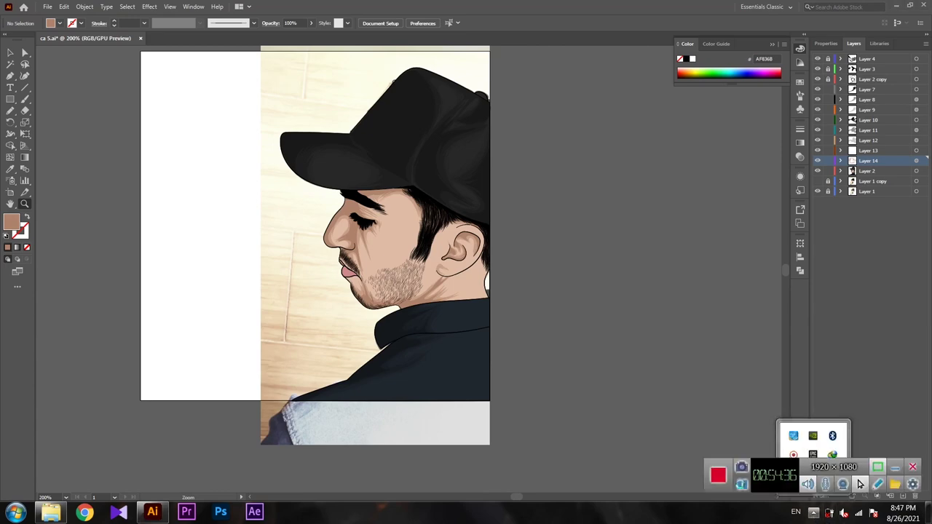
click(916, 161)
key(ctrl+l)
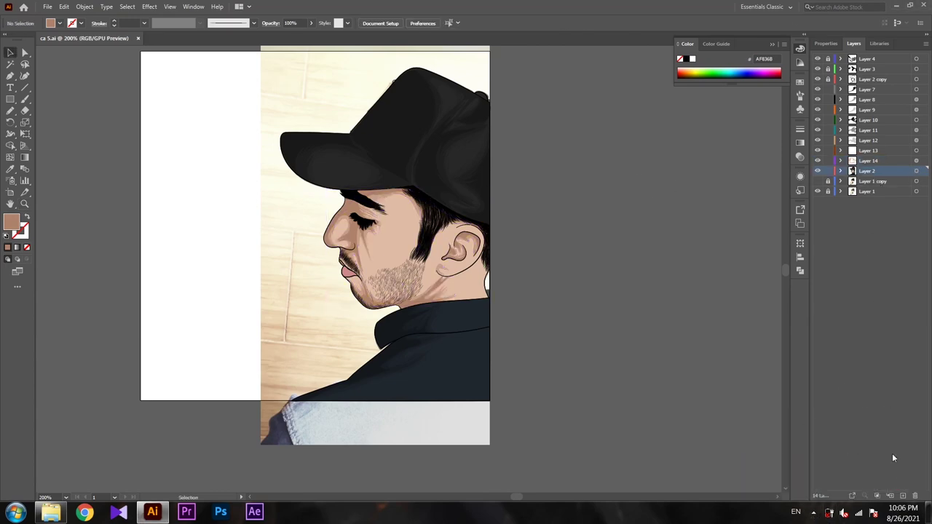
Step: Set the new layer's opacity to 25% and draw a thin shading stroke on the chin
click(270, 22)
click(420, 228)
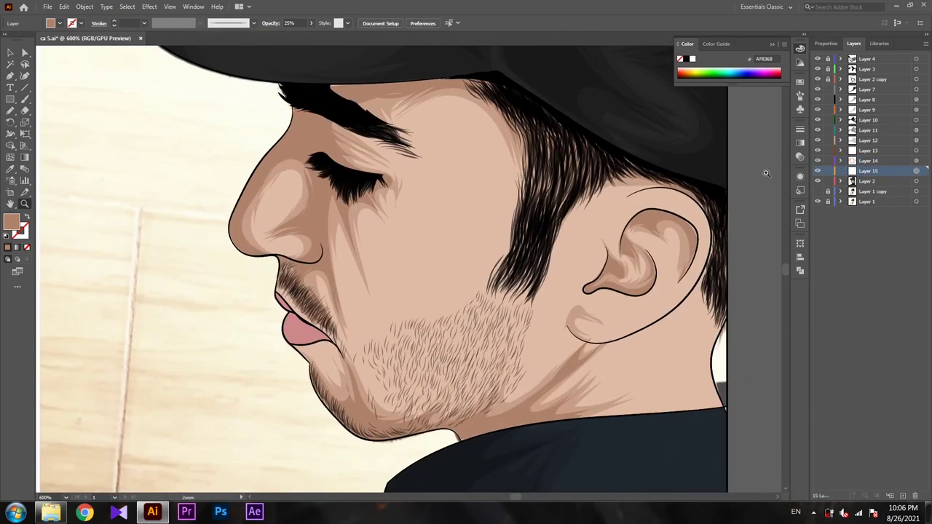
click(432, 245)
key(n)
mouse_move(348, 290)
mouse_down()
mouse_move(466, 218)
mouse_move(385, 165)
mouse_move(353, 158)
mouse_move(393, 80)
mouse_move(117, 158)
mouse_up()
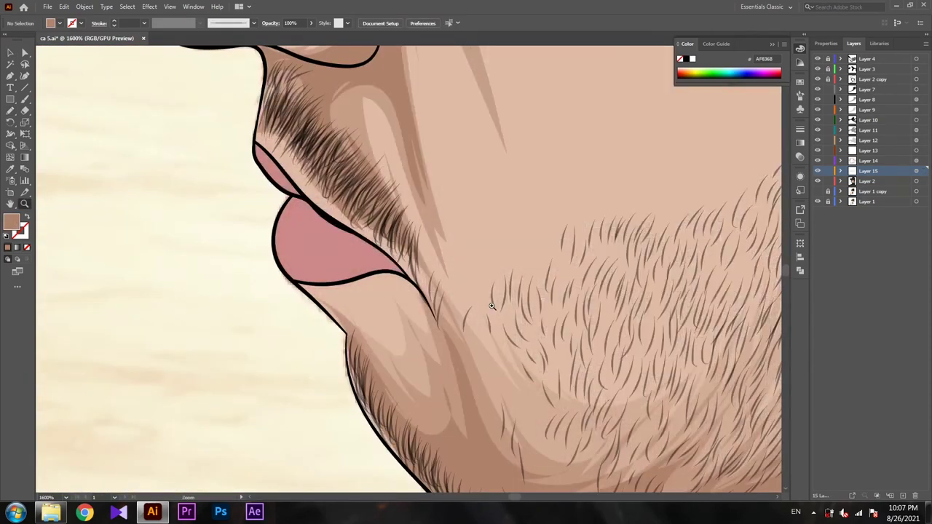
Step: Add shading strokes at the temple and over the sideburn hair
scroll(688, 197, down, 5)
scroll(603, 191, up, 4)
scroll(603, 192, up, 1)
key(n)
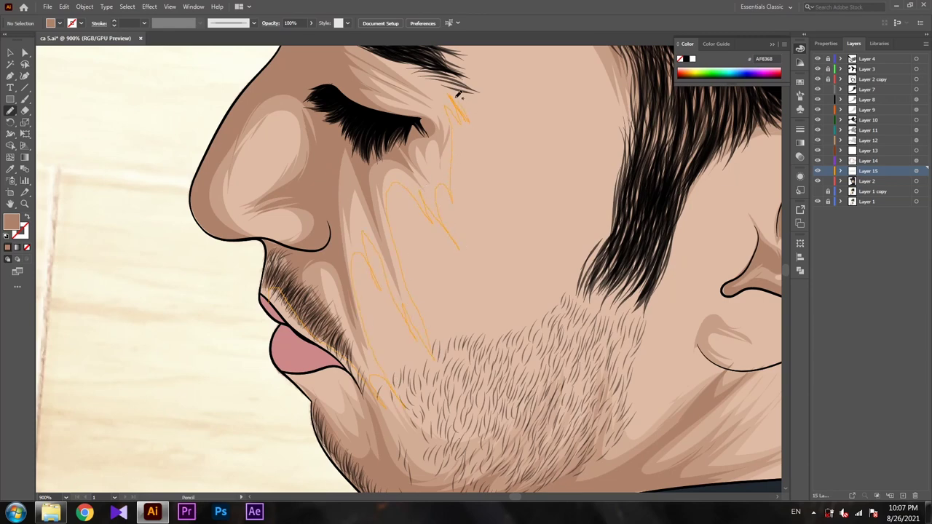
drag(457, 94, 456, 79)
scroll(458, 219, up, 6)
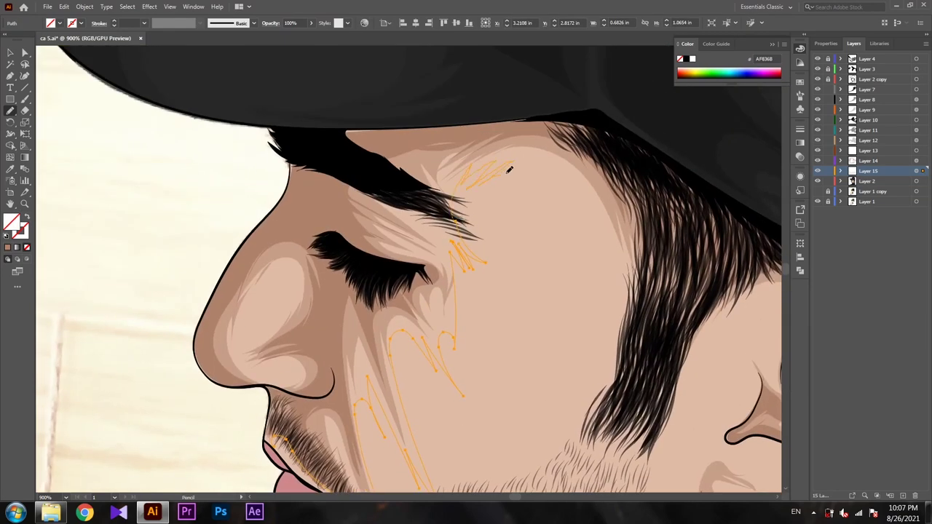
drag(635, 323, 627, 397)
drag(666, 356, 648, 448)
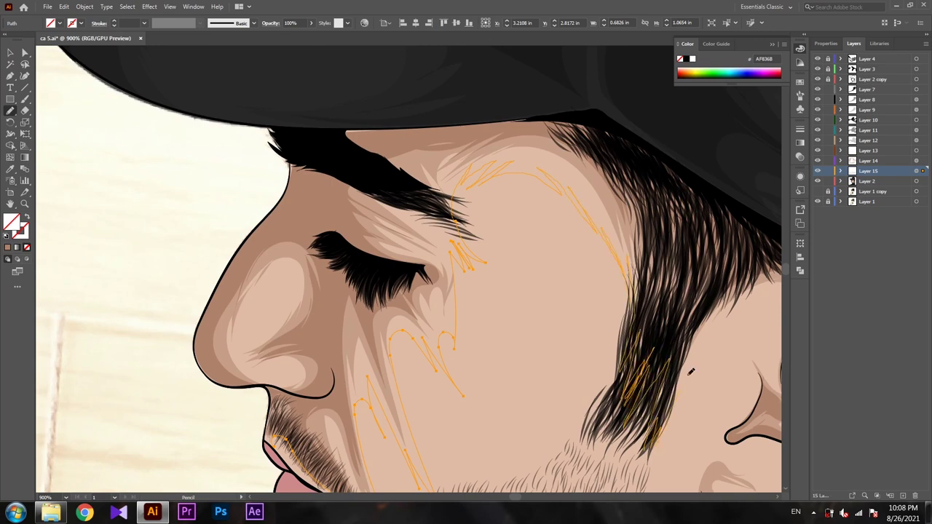
Step: Draw a highlight stroke up the nose
drag(764, 302, 448, 242)
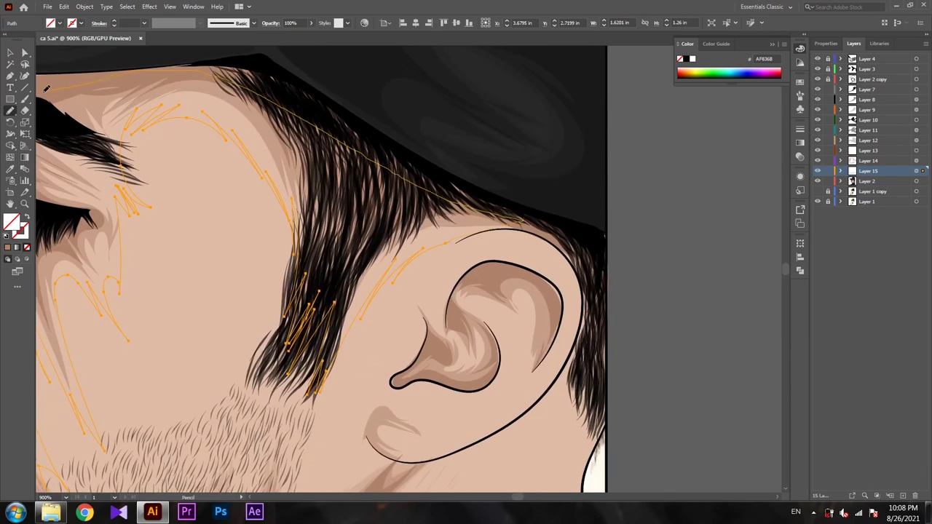
drag(88, 115, 540, 104)
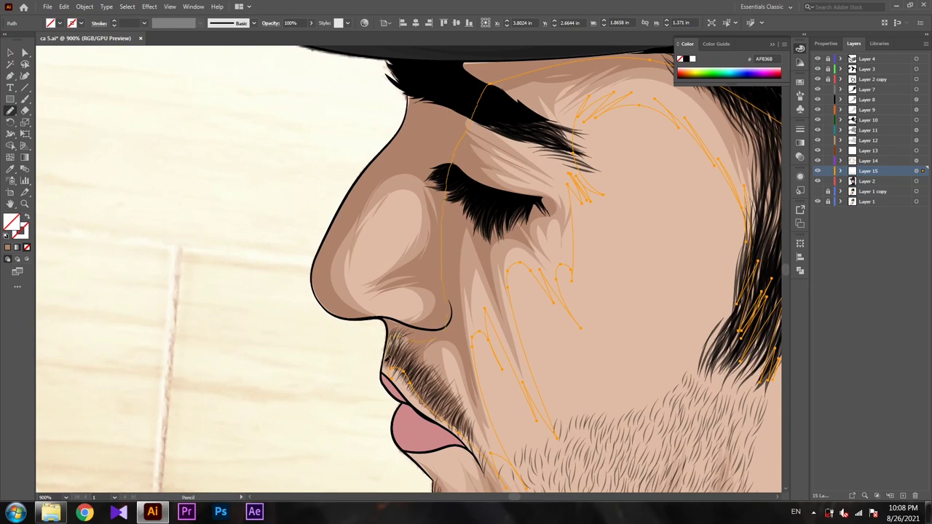
key(ctrl+shift+a)
scroll(408, 328, down, 2)
scroll(469, 292, up, 3)
scroll(469, 293, up, 2)
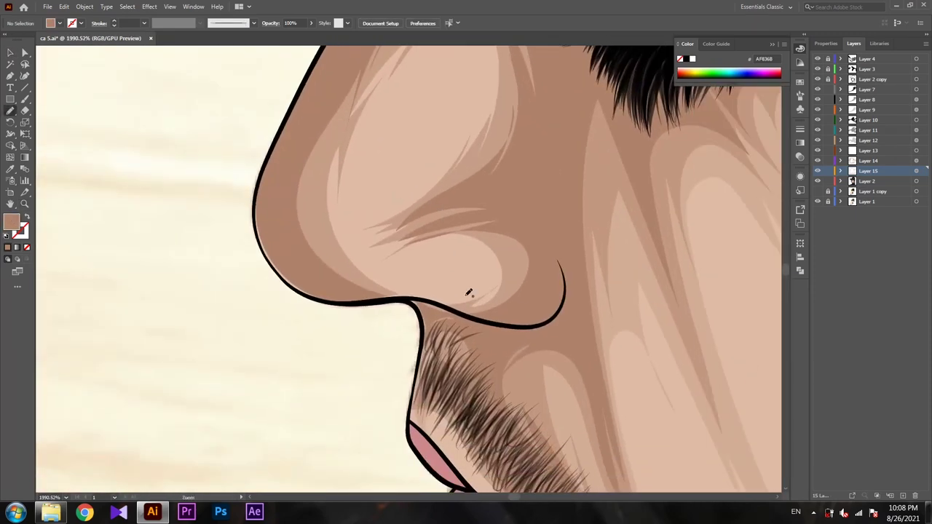
scroll(407, 190, up, 3)
drag(356, 361, 389, 254)
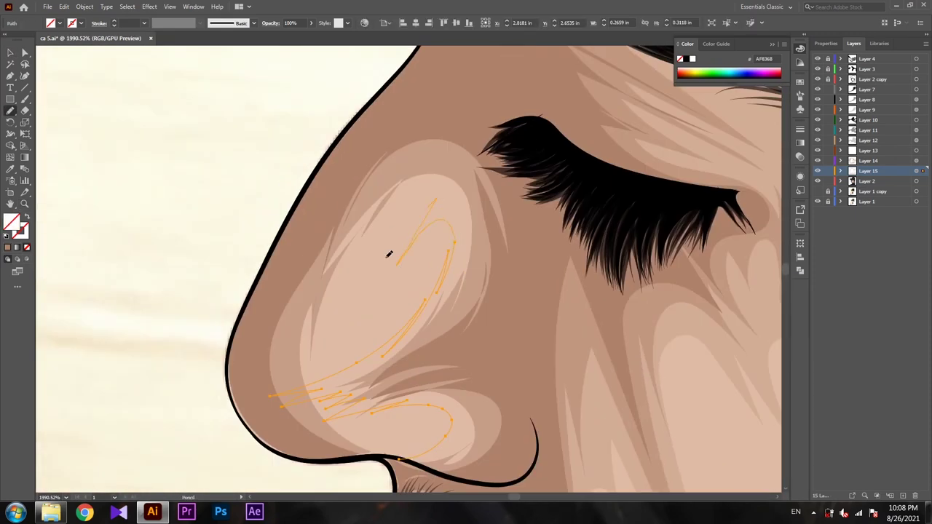
scroll(229, 270, down, 3)
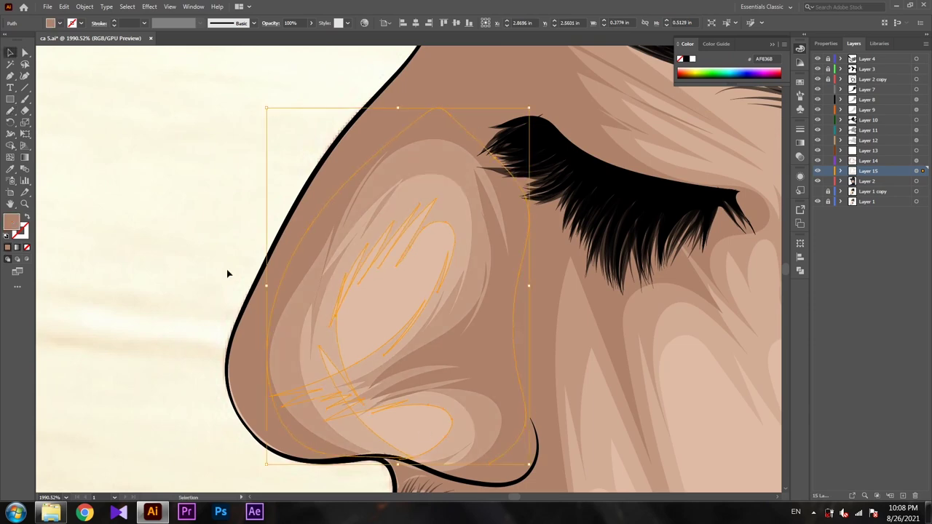
key(ctrl+shift+a)
scroll(229, 270, down, 5)
Step: Check against the reference photo, then shade along the inner ear and below the earlobe
click(817, 181)
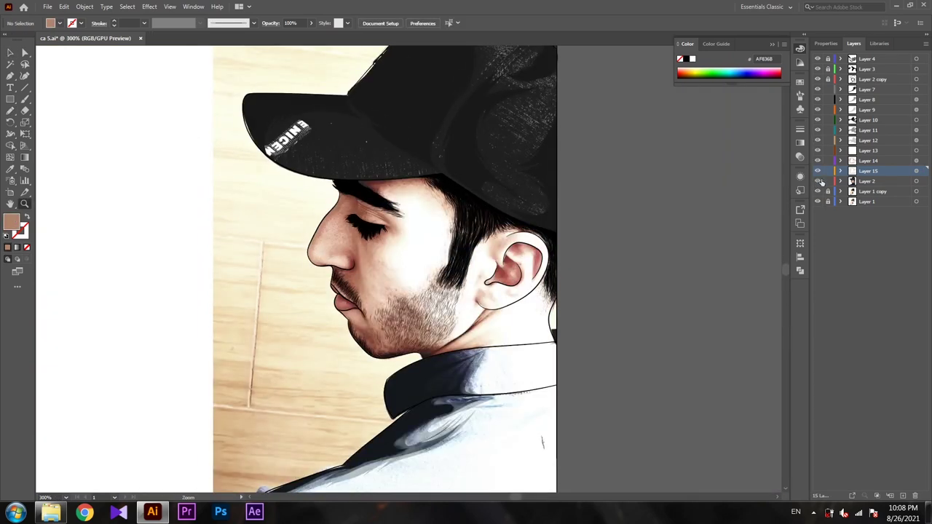
scroll(507, 318, down, 1)
scroll(561, 266, up, 5)
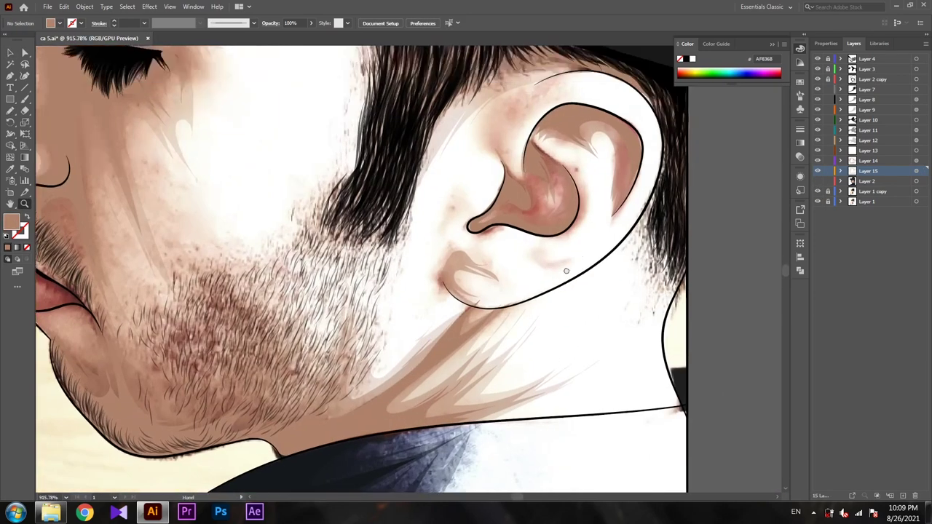
scroll(526, 199, up, 3)
key(n)
mouse_move(389, 234)
mouse_down()
mouse_move(423, 72)
mouse_move(501, 74)
mouse_up()
drag(668, 217, 316, 403)
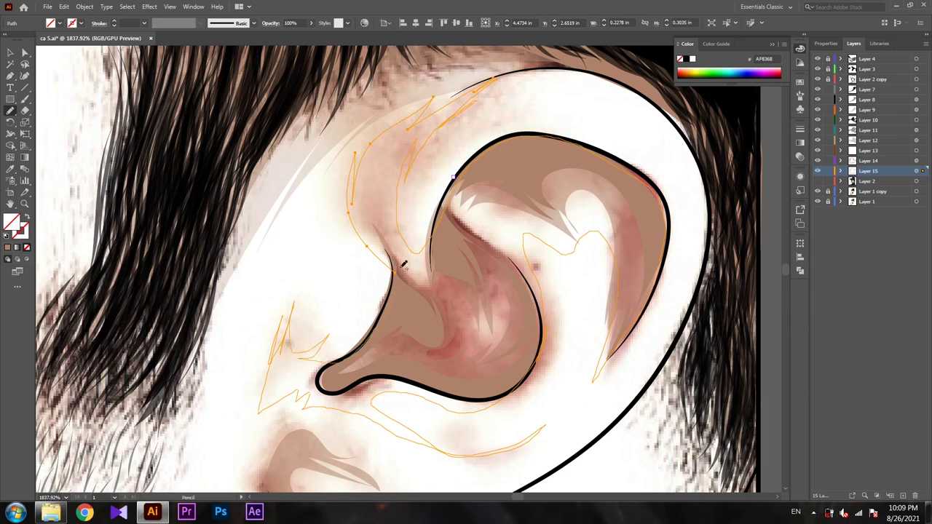
key(ctrl+shift+a)
Step: Add a small shading stroke on the earlobe
key(z)
scroll(386, 309, down, 3)
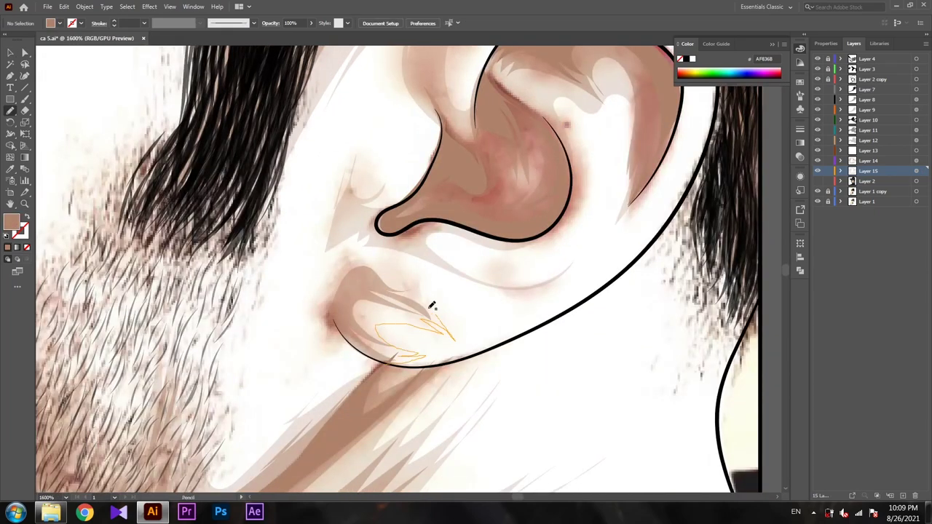
drag(329, 251, 327, 256)
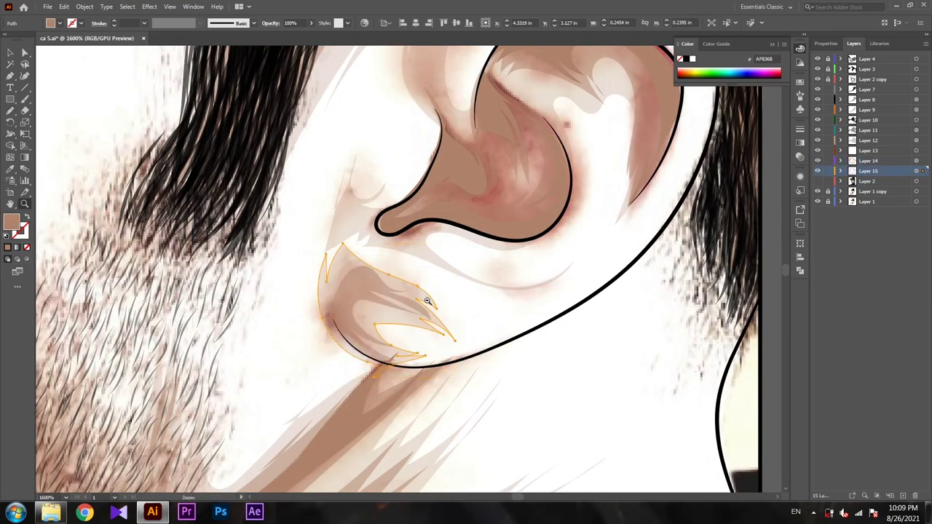
key(ctrl+minus)
key(ctrl+minus)
key(ctrl+minus)
key(ctrl+shift+a)
drag(391, 273, 413, 278)
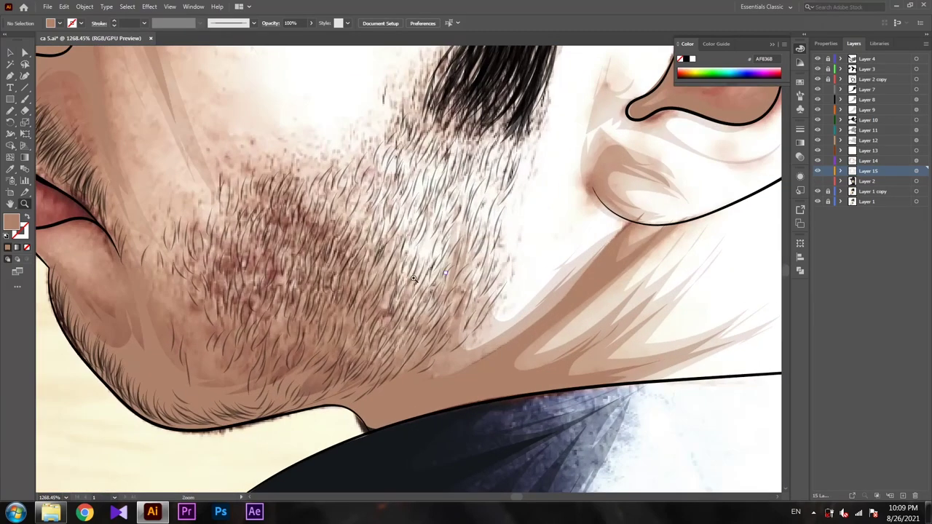
Step: Activate Layer 14 and review the beard shading strokes on Layer 15
click(866, 161)
key(n)
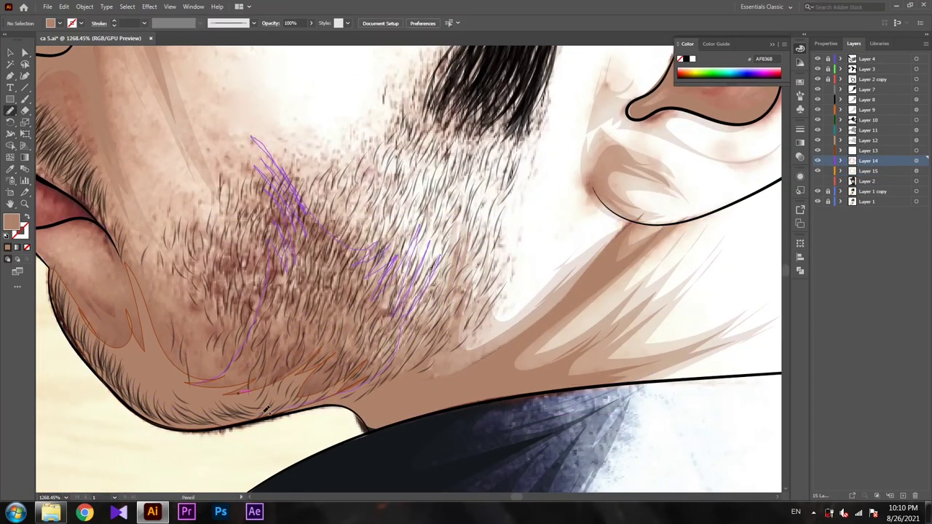
key(v)
click(440, 265)
click(466, 238)
key(ctrl+shift+a)
key(n)
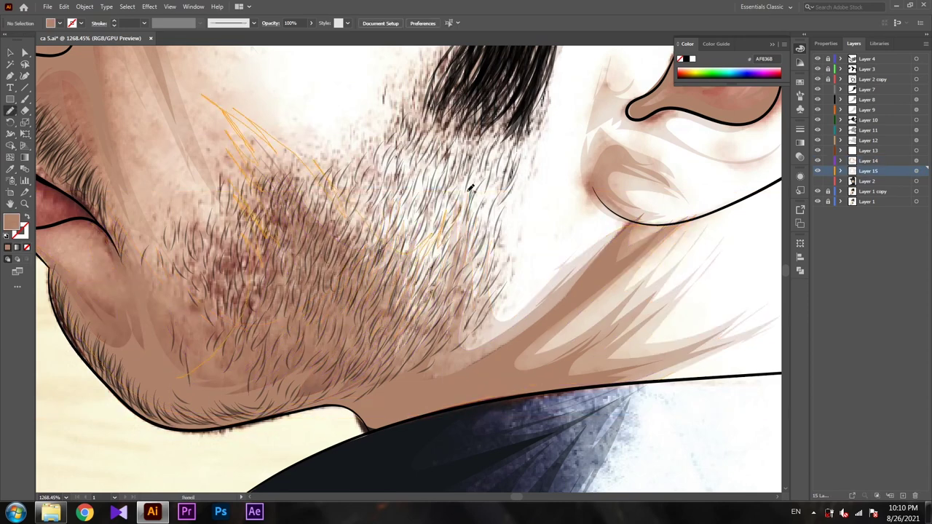
Step: Zoom out to the whole face and add Layer 16
key(z)
alt+click(386, 286)
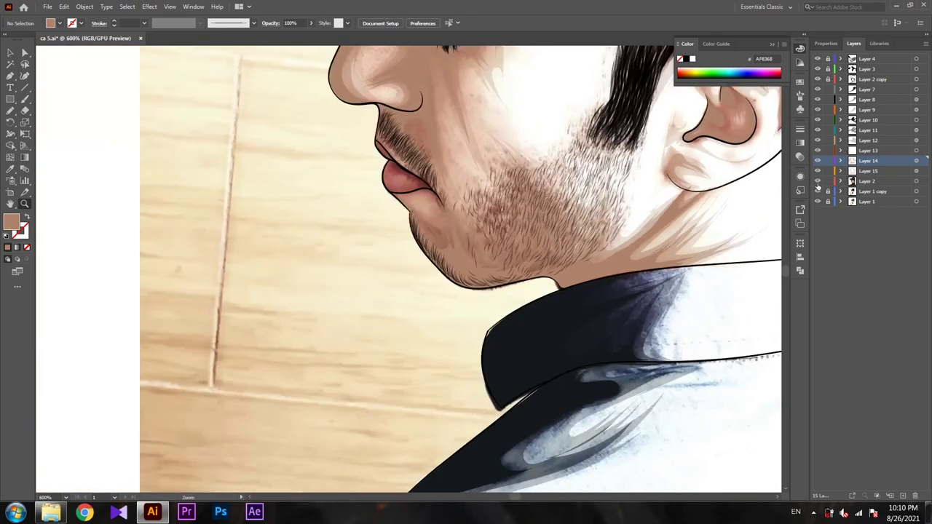
key(ctrl+l)
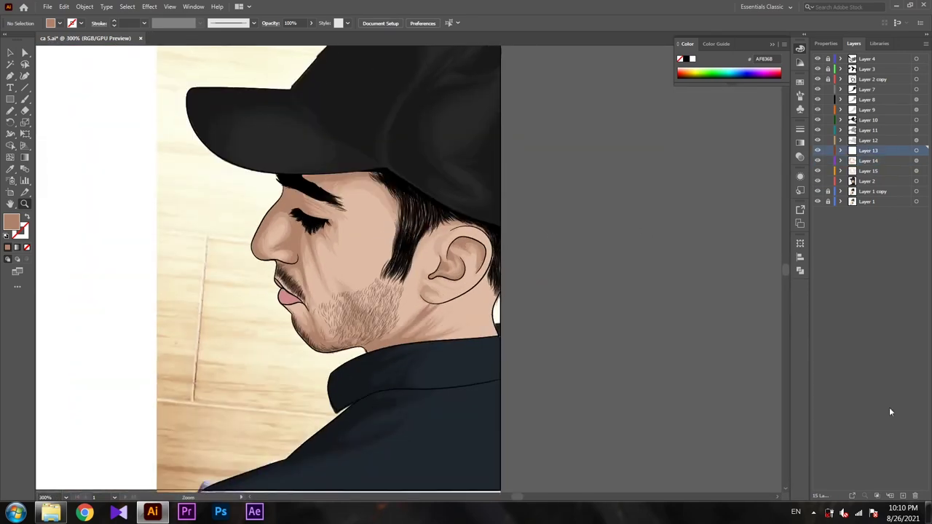
alt+click(363, 290)
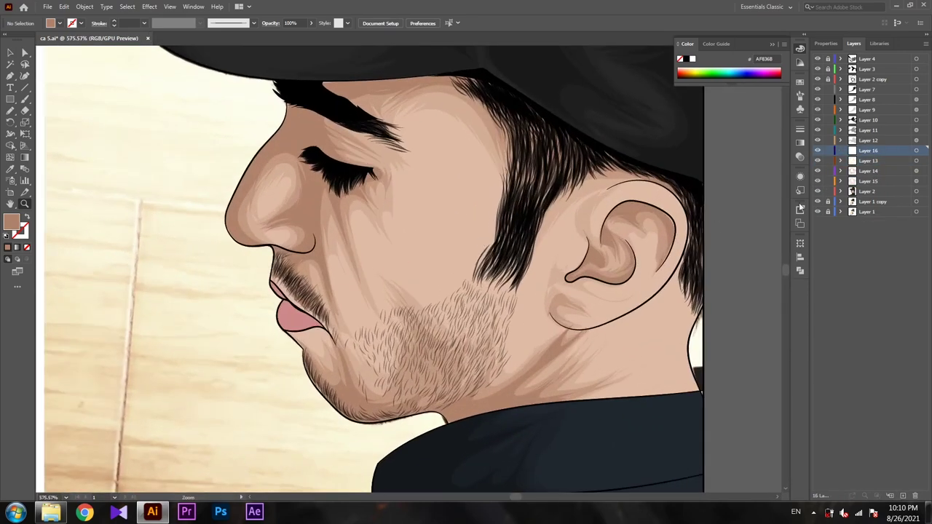
Step: Draw a freehand skin shape over the cheek and forehead with the Pencil
drag(364, 290, 468, 204)
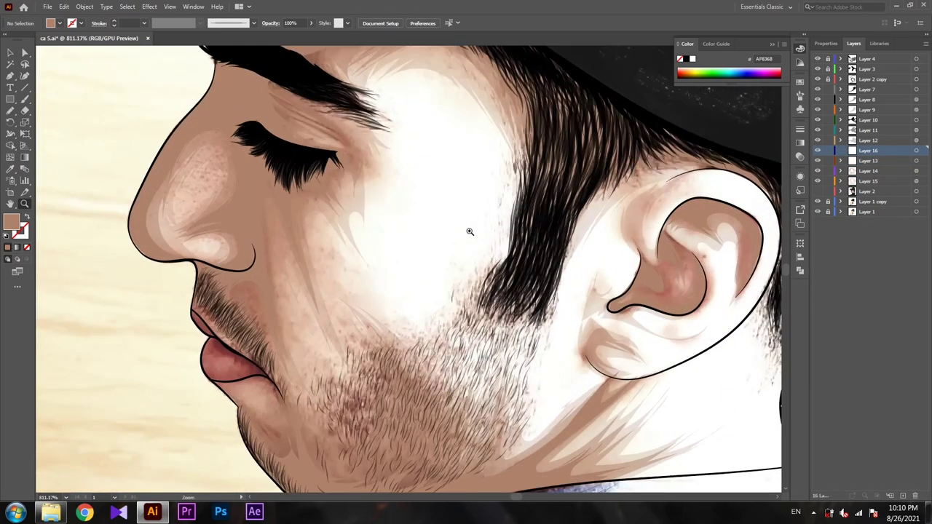
key(n)
drag(378, 106, 451, 108)
drag(451, 83, 478, 131)
drag(489, 115, 508, 174)
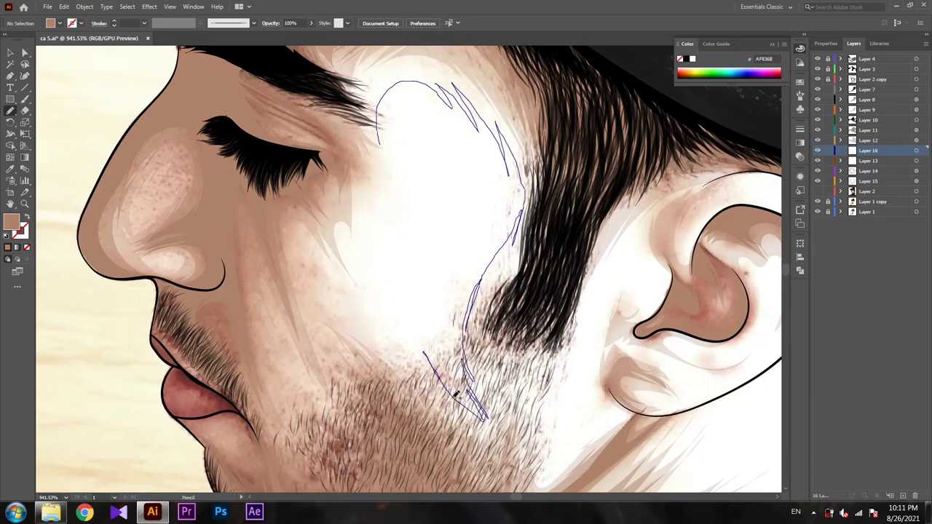
mouse_move(456, 393)
mouse_down()
mouse_move(374, 177)
mouse_move(378, 145)
mouse_up()
key(k)
click(437, 183)
key(z)
alt+click(407, 296)
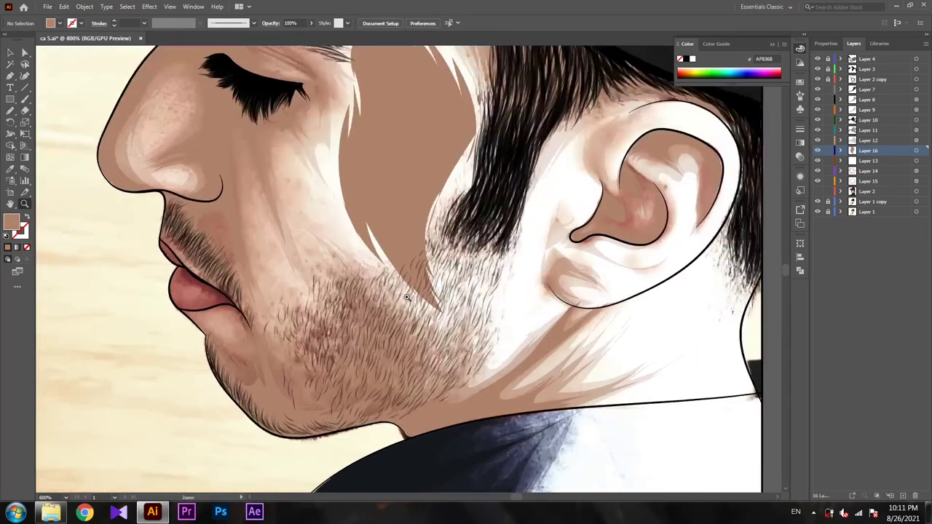
Step: Draw skin shapes from the ear along the jaw and below the ear
key(ctrl+plus)
key(n)
mouse_move(530, 194)
mouse_down()
mouse_move(428, 361)
mouse_move(350, 335)
mouse_up()
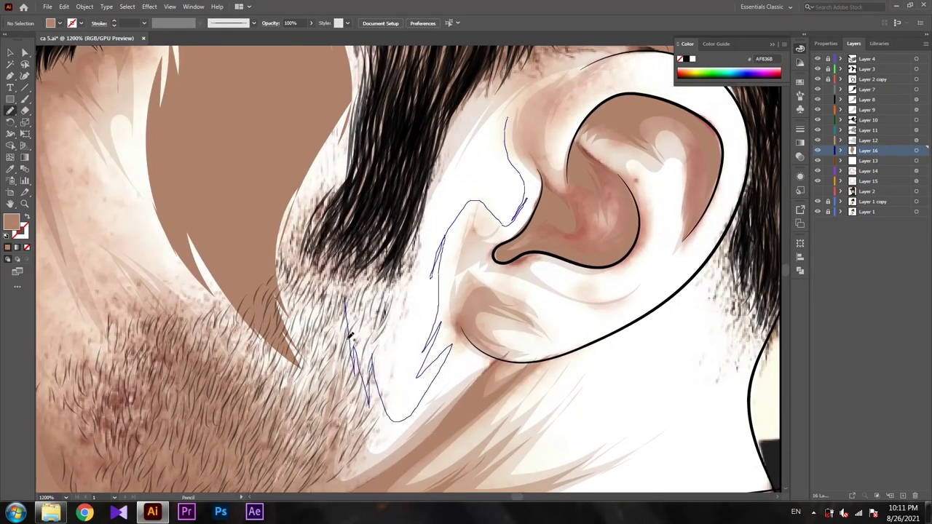
drag(377, 270, 332, 278)
scroll(364, 277, down, 5)
scroll(437, 145, up, 5)
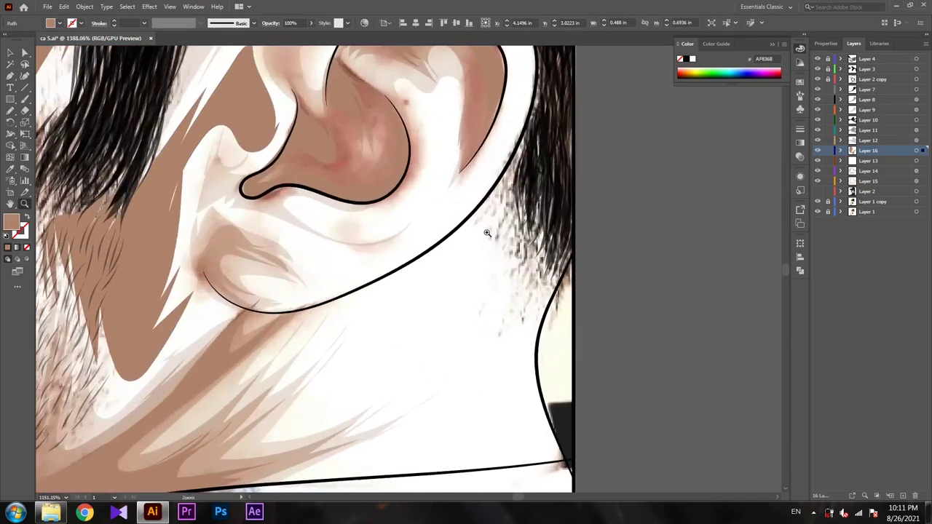
mouse_move(422, 171)
mouse_down()
mouse_move(451, 119)
mouse_move(513, 91)
mouse_move(372, 290)
mouse_up()
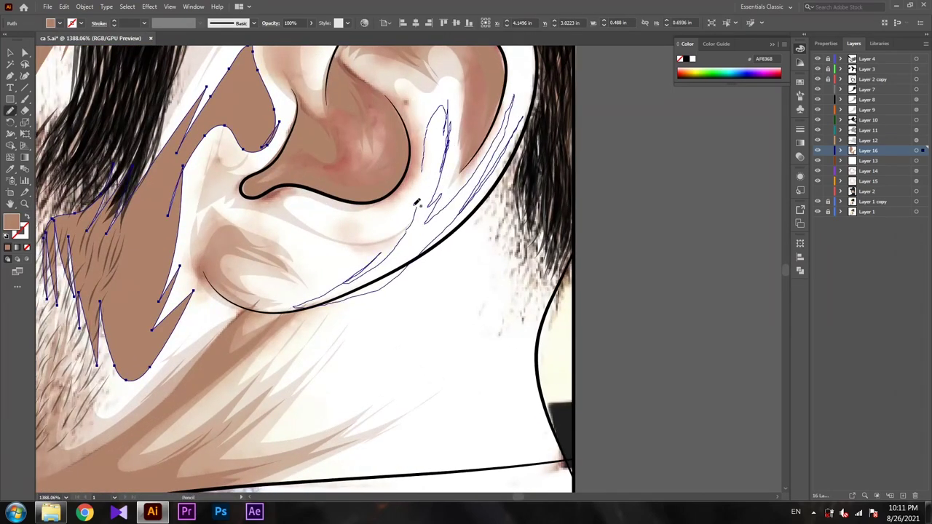
drag(417, 202, 366, 218)
key(a)
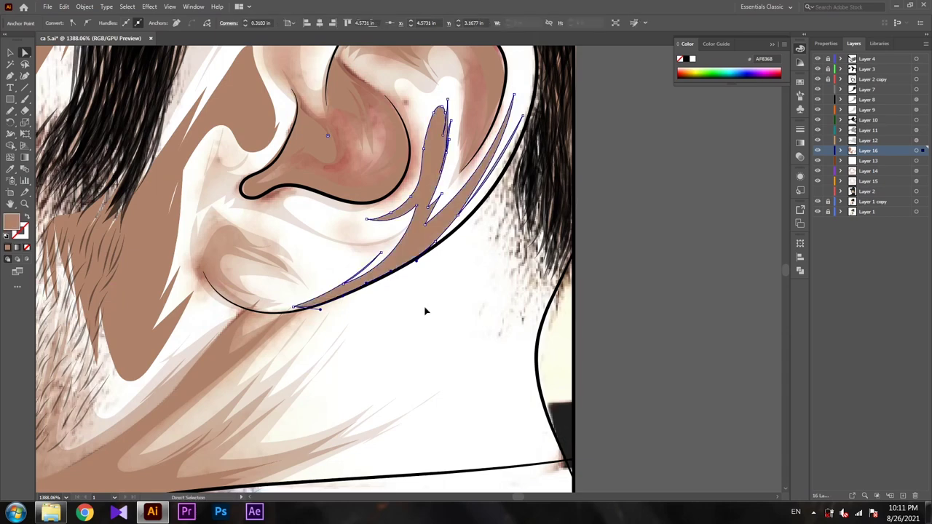
key(ctrl+shift+a)
scroll(426, 312, down, 5)
scroll(444, 149, up, 5)
Step: Draw a skin shape on the neck above the collar
key(n)
mouse_move(319, 232)
mouse_down()
mouse_move(245, 328)
mouse_move(316, 316)
mouse_move(326, 364)
mouse_up()
drag(411, 353, 402, 203)
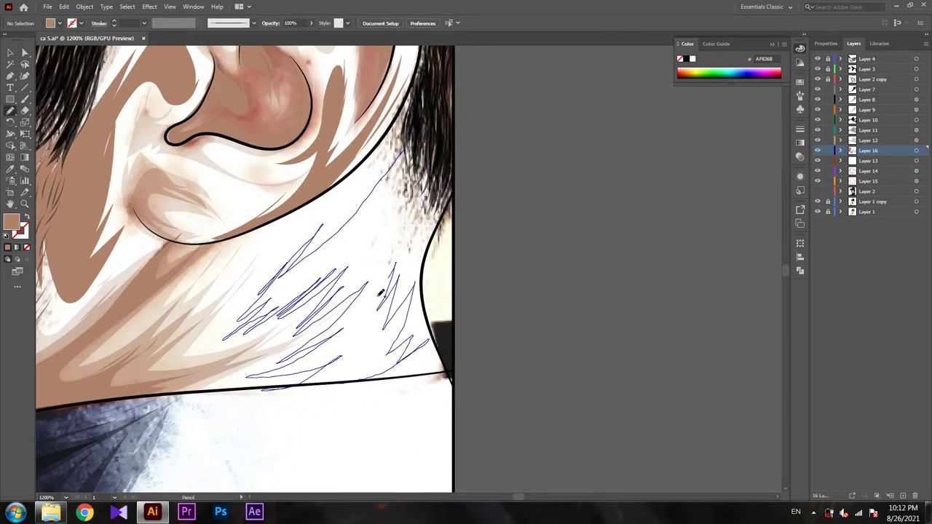
scroll(372, 297, down, 3)
scroll(371, 297, down, 1)
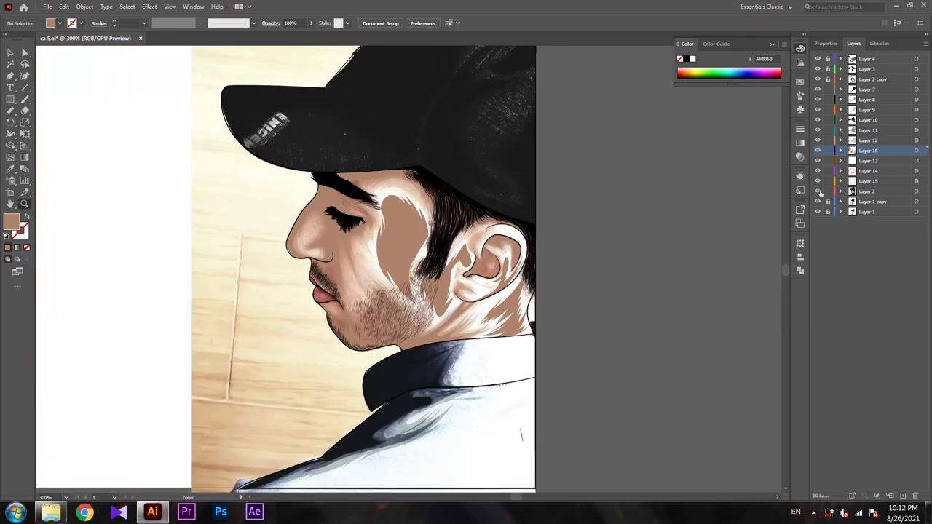
Step: Give the new cheek, ear and neck shapes a lighter skin-tone fill via Eyedropper and Color Picker
key(ctrl+a)
key(i)
click(306, 240)
double_click(11, 222)
click(584, 172)
key(Return)
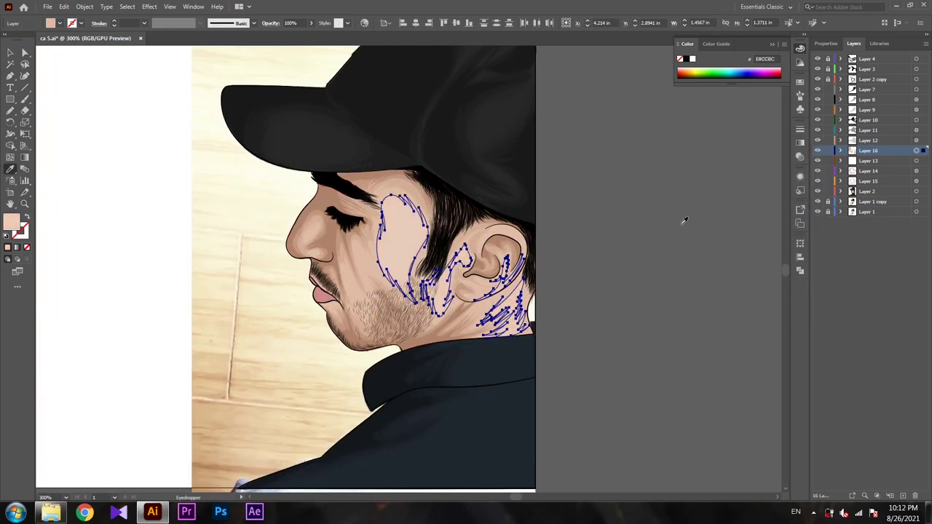
key(ctrl+shift+a)
scroll(588, 330, down, 2)
scroll(755, 254, up, 3)
Step: Make Layer 14 active, then add a new layer for lip shading
click(915, 170)
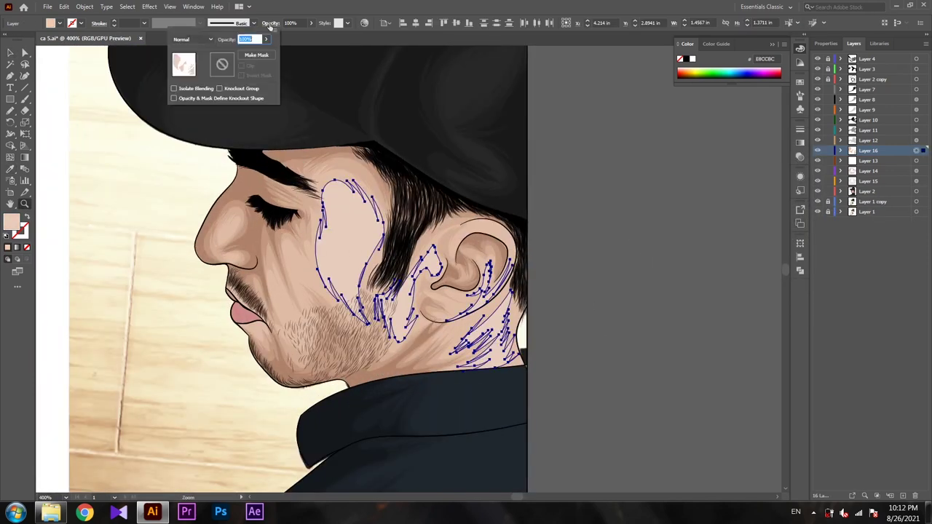
click(604, 229)
scroll(474, 291, down, 2)
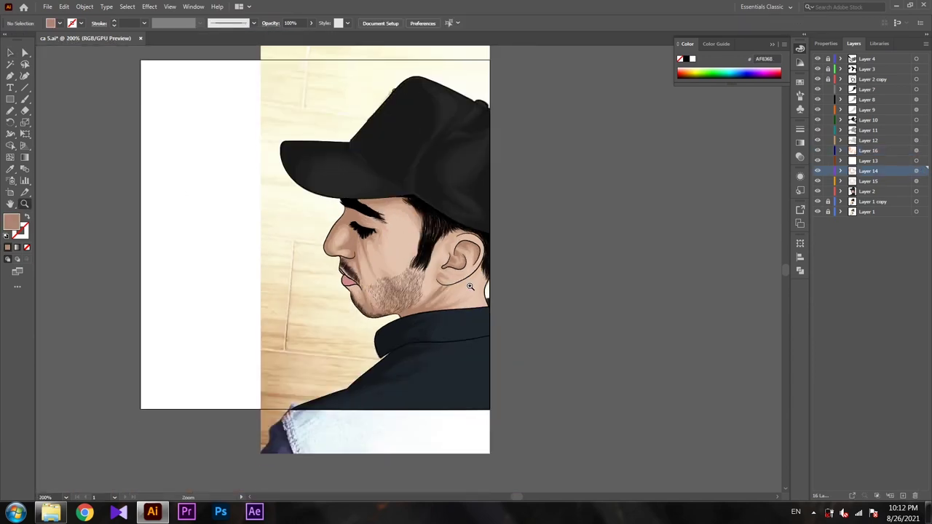
click(405, 259)
click(866, 191)
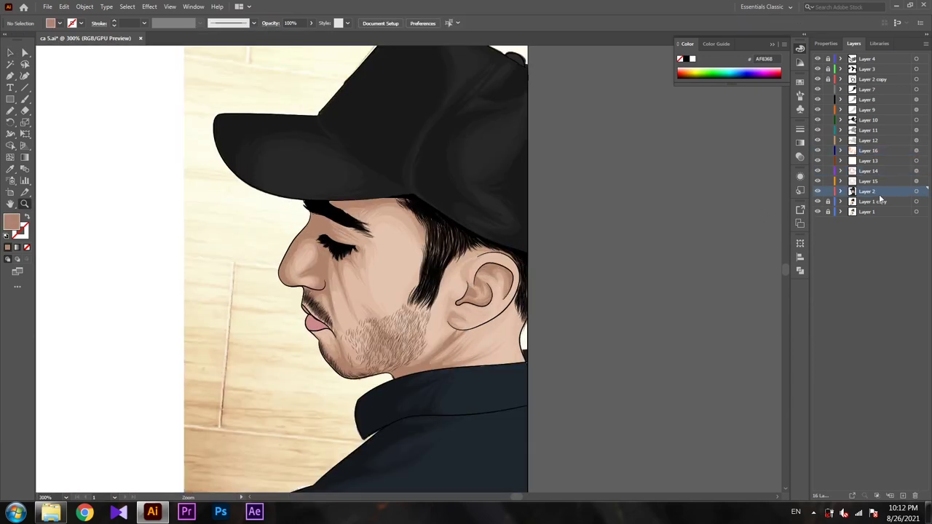
click(903, 496)
scroll(614, 203, up, 10)
Step: Hide Layer 2 and fill the lip shapes on Layer 17 with rose #BC5151
click(816, 201)
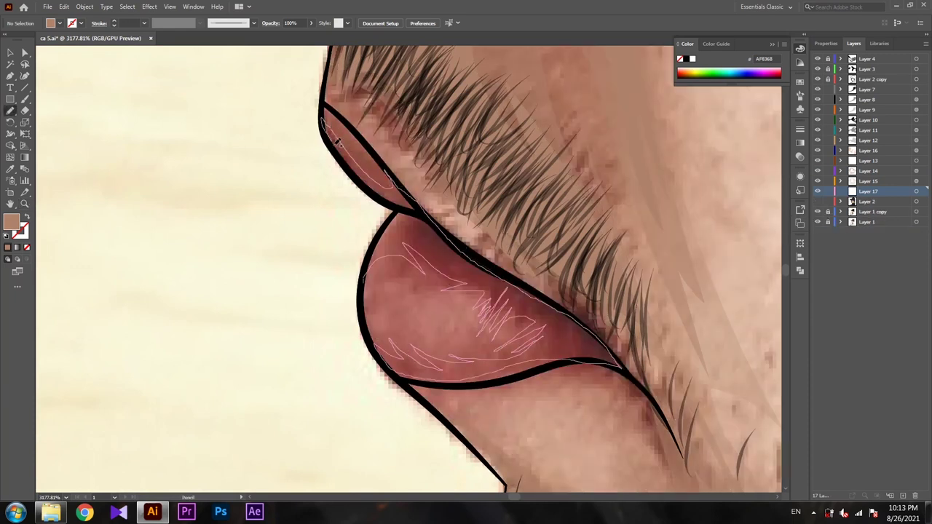
key(v)
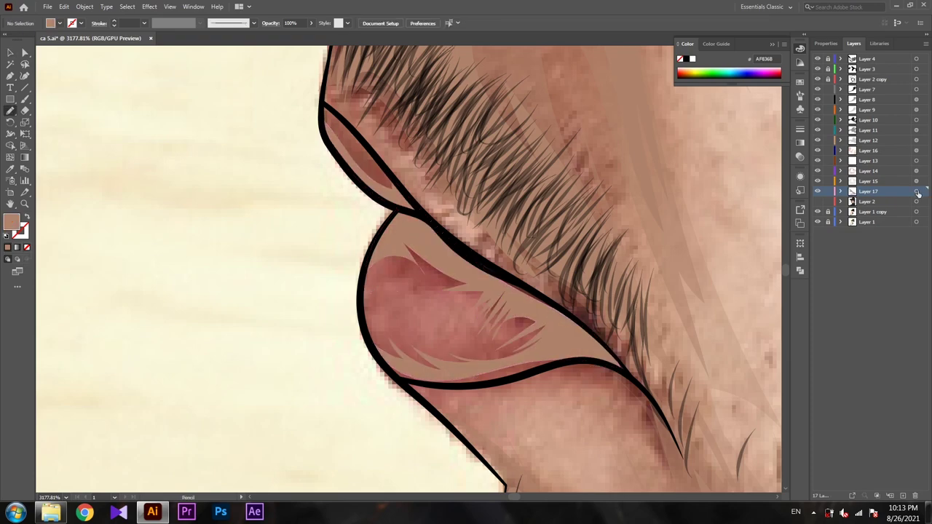
click(915, 192)
double_click(11, 222)
click(777, 160)
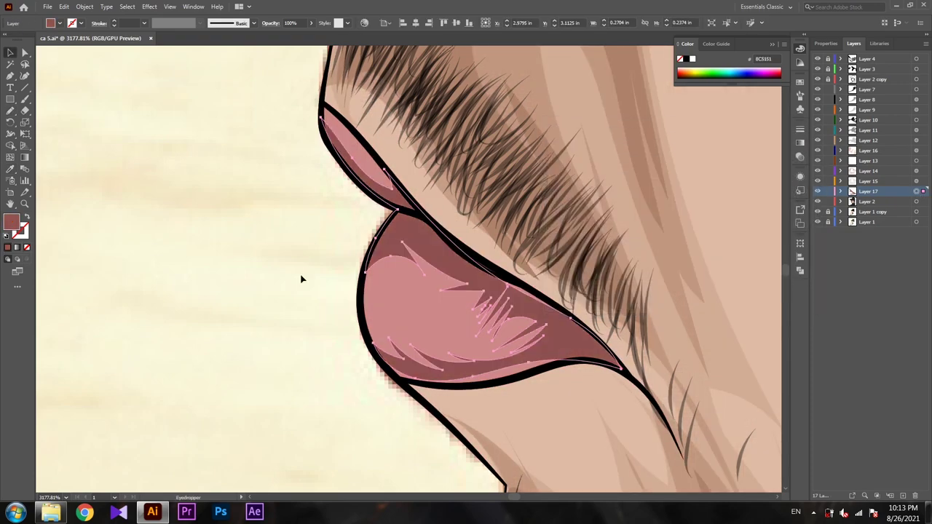
key(ctrl+shift+a)
key(z)
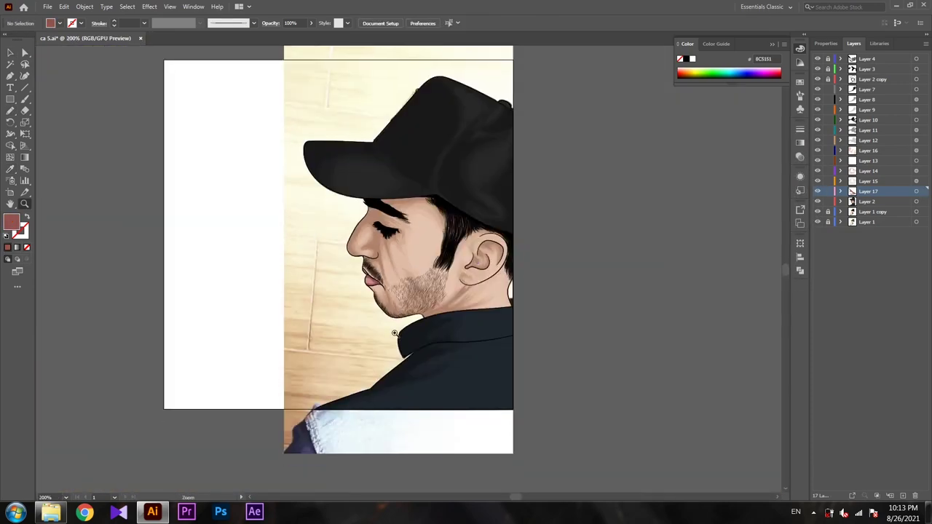
Step: Draw a shape along the lip edge with the Pencil
drag(401, 267, 508, 226)
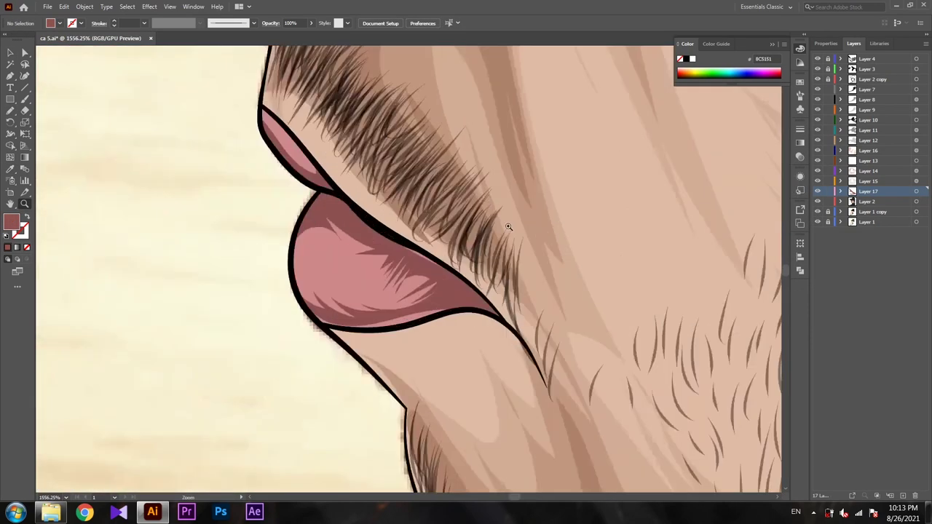
drag(309, 185, 378, 185)
key(n)
drag(317, 136, 607, 393)
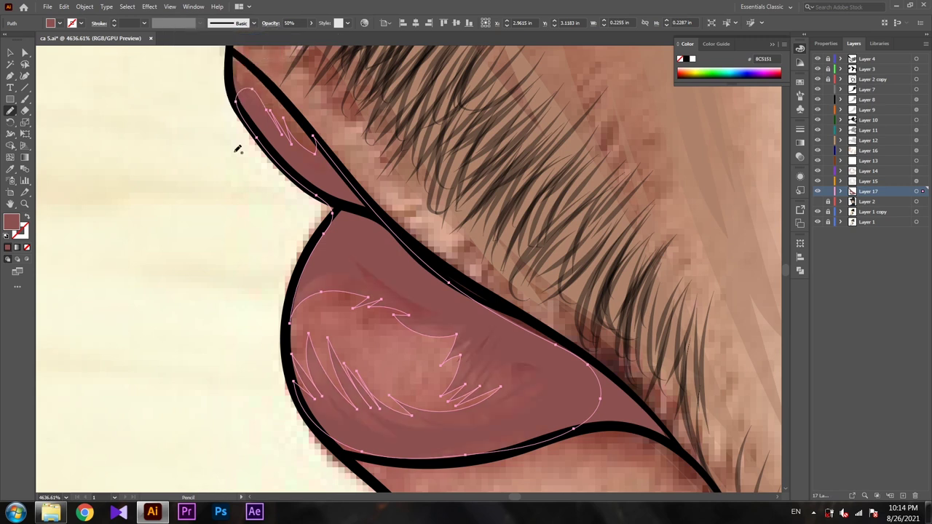
key(ctrl+shift+a)
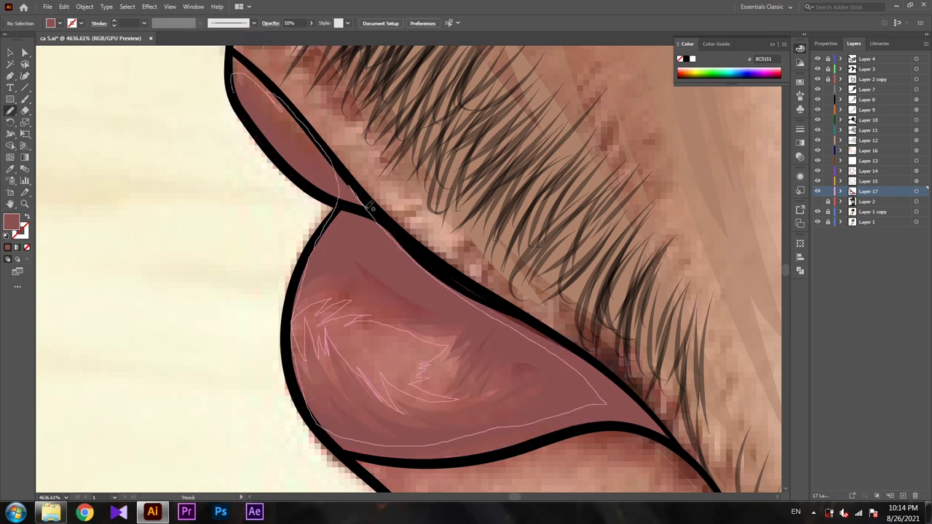
Step: Draw a lip-coloured overlay covering the whole lip and set its opacity to 25%
drag(533, 422, 244, 104)
click(270, 23)
text(25)
key(Return)
key(v)
key(z)
scroll(228, 252, down, 10)
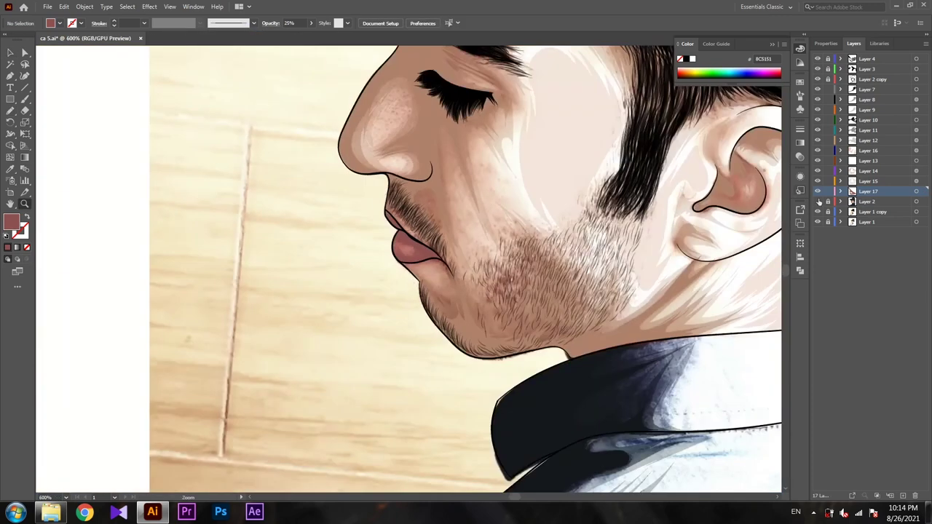
scroll(555, 337, down, 5)
Step: Hide the photo layers, add a new layer and draw the jacket outline across the shirt
drag(817, 210, 818, 232)
key(ctrl+l)
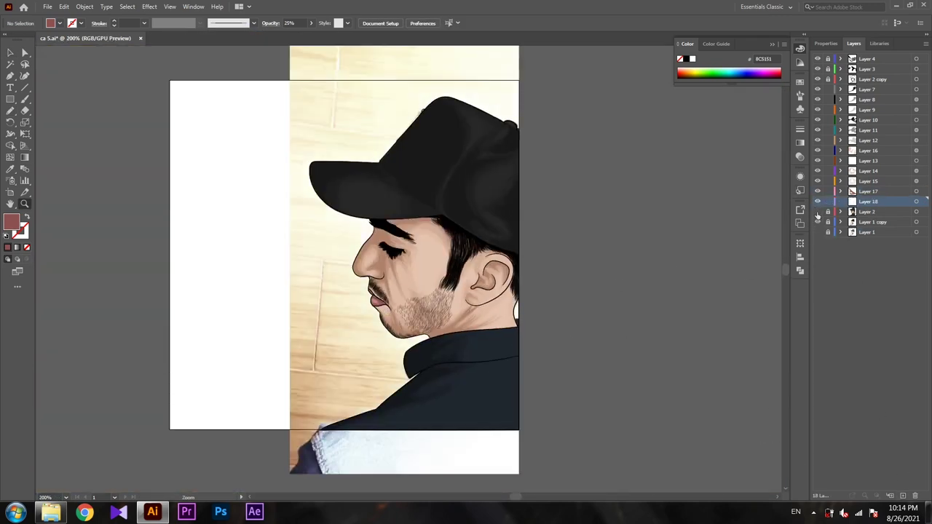
scroll(546, 302, up, 5)
drag(308, 442, 495, 384)
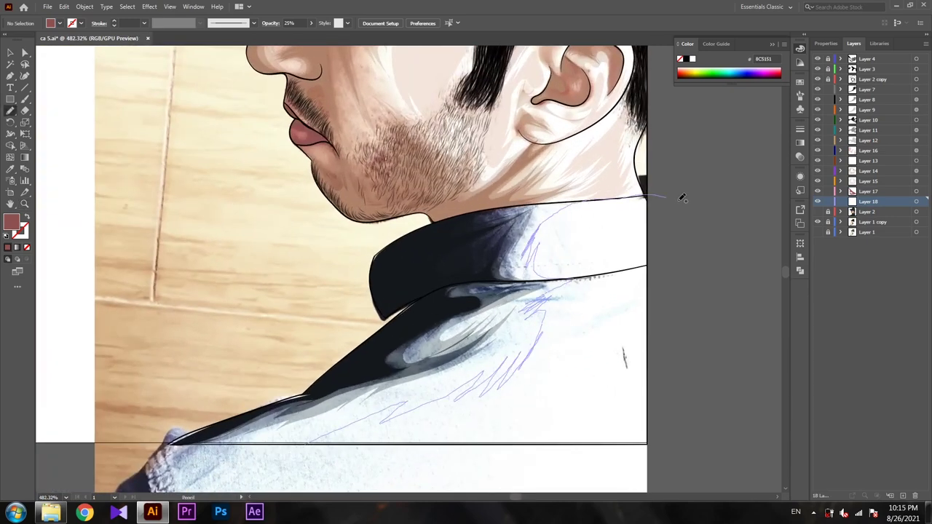
drag(682, 198, 307, 446)
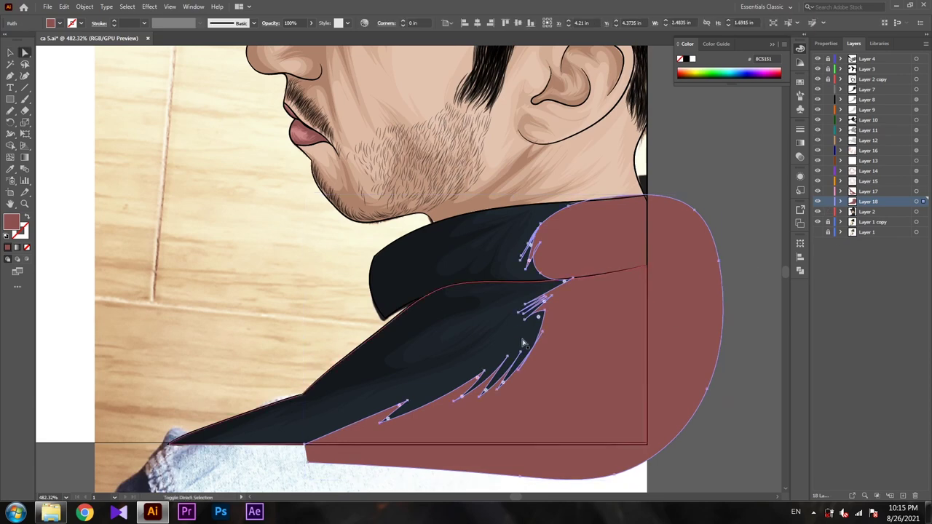
Step: Fill the jacket shape with the dark jacket colour, adjusting it in the Color Picker
key(i)
click(531, 331)
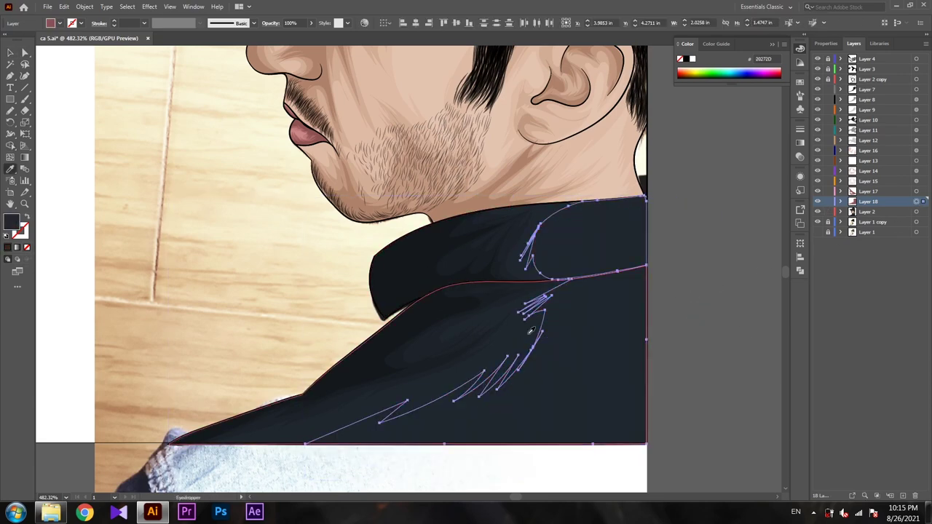
double_click(12, 222)
click(781, 162)
key(z)
alt+click(484, 327)
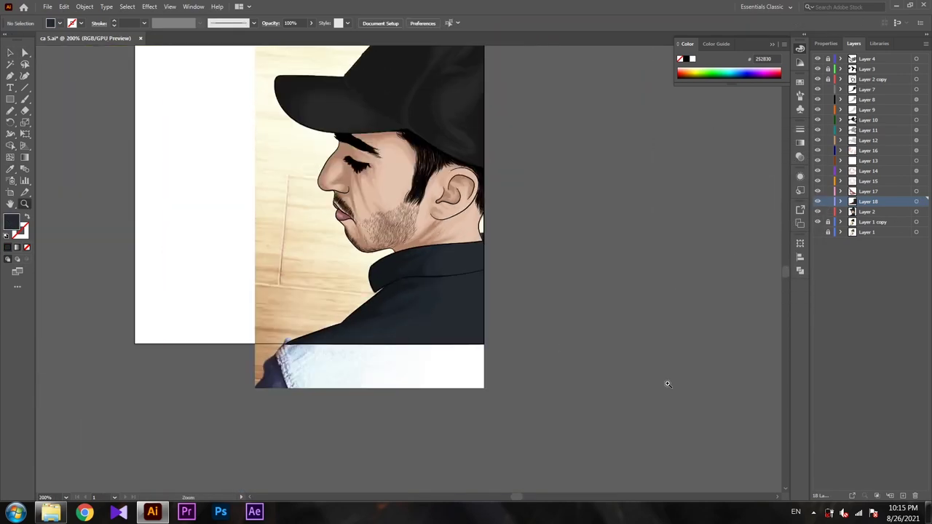
double_click(12, 222)
click(577, 255)
click(781, 162)
alt+click(364, 219)
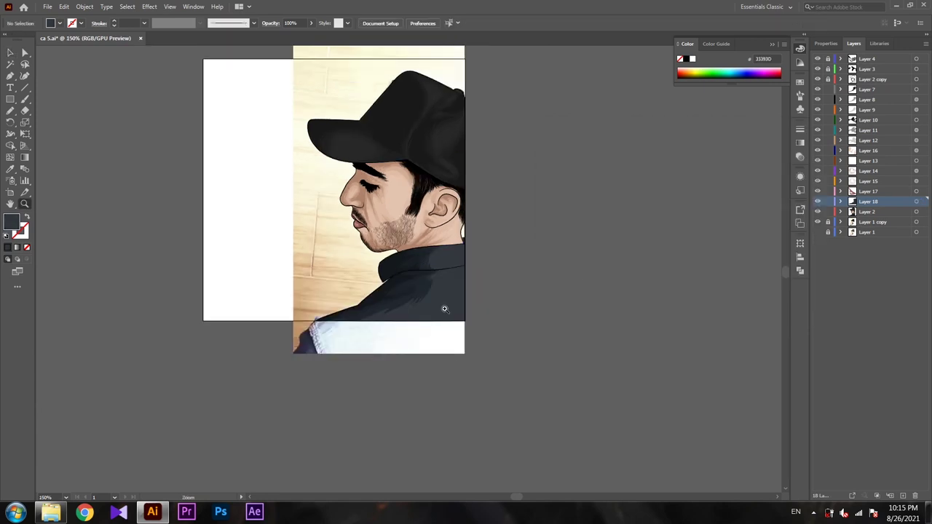
Step: Darken the jacket colour in Recolor Artwork by adjusting its saturation and brightness values
drag(510, 133, 696, 132)
click(761, 119)
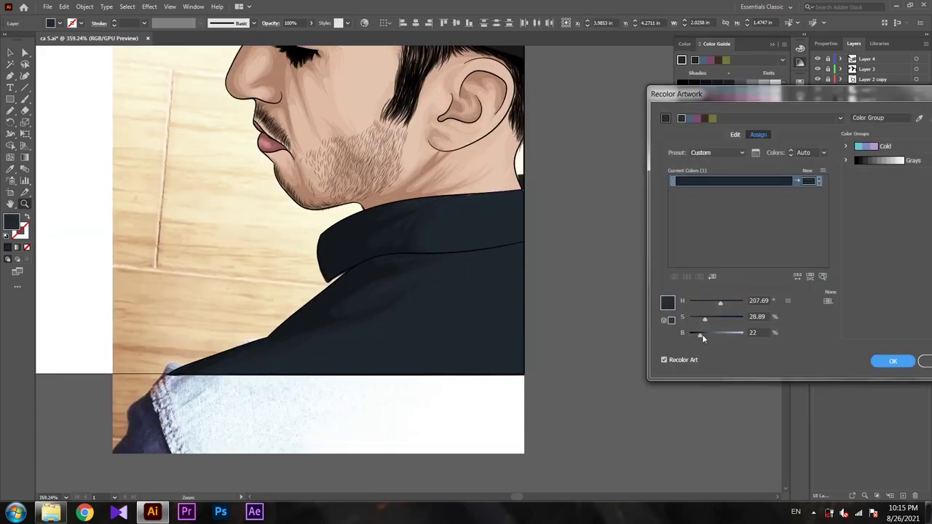
drag(701, 336, 711, 319)
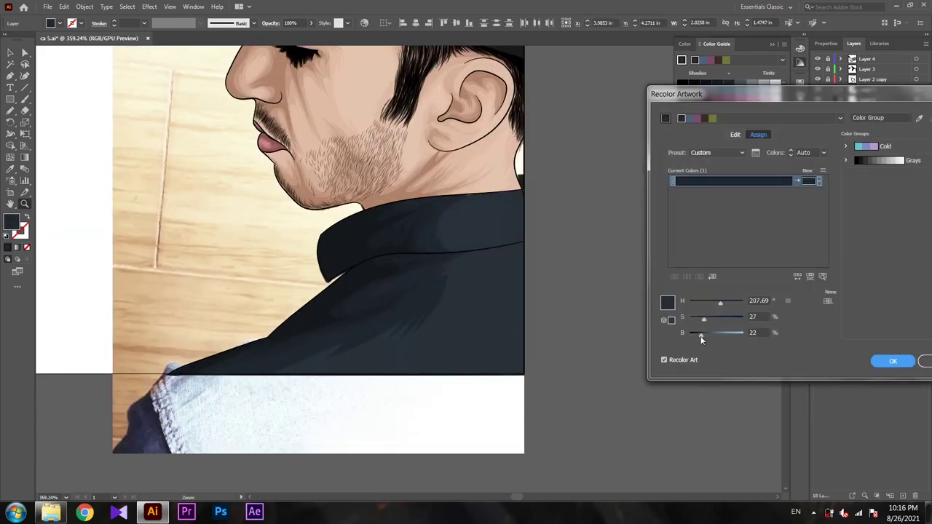
click(753, 333)
text(23)
key(Tab)
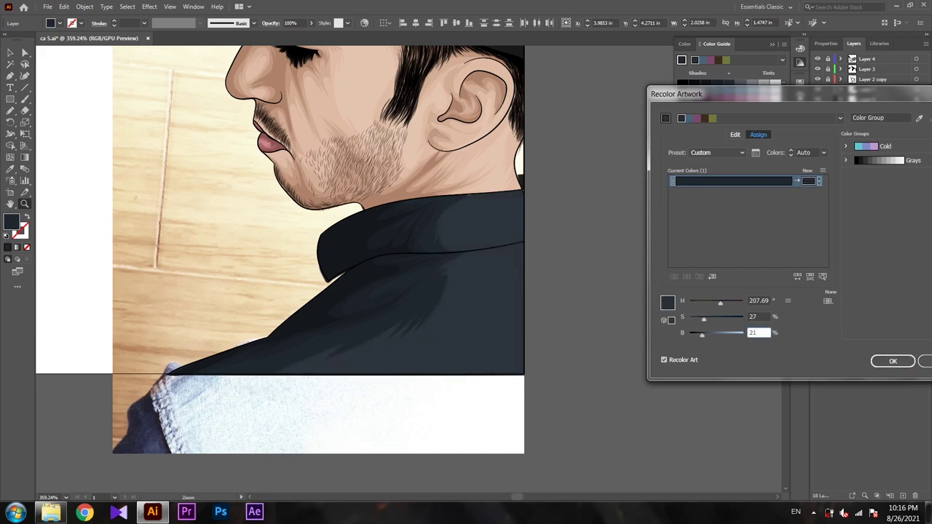
click(753, 333)
text(1)
click(893, 361)
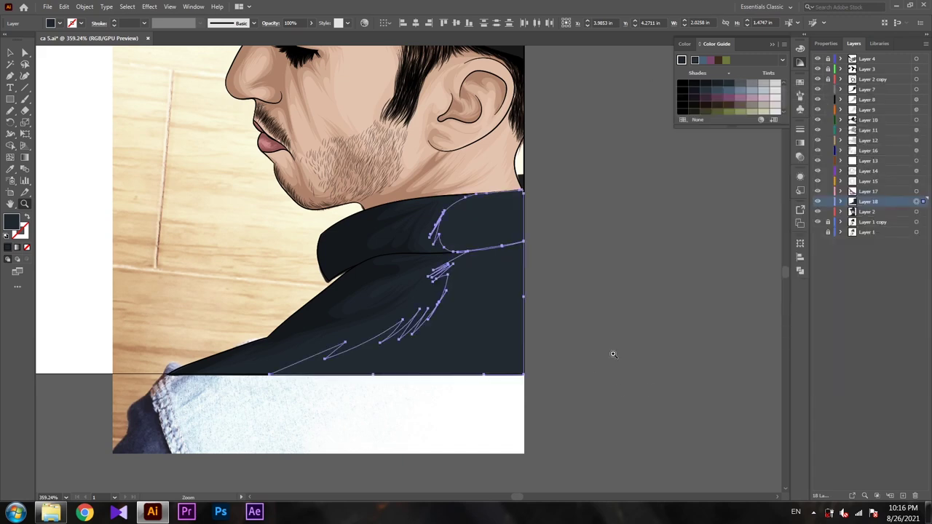
Step: Hide the reference photo layer to reveal the finished portrait
scroll(614, 354, down, 3)
click(816, 222)
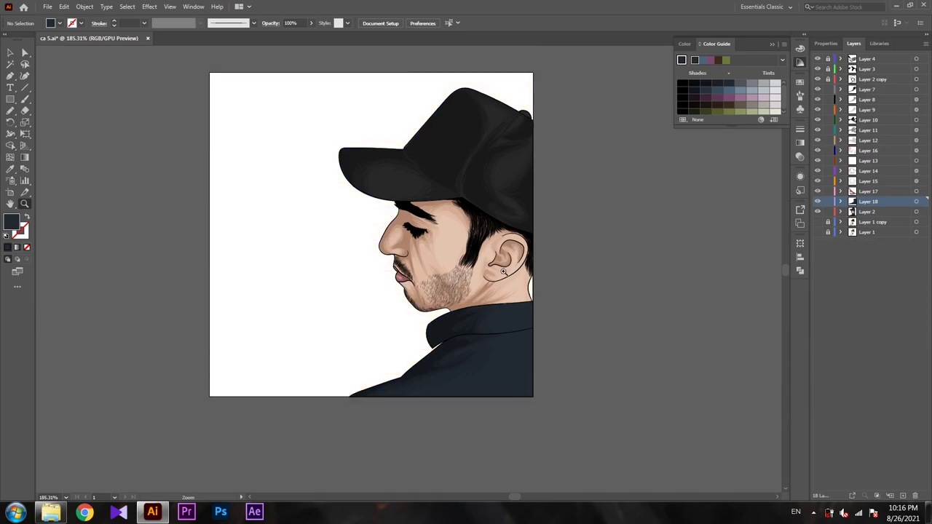
click(828, 512)
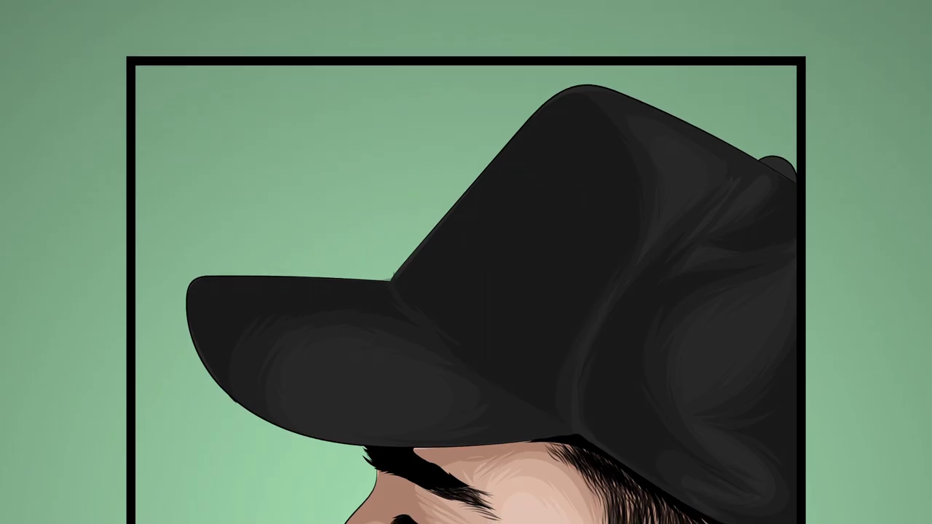